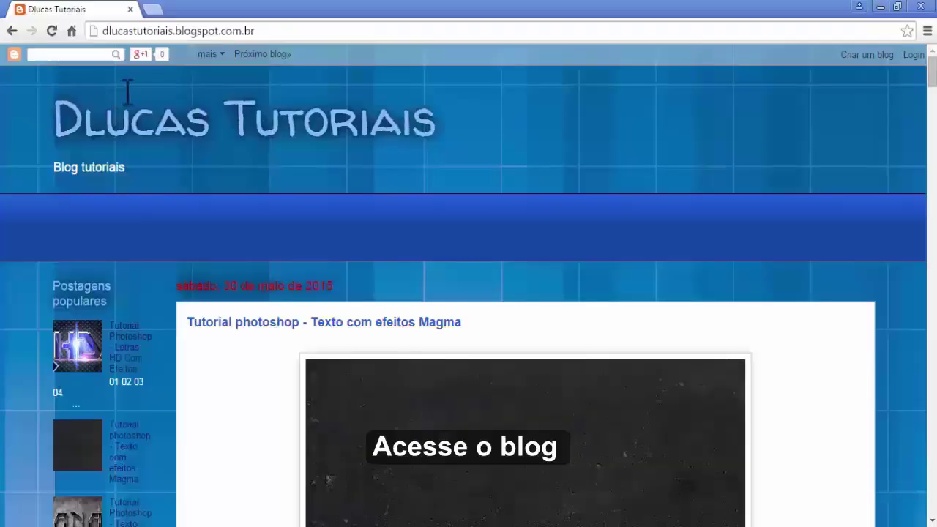
Preview the four resource images, starting with the dark grunge background.
scroll(454, 154, down, 5)
scroll(422, 153, down, 5)
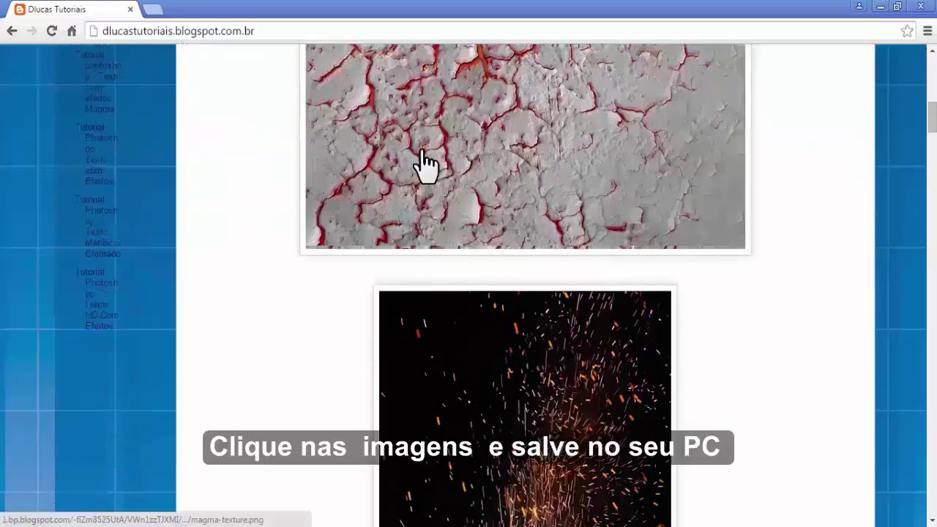
scroll(423, 154, up, 8)
click(436, 241)
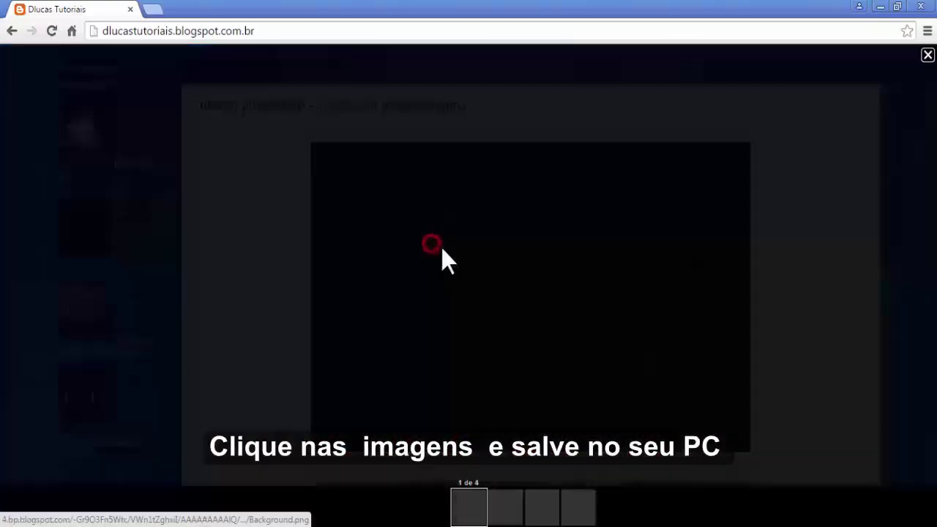
click(505, 512)
click(505, 512)
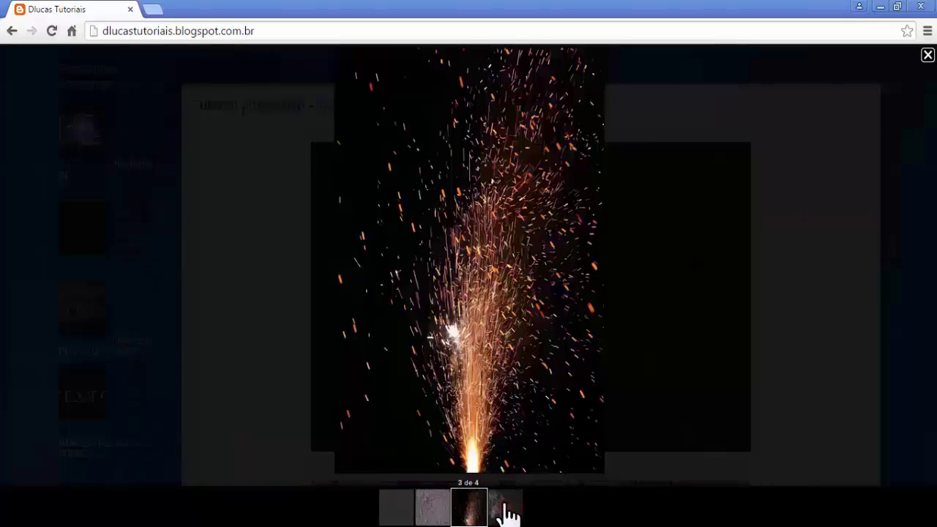
click(505, 512)
click(926, 60)
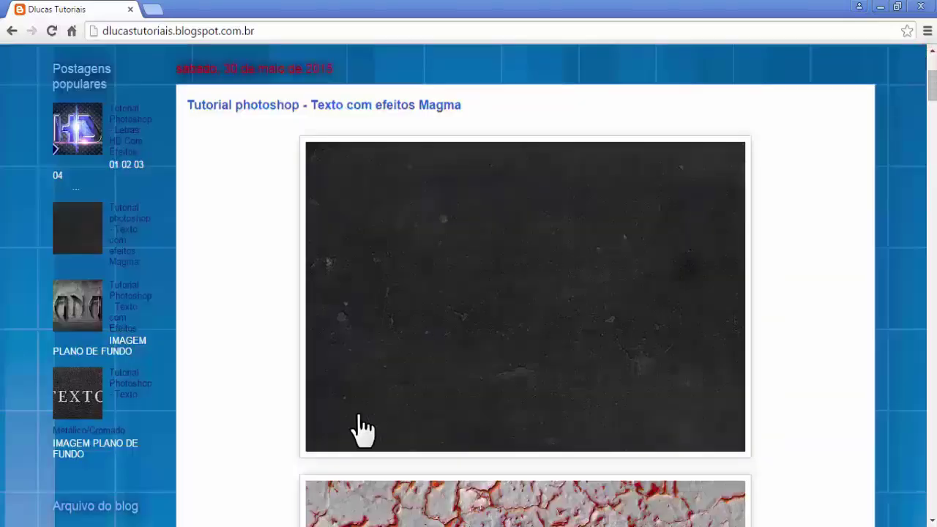
In Photoshop, look through the open magma, smoke and fireworks images, then return to Background.png.
click(219, 512)
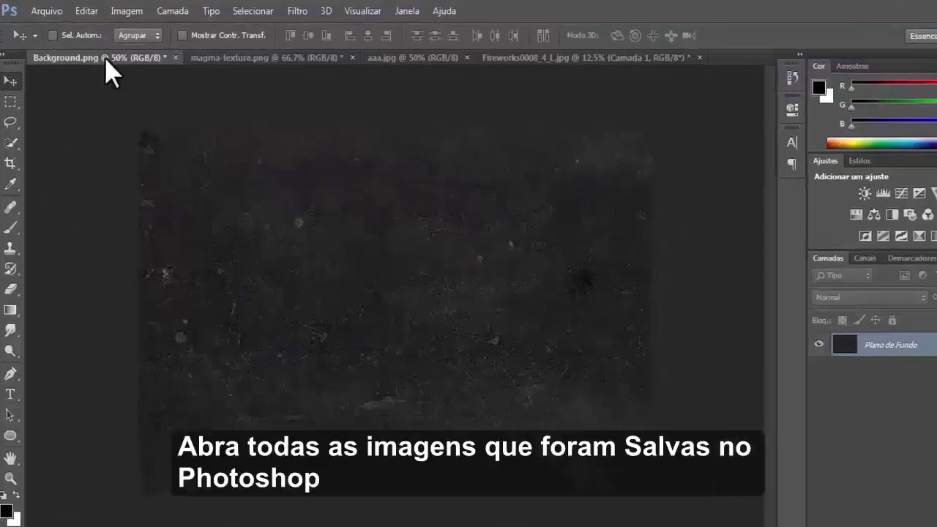
click(263, 76)
click(512, 77)
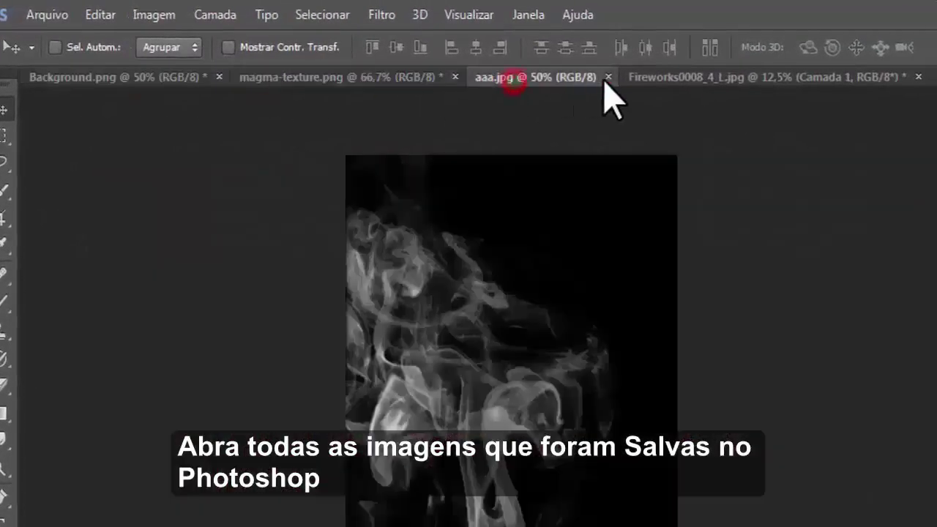
click(662, 77)
click(132, 77)
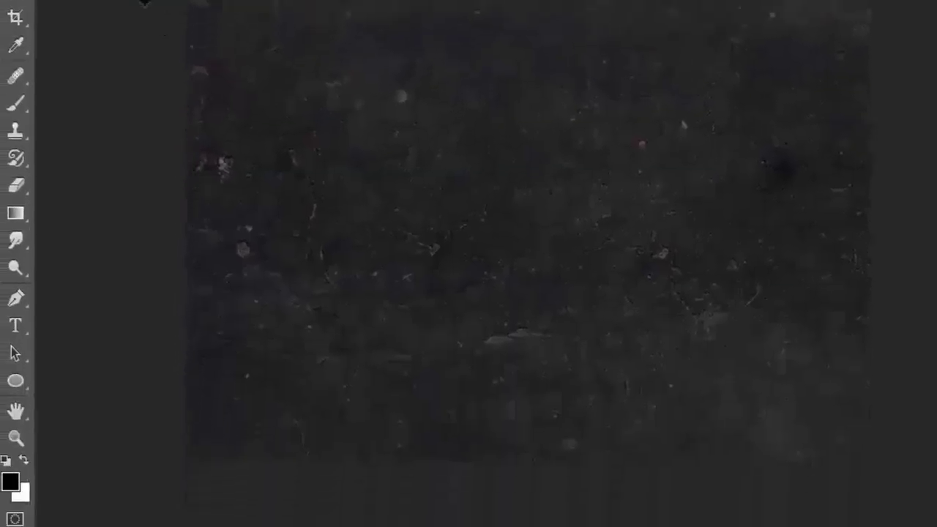
Type YOUTUBE in 280 pt Impact on the background and drag it to the centre.
click(14, 342)
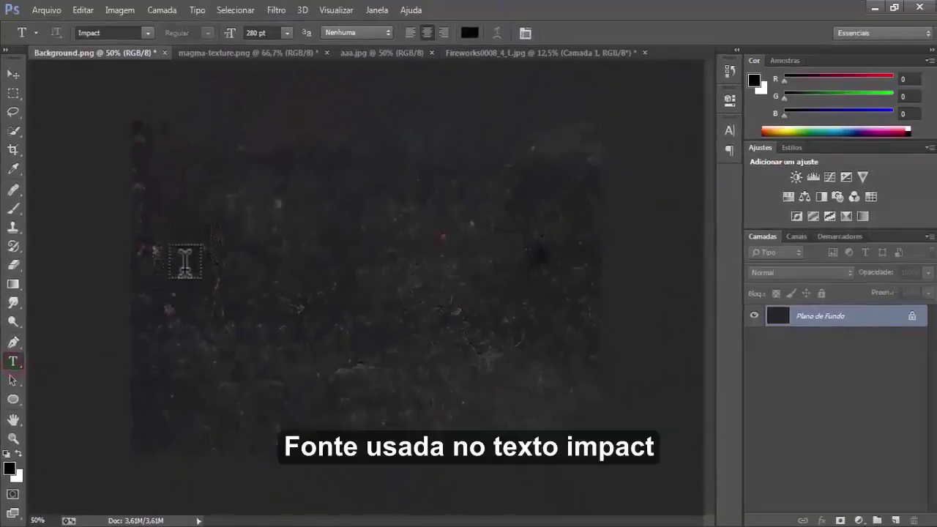
click(181, 261)
text(VII)
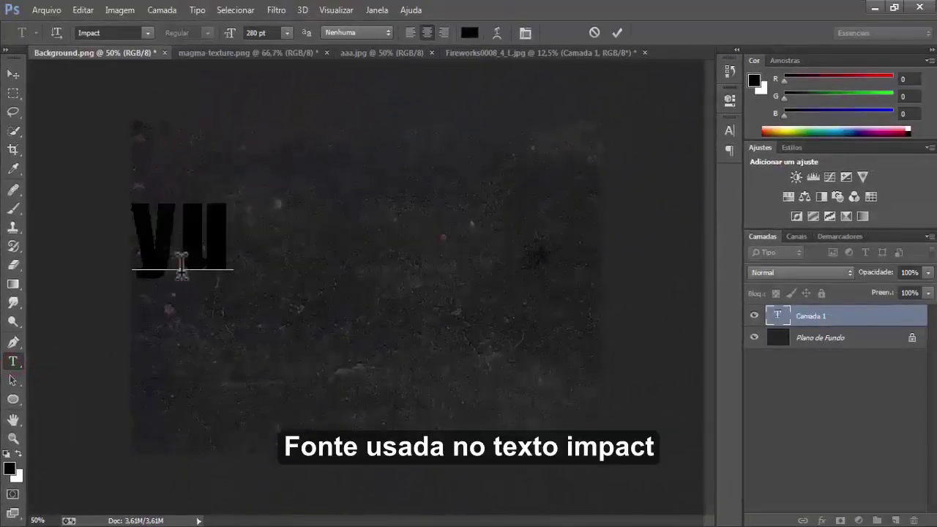
key(BackSpace)
key(BackSpace)
key(BackSpace)
text(YOU)
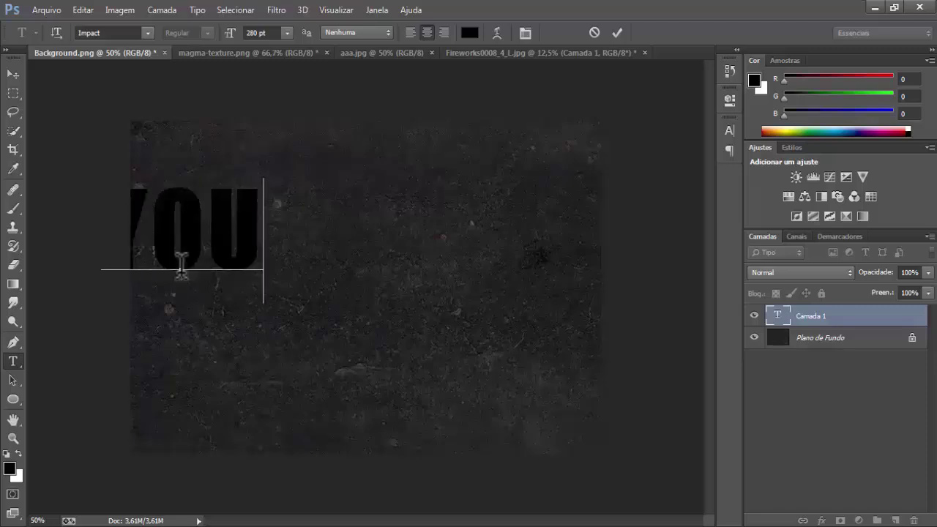
text(TUBE)
drag(214, 236, 383, 259)
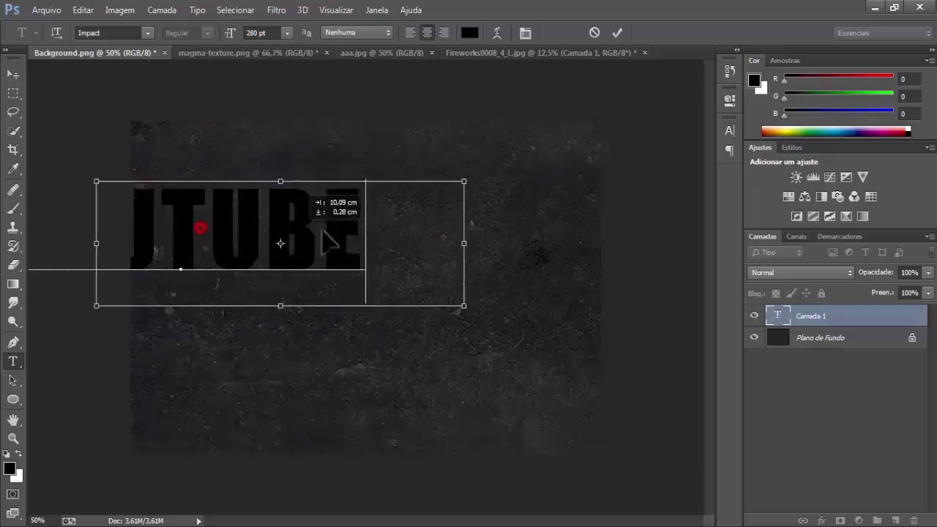
Scale the YOUTUBE text up to about 115% from its centre.
click(10, 73)
key(ctrl+t)
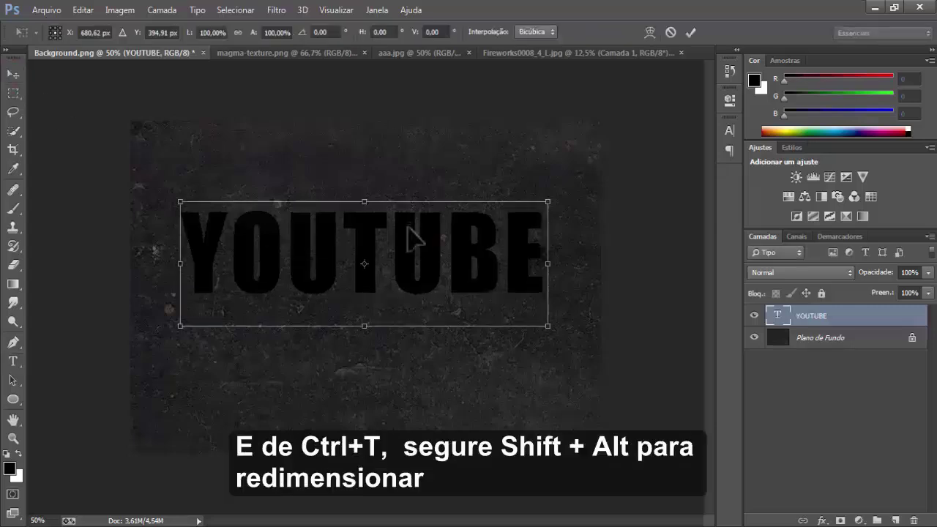
drag(547, 201, 597, 185)
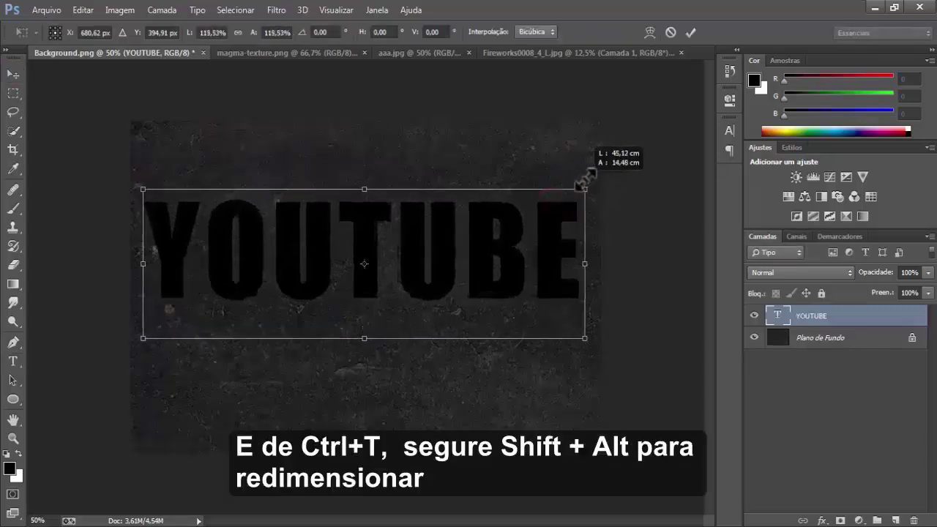
key(Return)
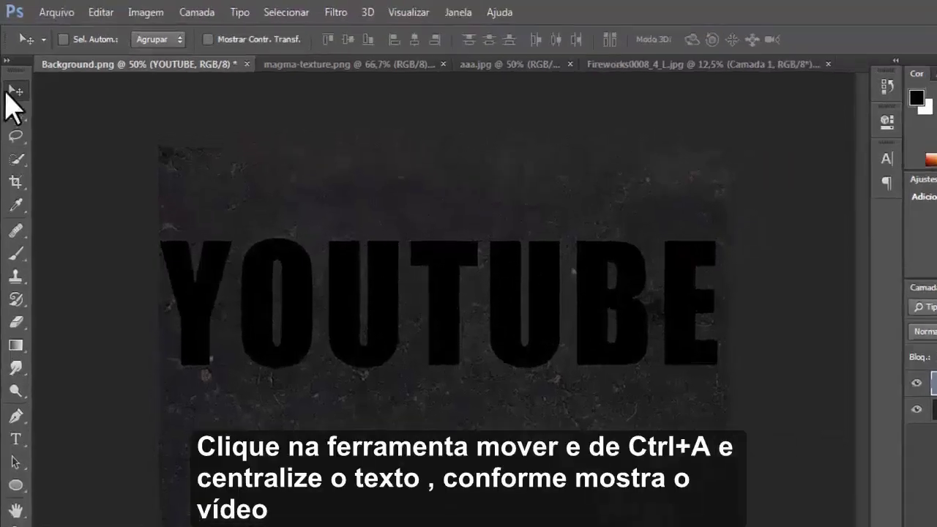
Centre the text vertically and horizontally on the whole canvas, then deselect.
click(13, 74)
key(ctrl+a)
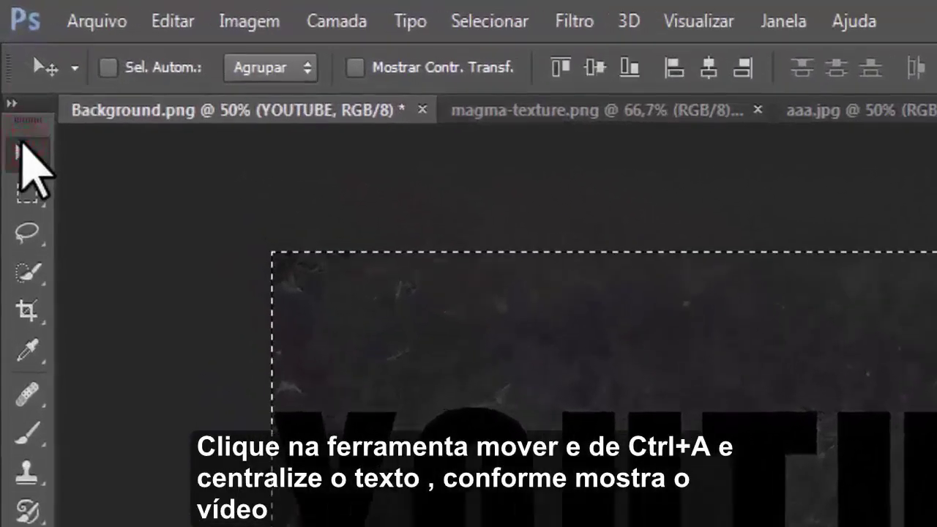
click(595, 67)
click(707, 68)
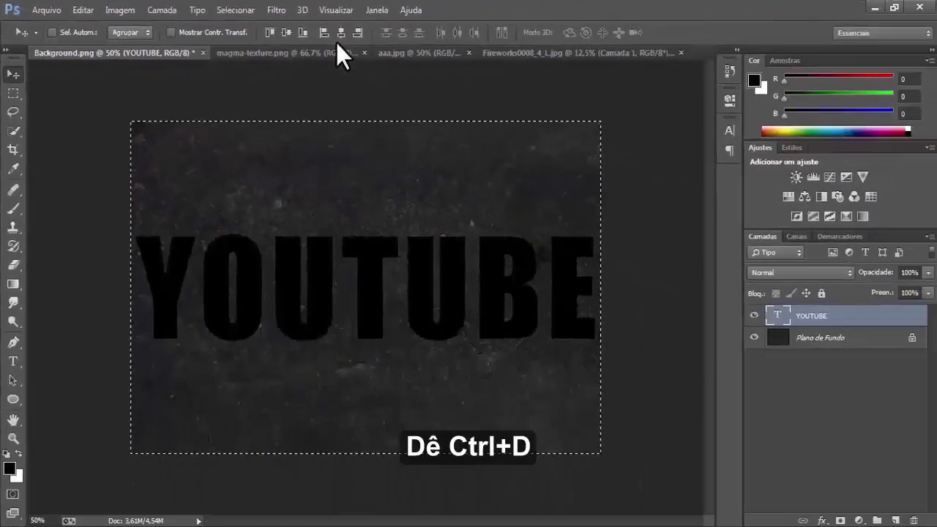
key(ctrl+d)
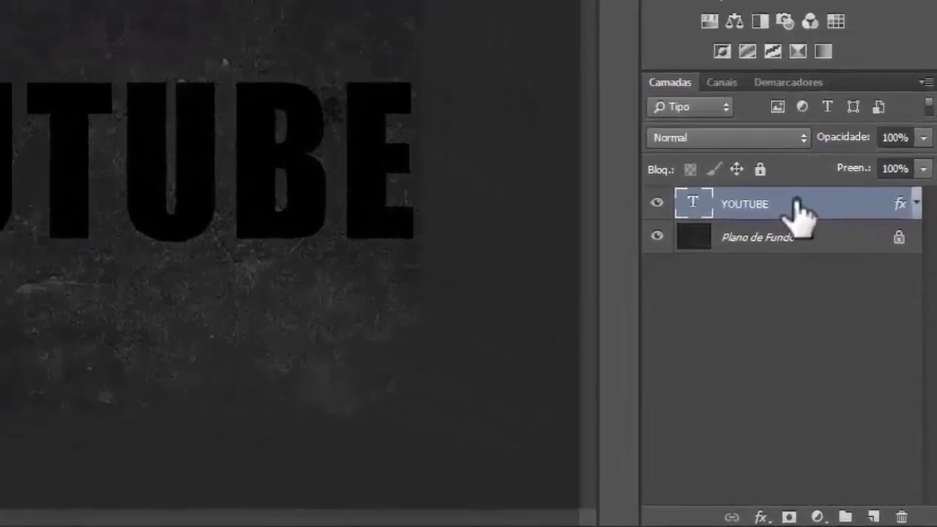
Add a 1 px inside stroke to YOUTUBE with a gradient fill.
double_click(849, 316)
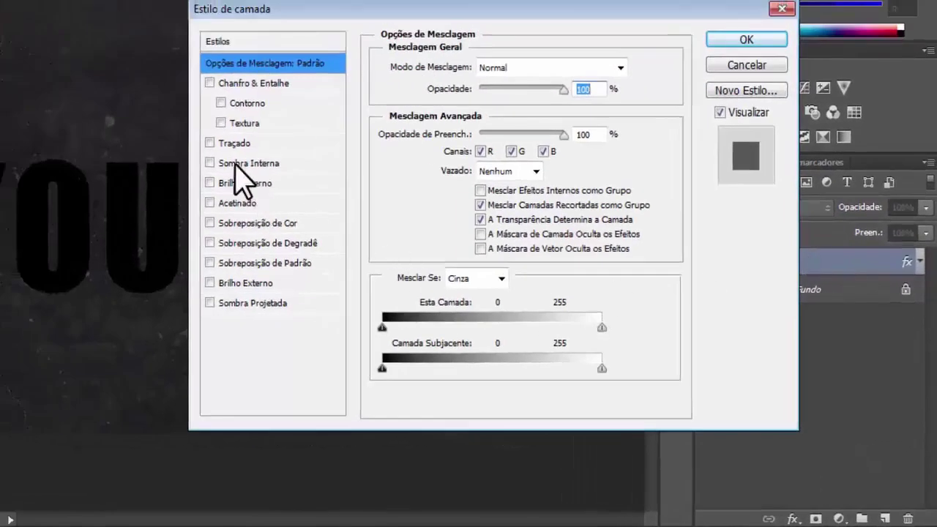
click(234, 143)
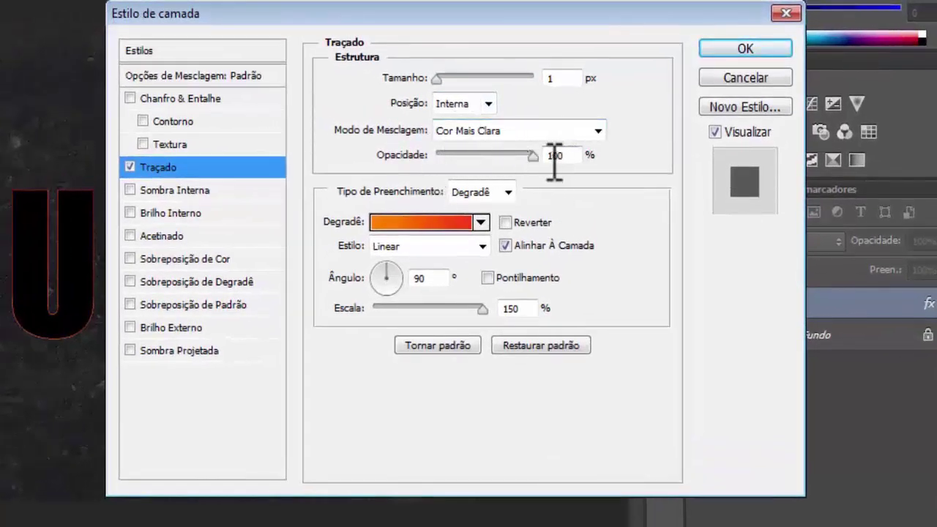
click(508, 192)
click(490, 213)
click(508, 192)
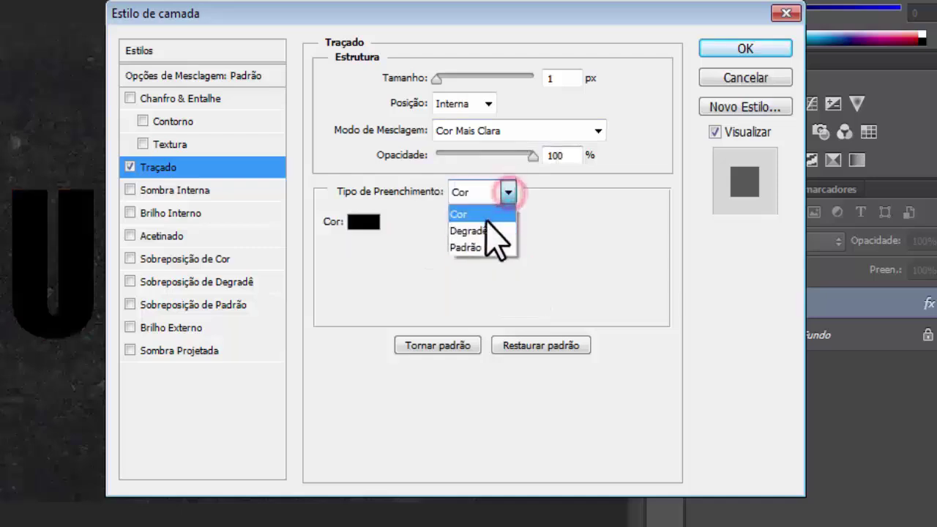
click(468, 231)
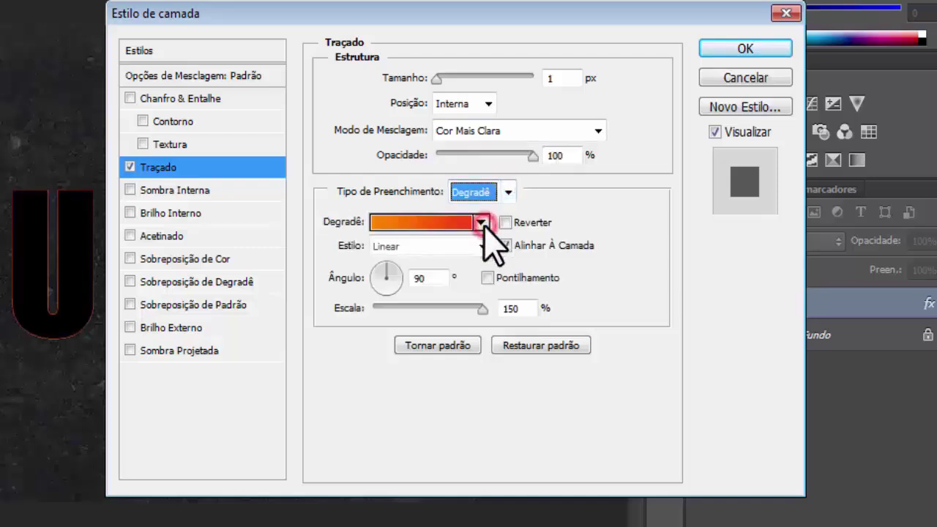
Set the stroke gradient's left colour stop to orange FB830E.
click(421, 224)
double_click(90, 295)
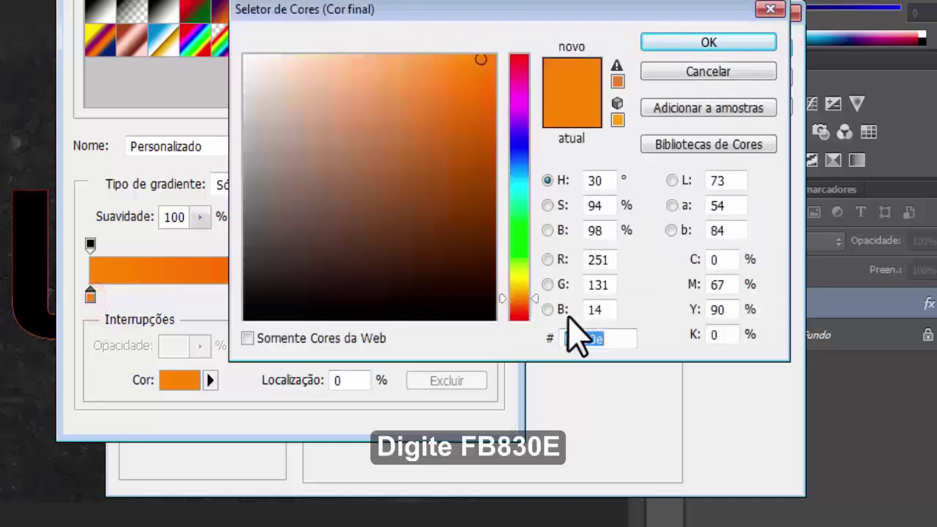
drag(545, 338, 613, 338)
text(F)
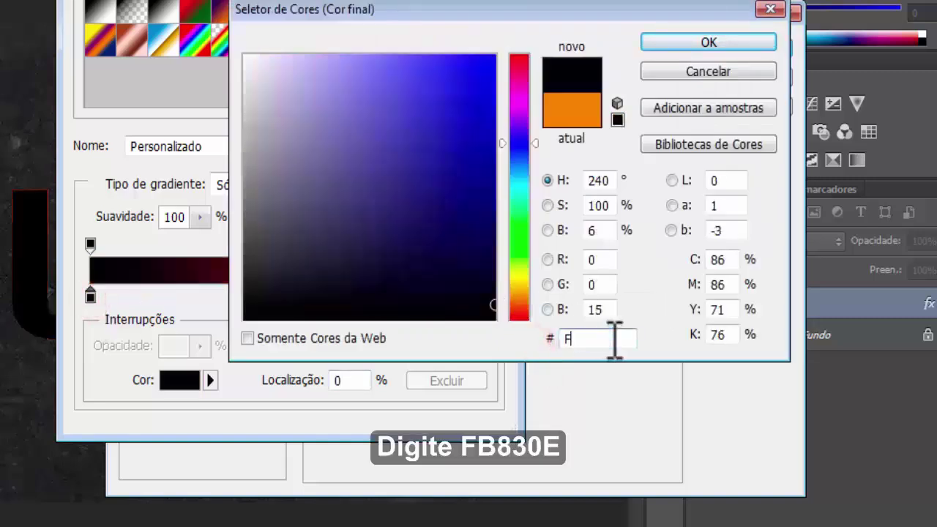
text(B8)
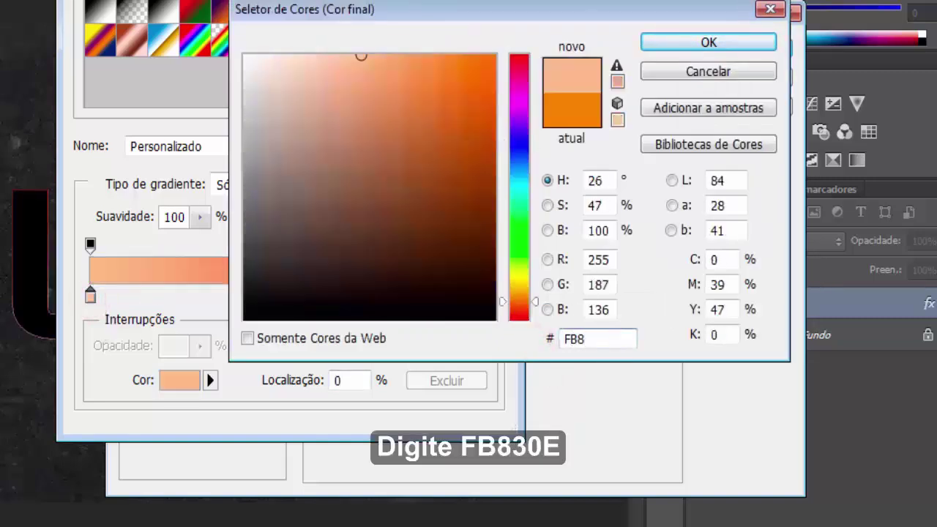
text(30E)
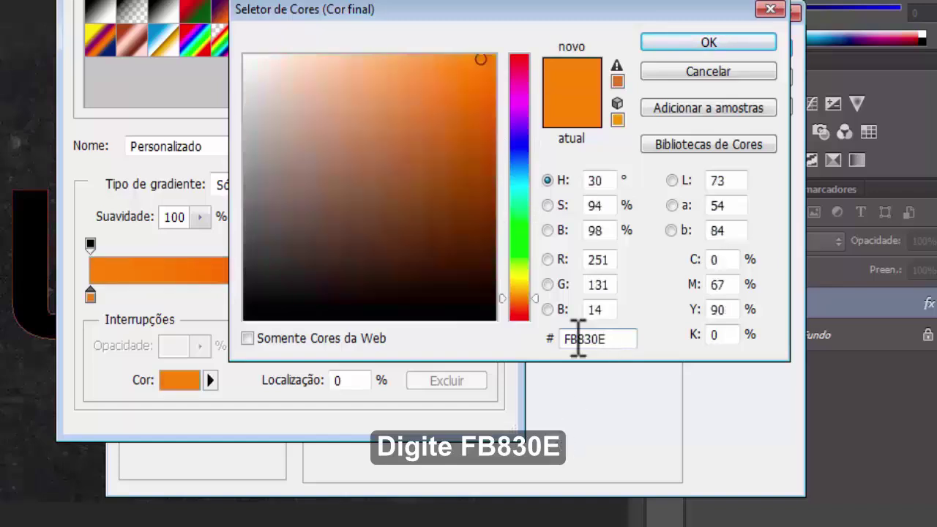
click(708, 43)
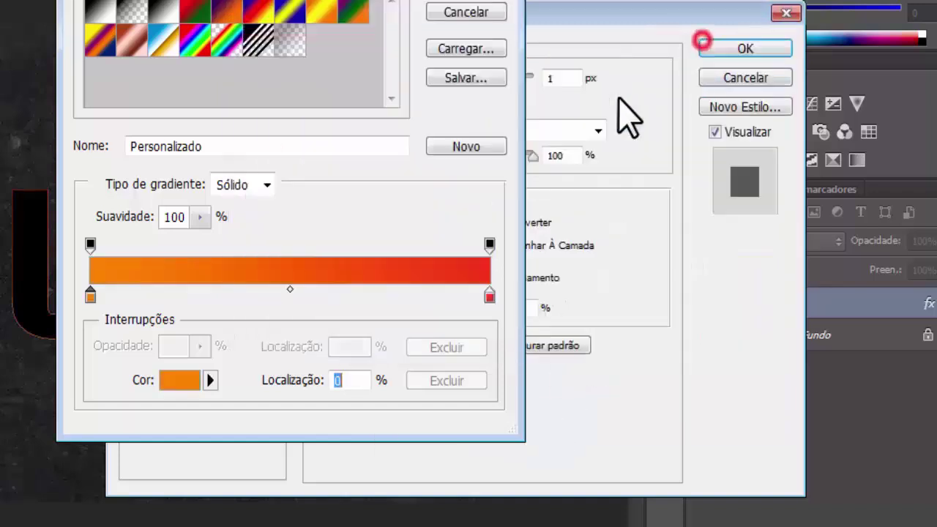
Make the right stop red D43A20 with 0 opacity so the gradient fades out.
click(489, 296)
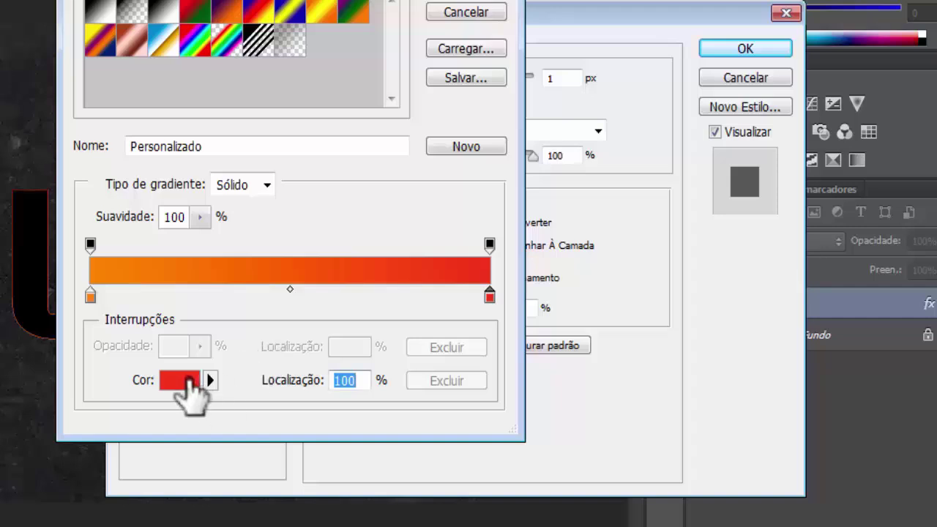
click(184, 380)
click(593, 348)
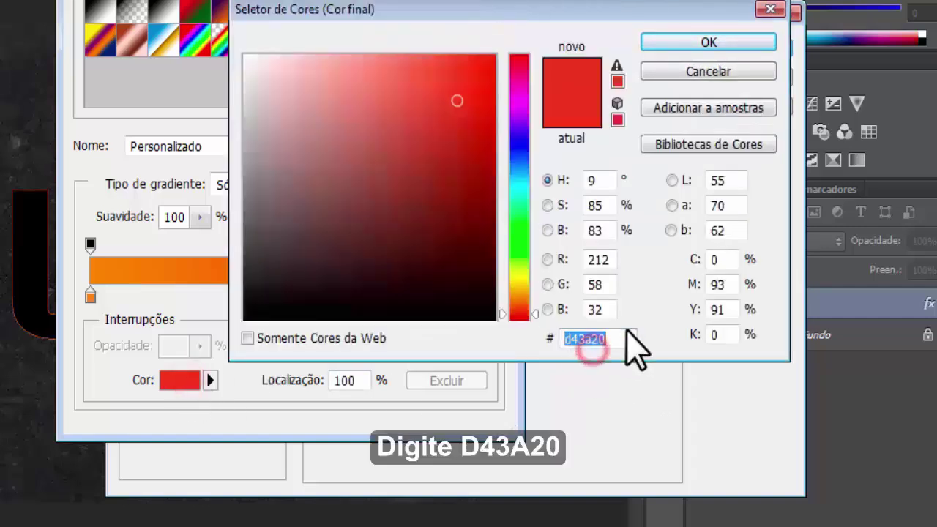
text(D4)
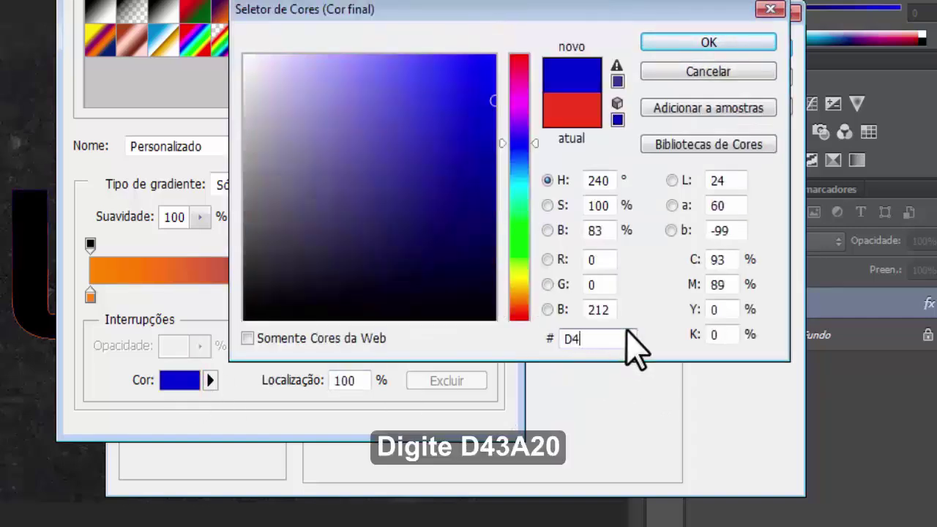
text(3A20)
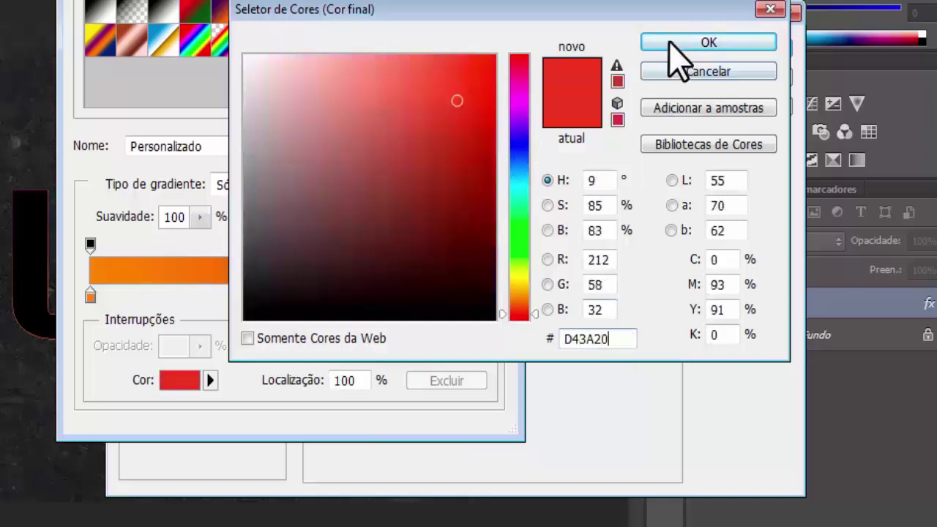
click(680, 40)
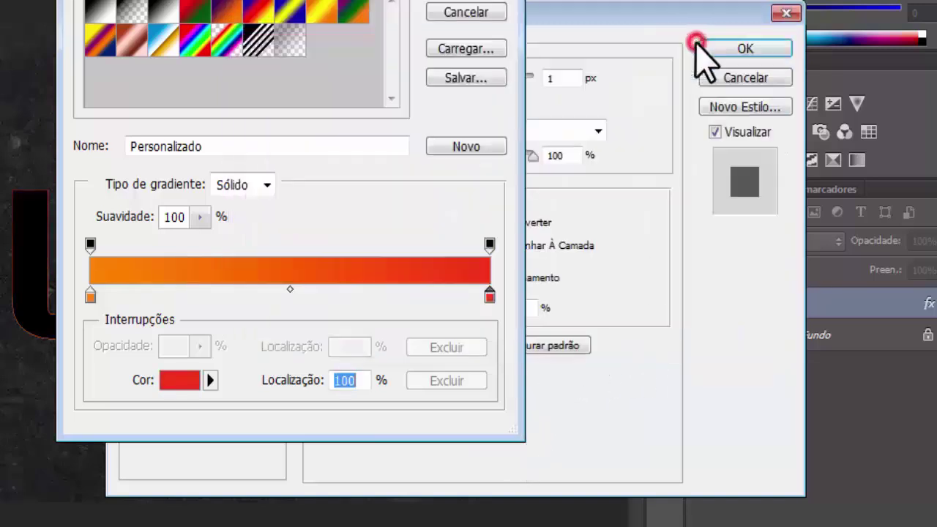
click(489, 244)
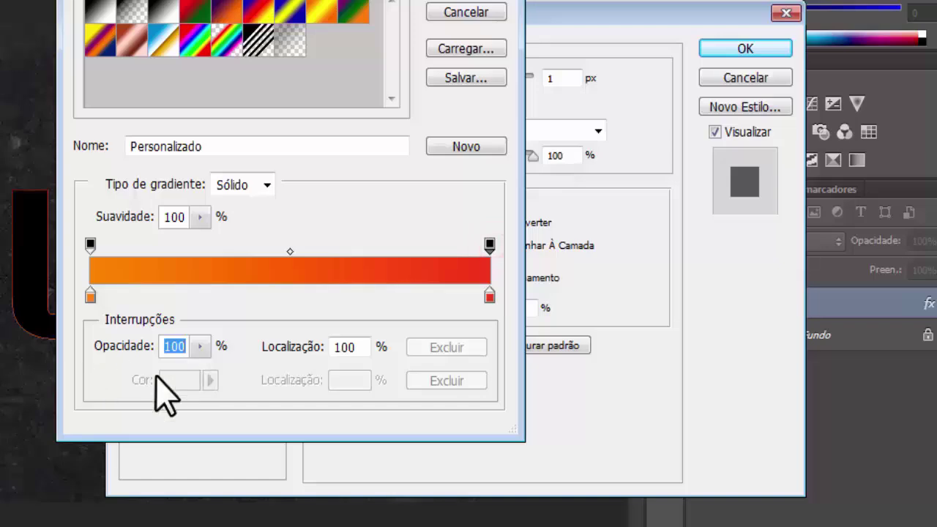
text(0)
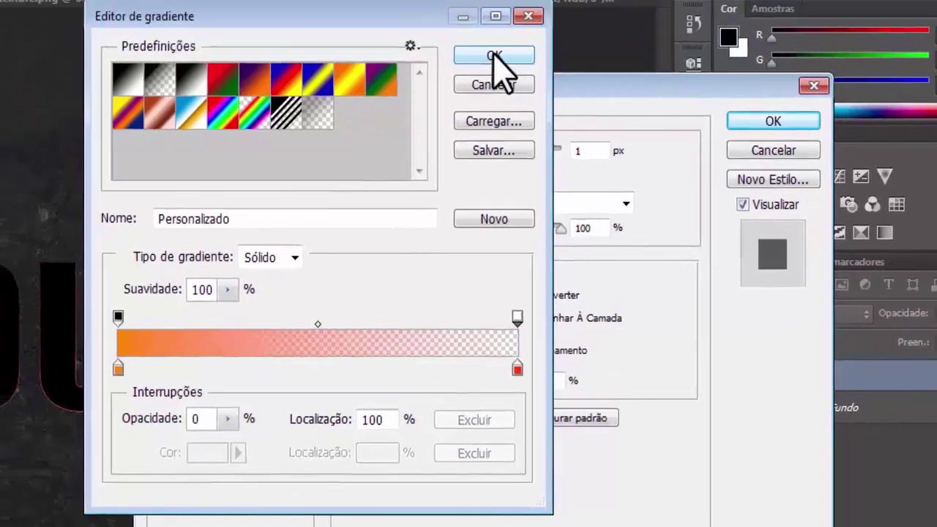
click(495, 24)
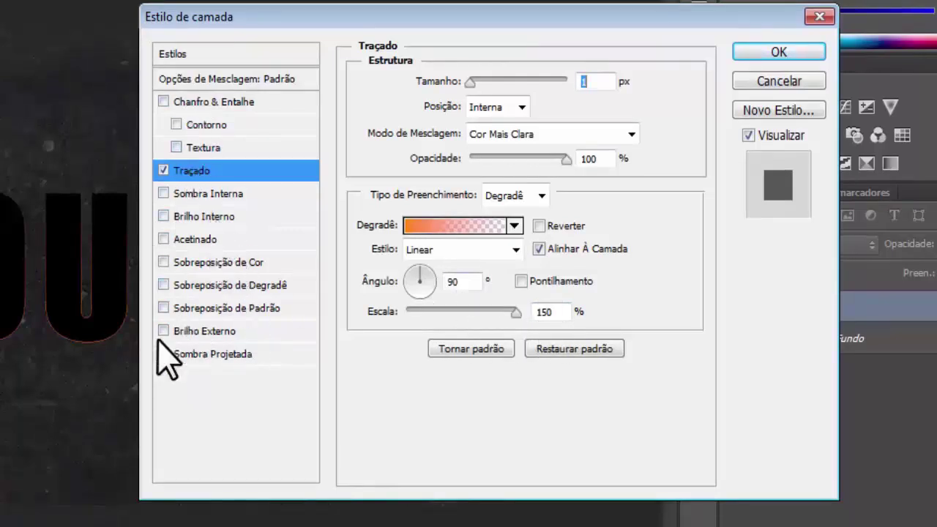
Add a colour overlay in dark grey 232323.
click(220, 263)
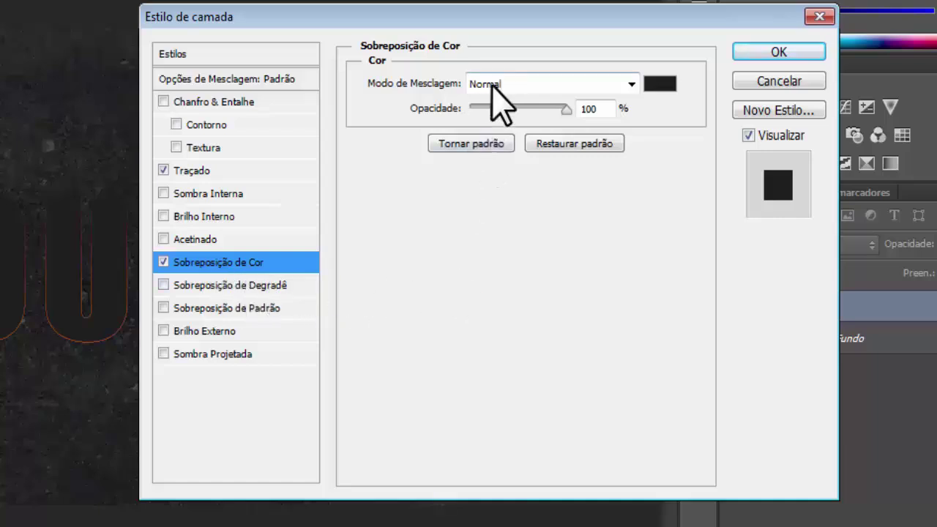
click(659, 85)
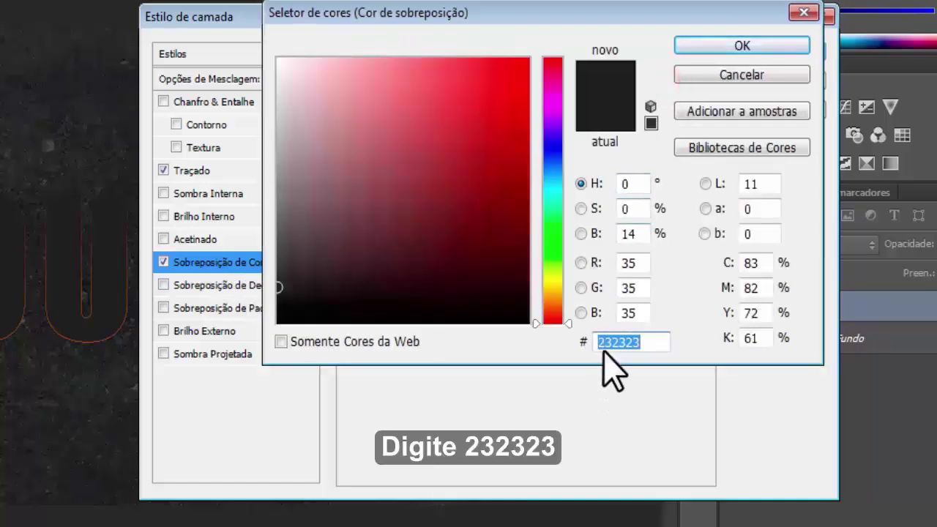
click(645, 342)
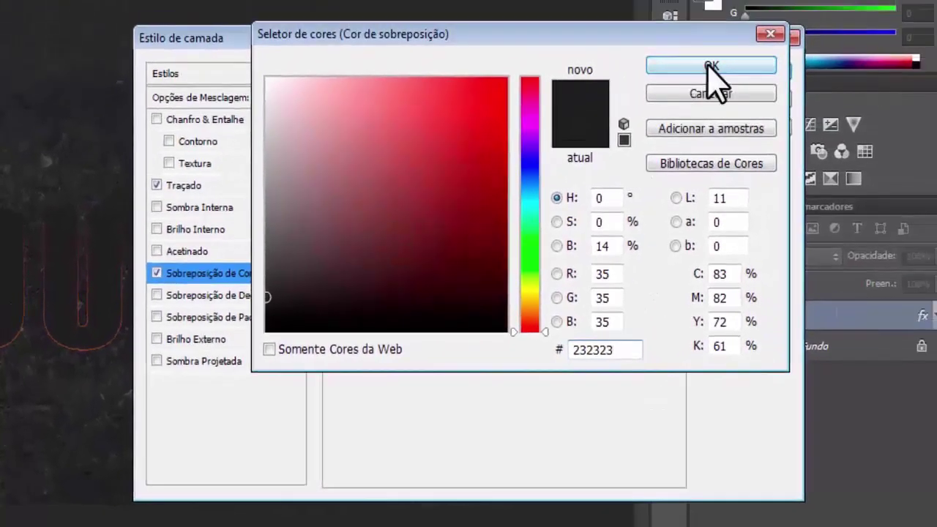
click(800, 6)
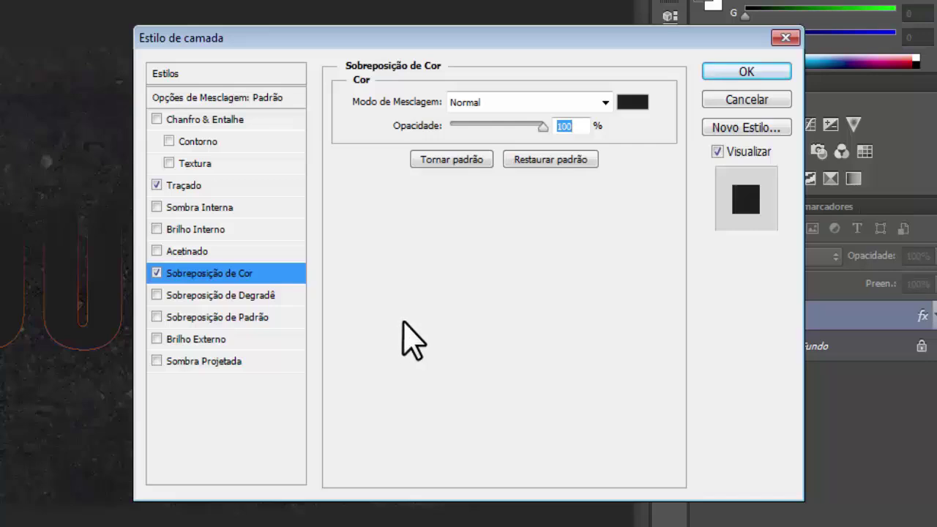
Add a Multiply 85% drop shadow at 120°, 12 px distance and 9 px size.
click(221, 358)
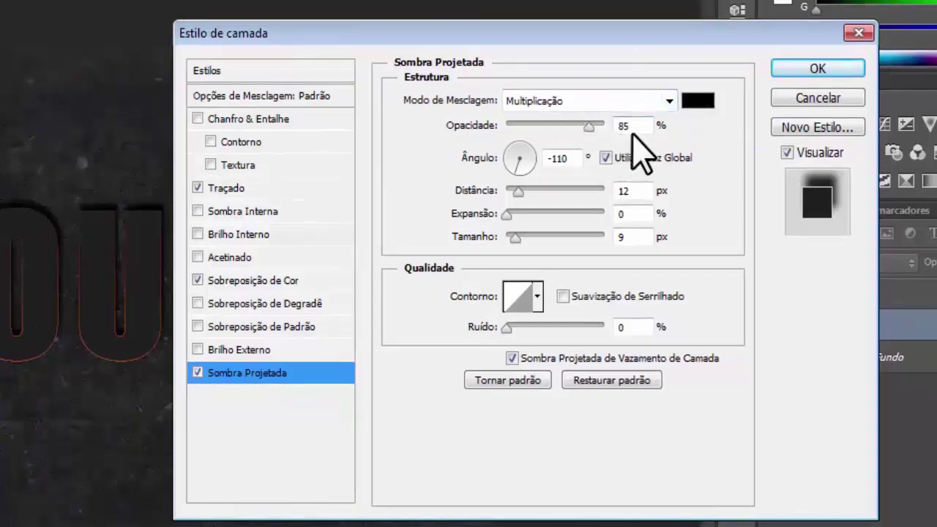
click(563, 158)
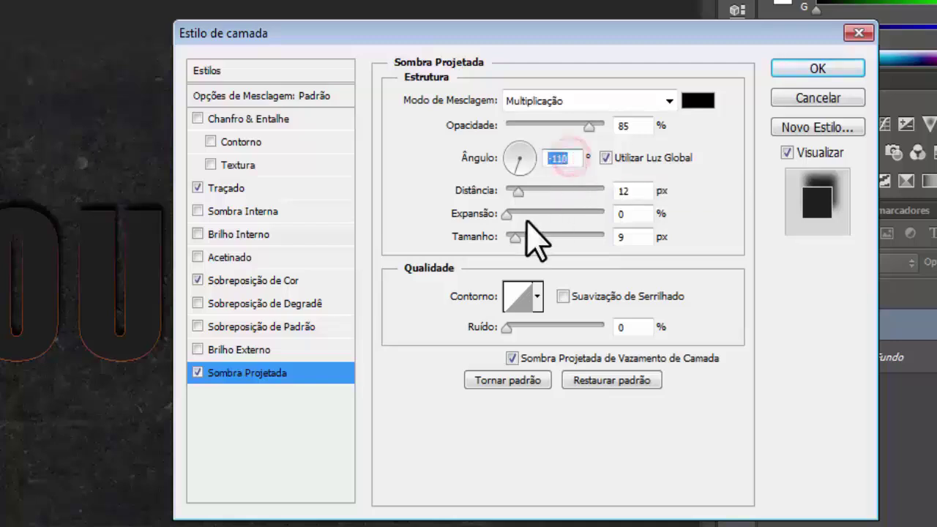
text(120)
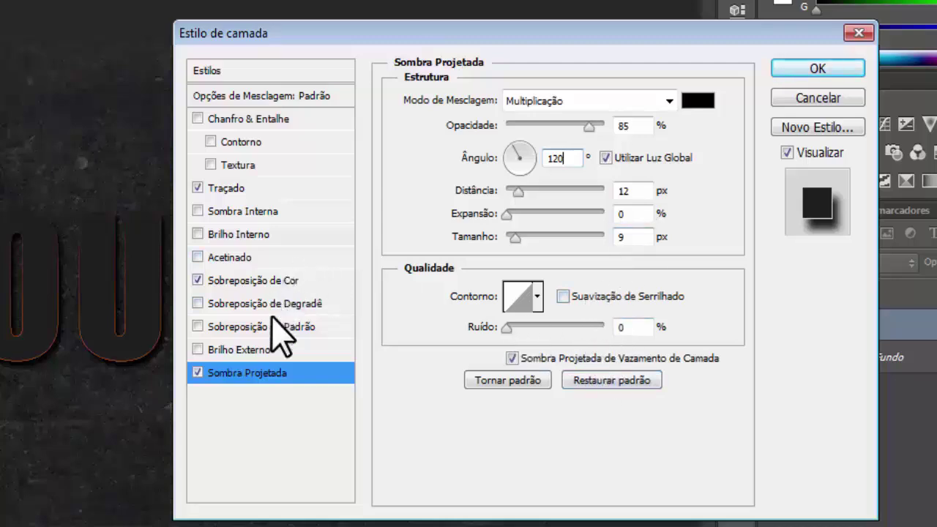
Add a Saturation inner shadow, a black noisy outer glow, and an inner glow.
click(260, 211)
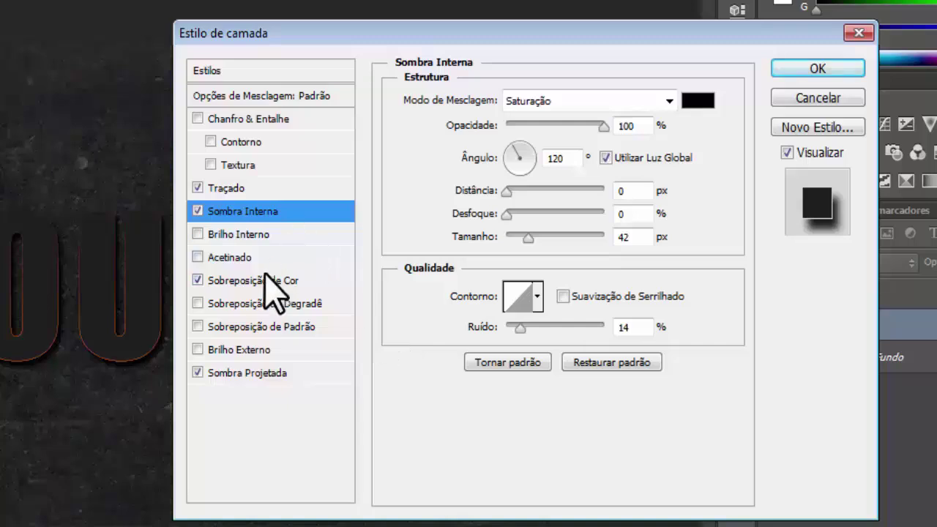
click(249, 349)
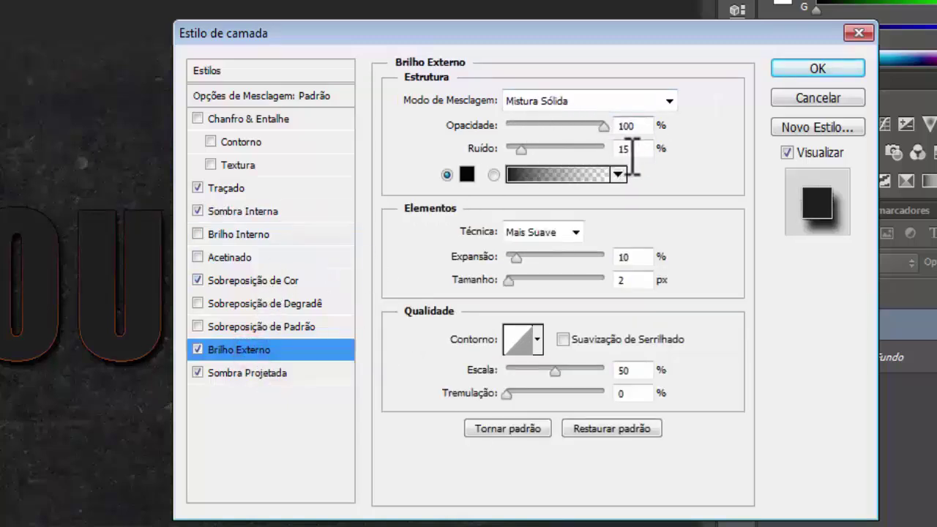
click(466, 175)
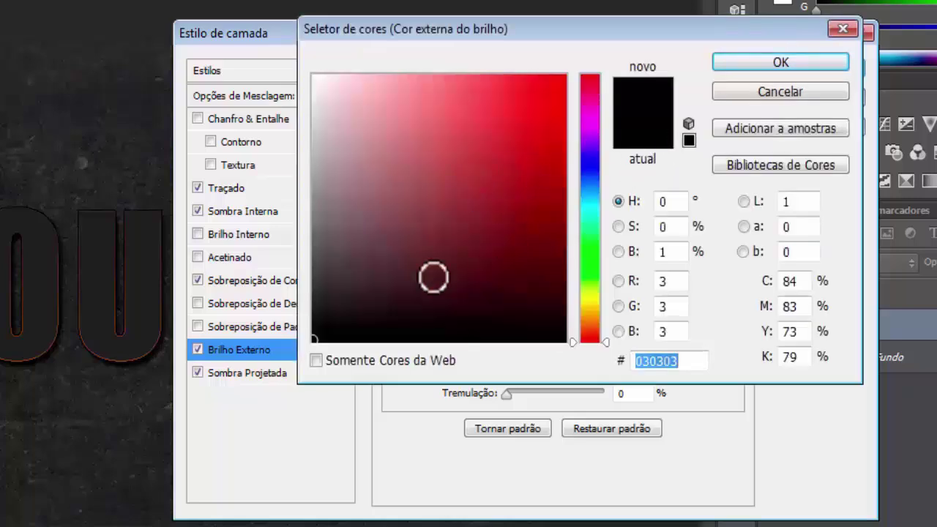
drag(371, 282, 306, 344)
click(743, 65)
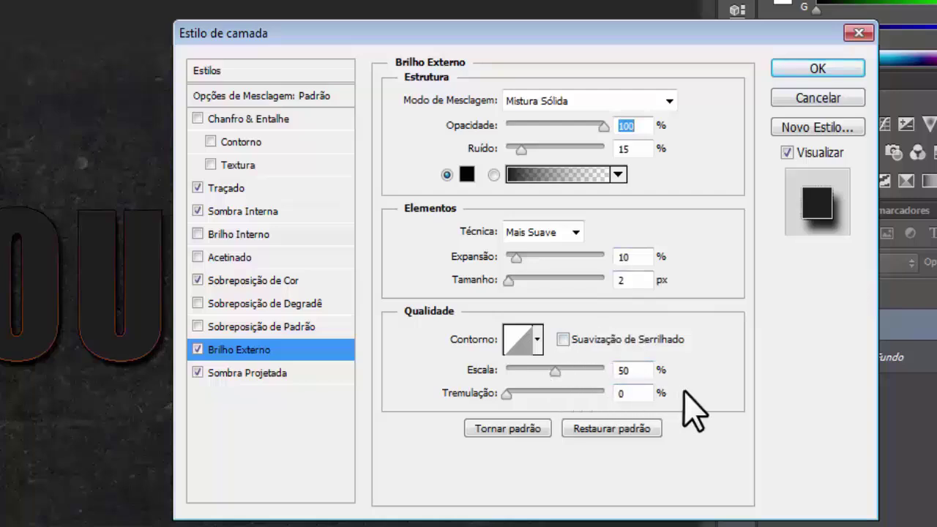
click(241, 234)
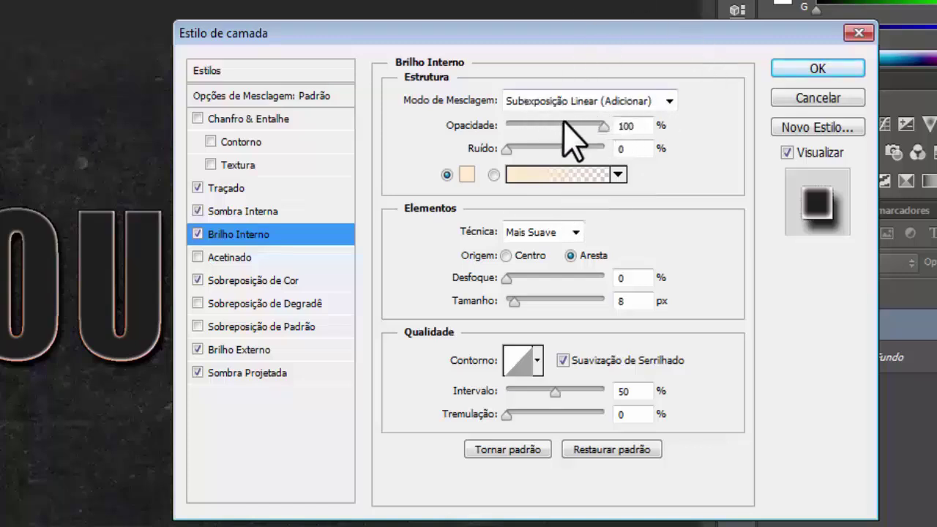
Change the inner glow colour to pale cream FAEACC.
click(467, 174)
click(699, 360)
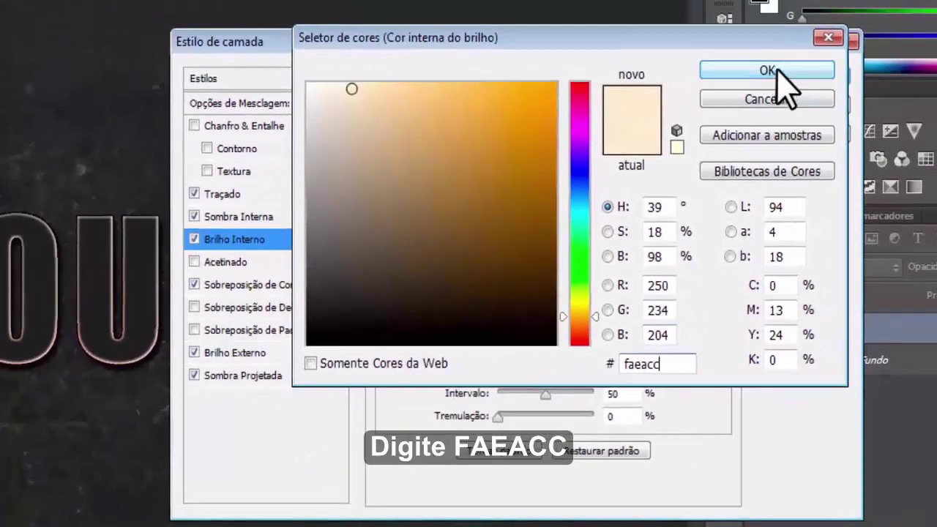
click(767, 70)
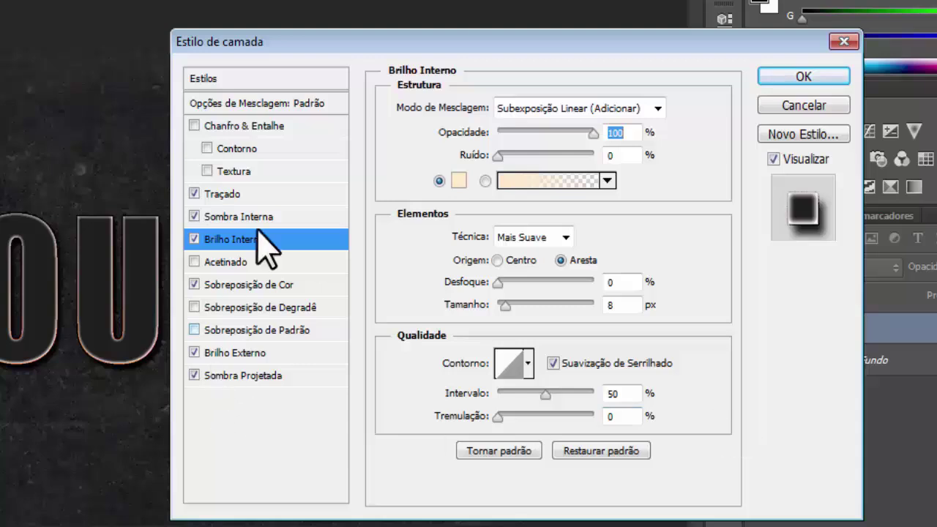
click(264, 126)
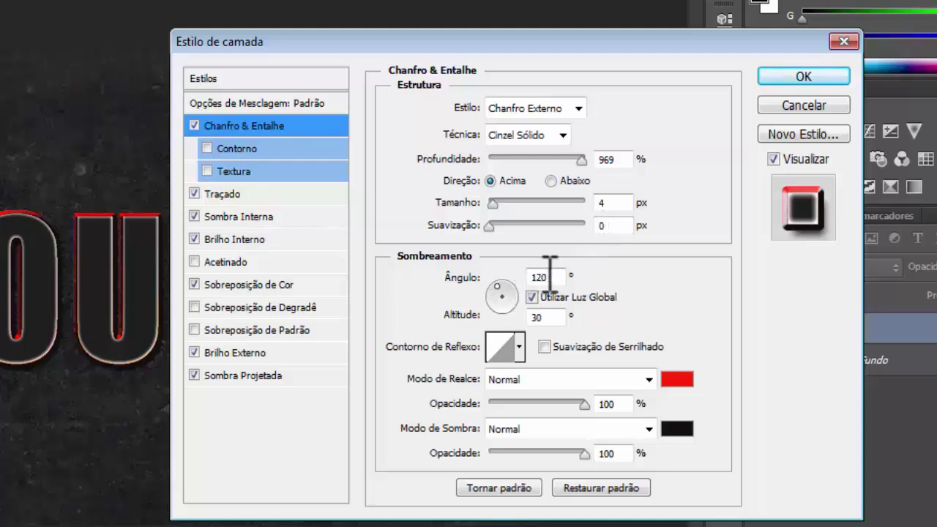
Set the bevel angle to -110° with red highlight colour fa2a0f.
text(-)
text(112)
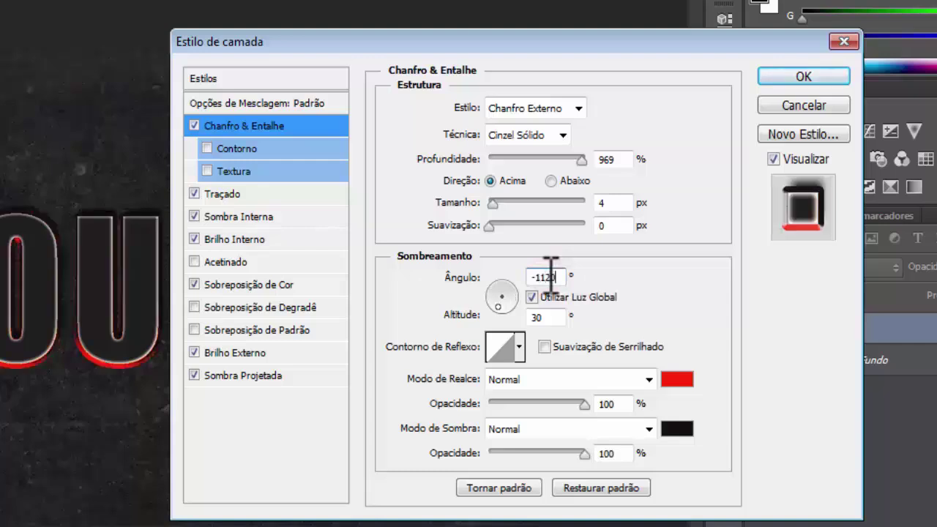
key(BackSpace)
text(0)
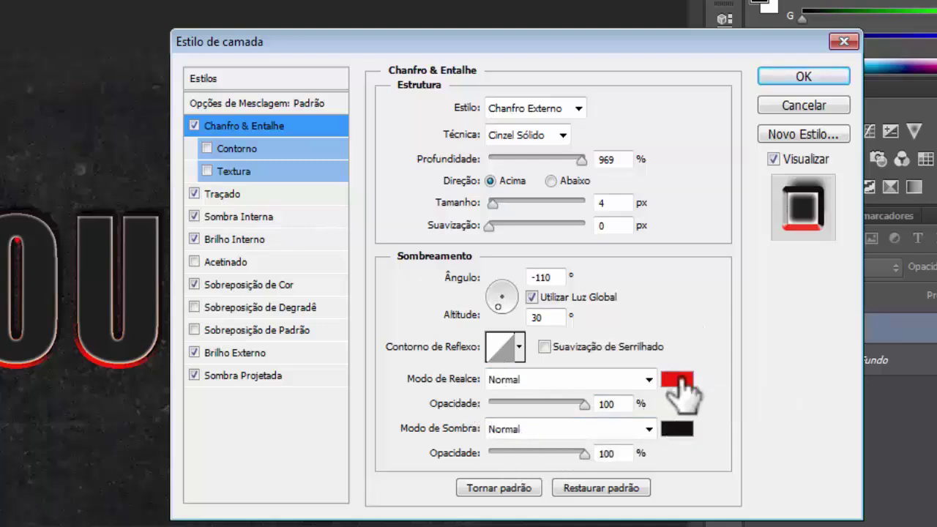
click(679, 380)
click(677, 363)
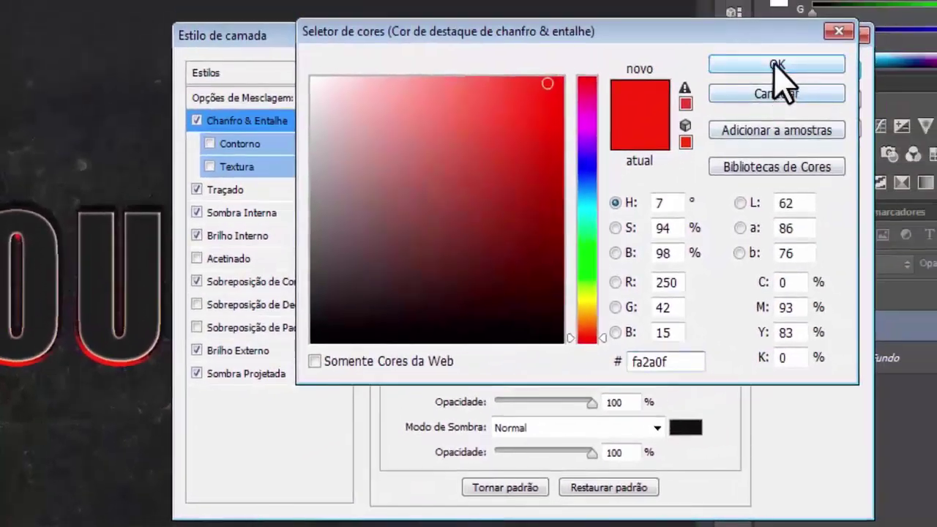
click(776, 66)
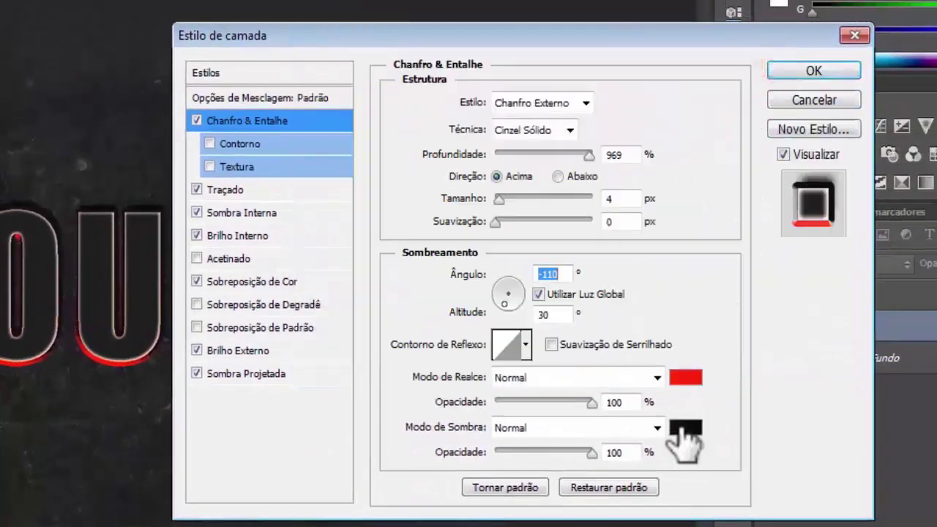
Set the bevel shadow colour to 191614 and apply the layer style.
click(685, 429)
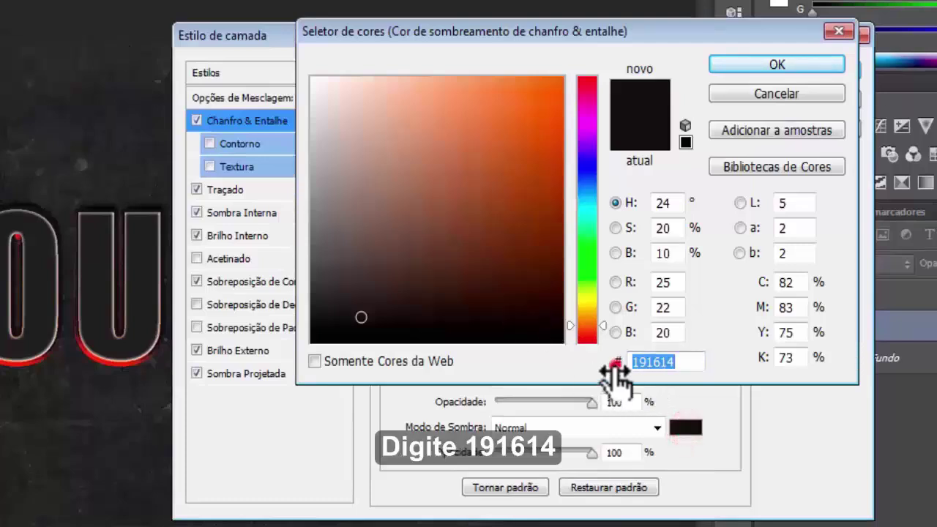
click(652, 362)
double_click(702, 361)
text(191614)
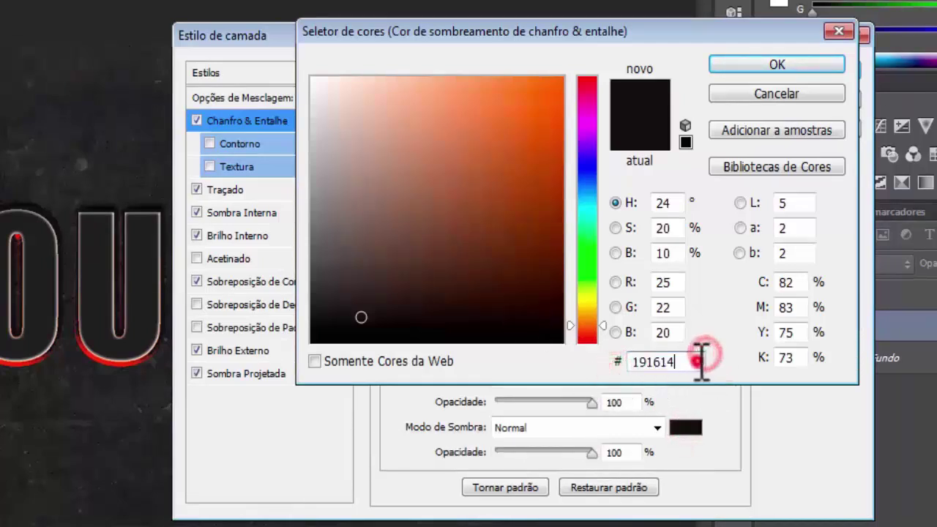
click(742, 64)
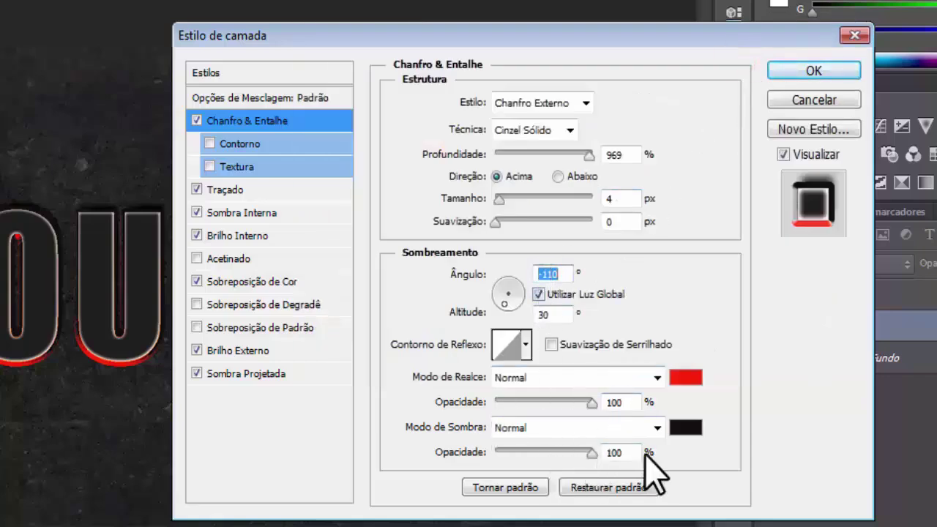
click(801, 73)
Define the magma image as a pattern named magma-texture.png, then return to Background.png.
click(333, 70)
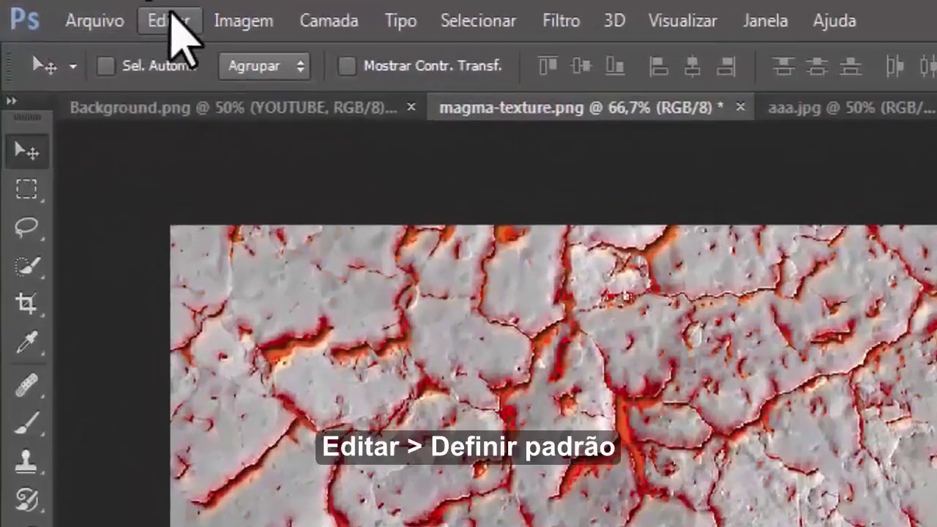
click(108, 12)
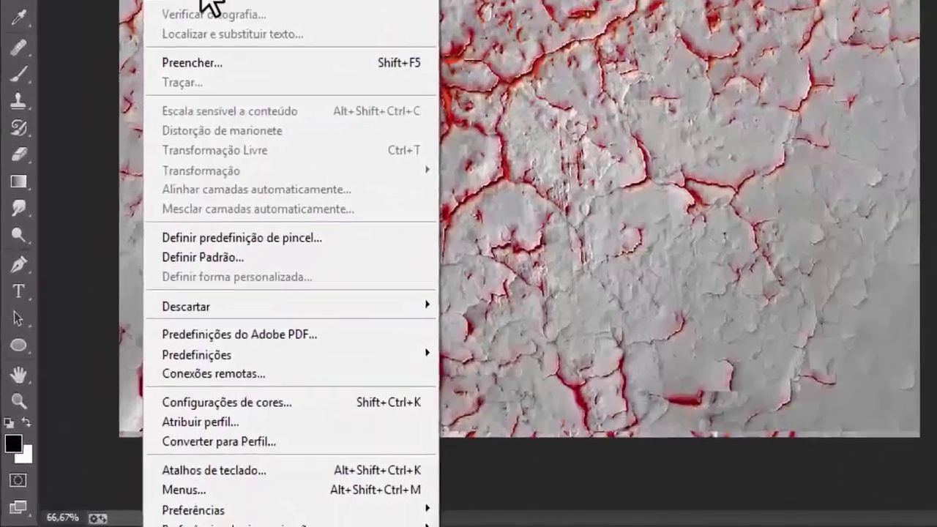
mouse_move(99, 12)
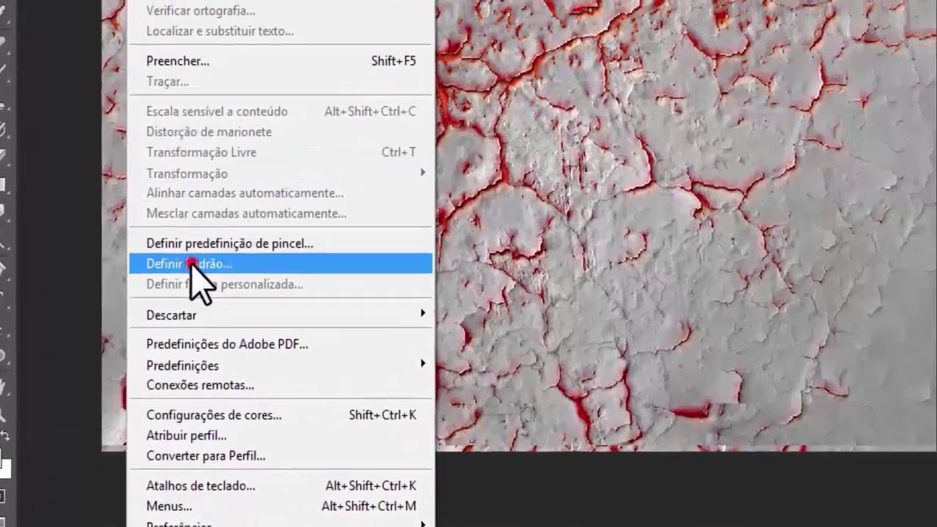
click(214, 247)
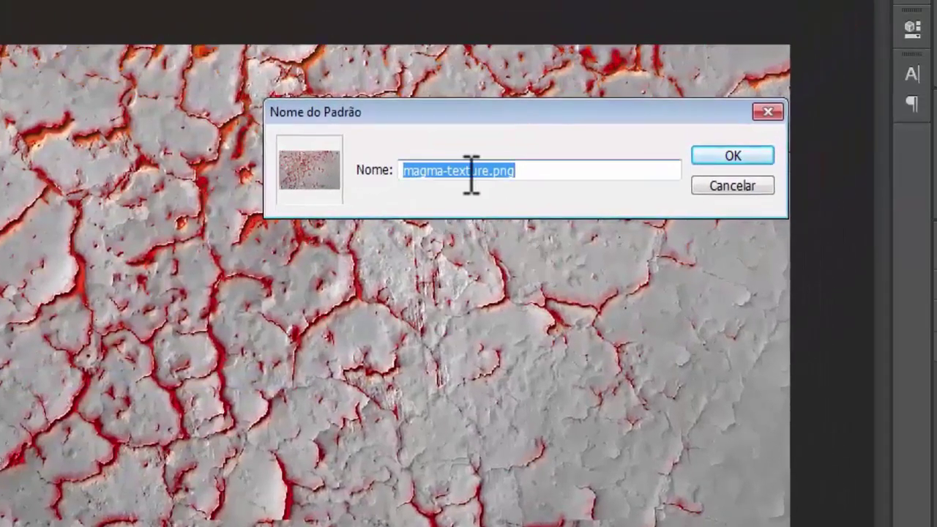
click(728, 155)
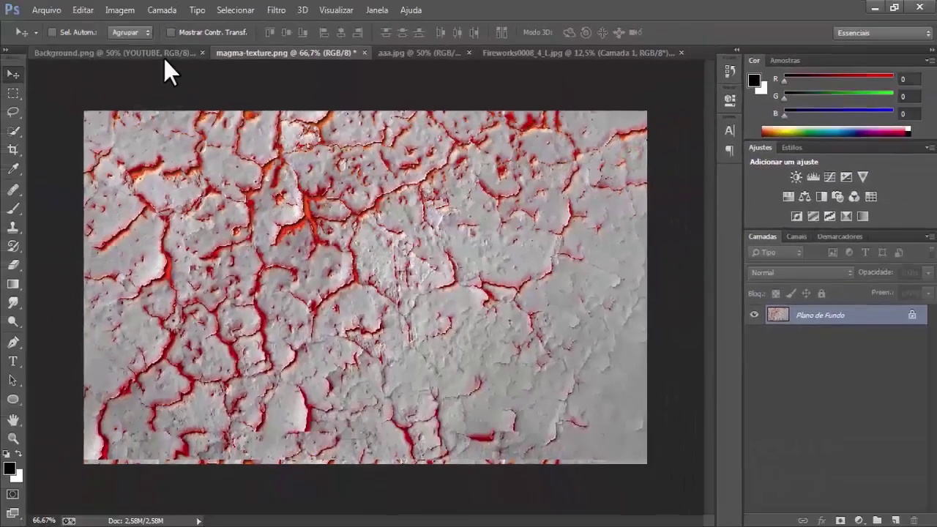
click(163, 54)
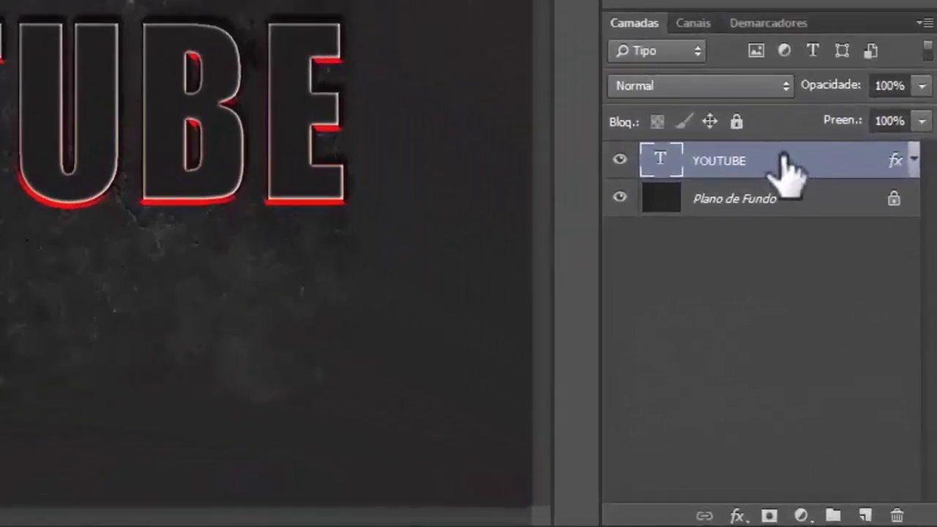
Add a magma-pattern texture to the bevel at 48% scale and -22% depth.
double_click(825, 318)
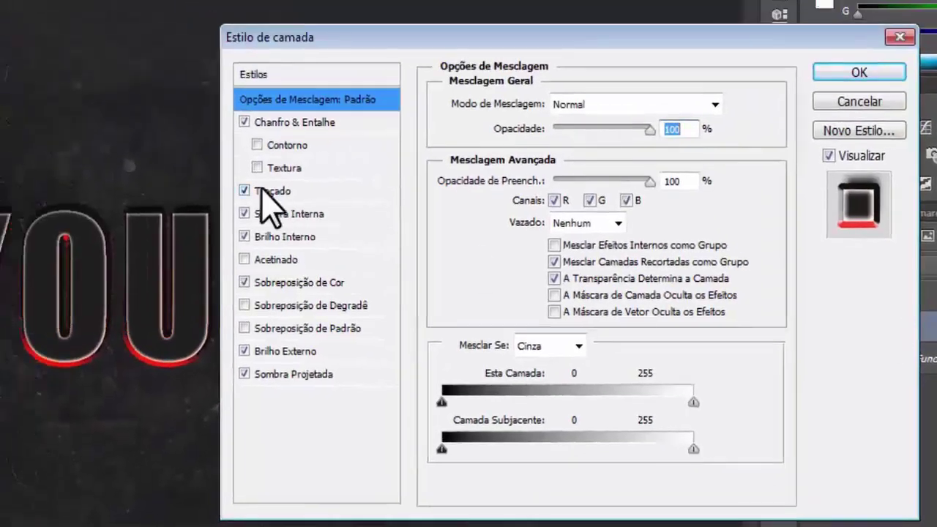
click(263, 167)
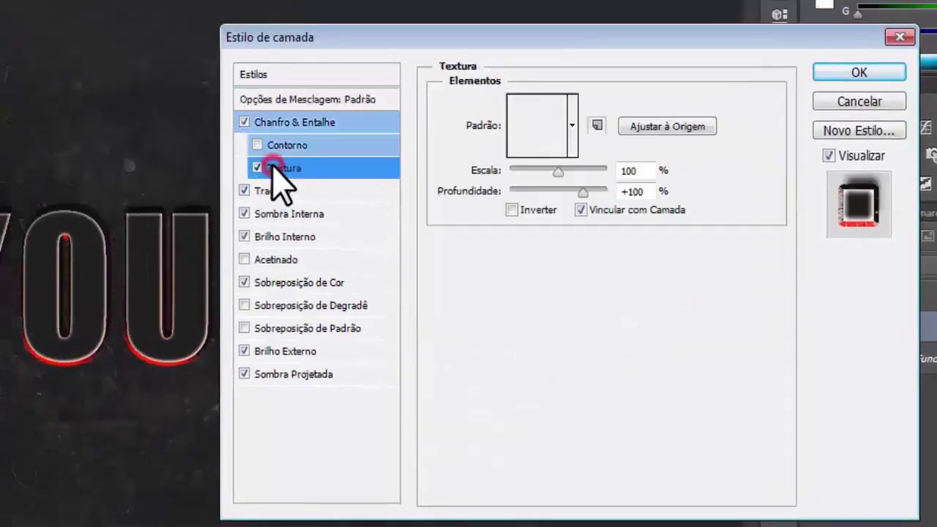
click(573, 126)
click(444, 221)
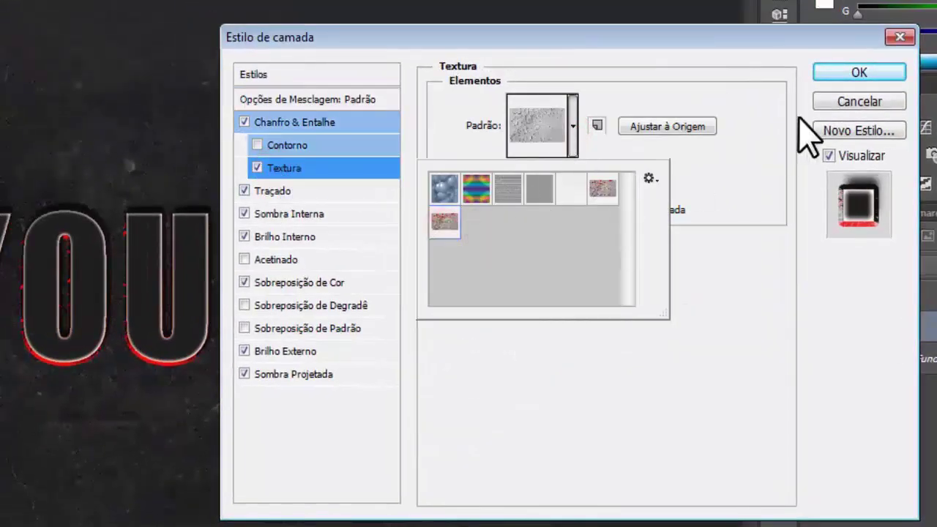
click(732, 146)
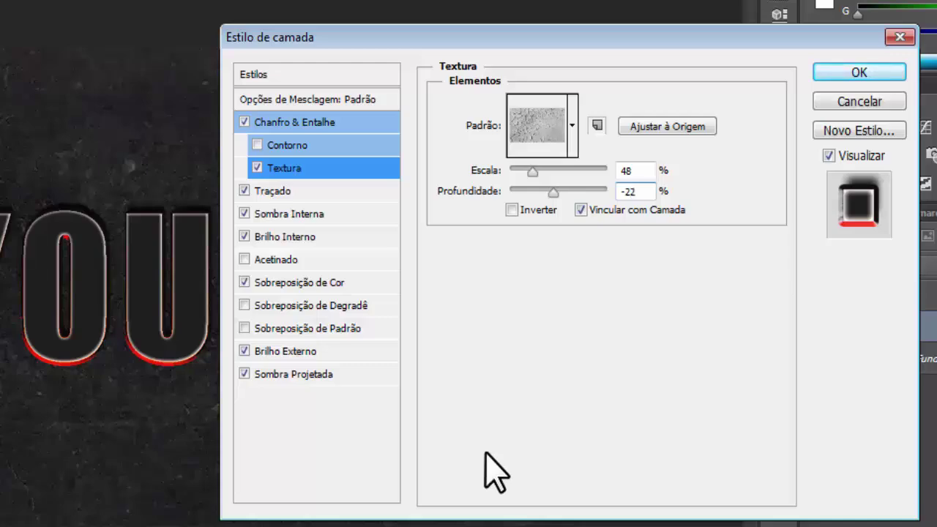
click(841, 72)
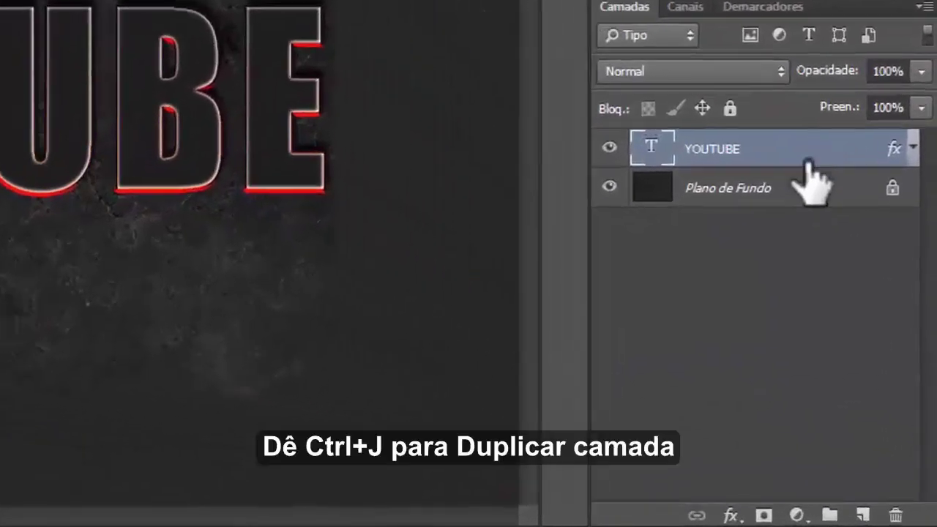
Duplicate the YOUTUBE layer, clear the copy's layer style, and set its fill to 0%.
key(ctrl+j)
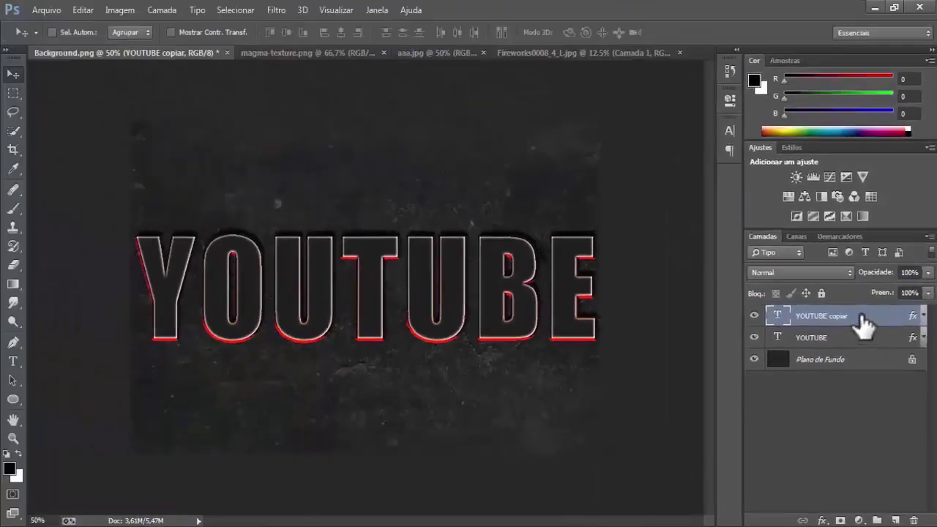
right_click(863, 317)
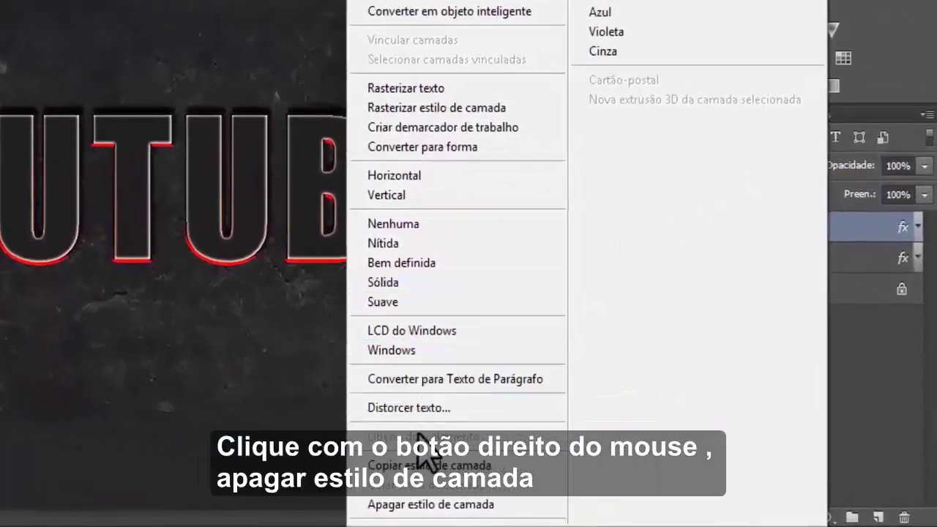
click(415, 505)
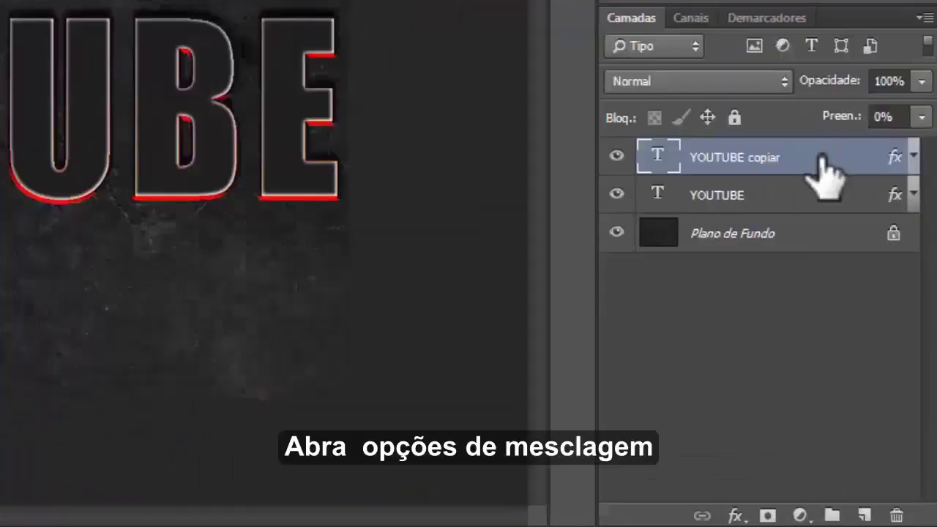
double_click(819, 157)
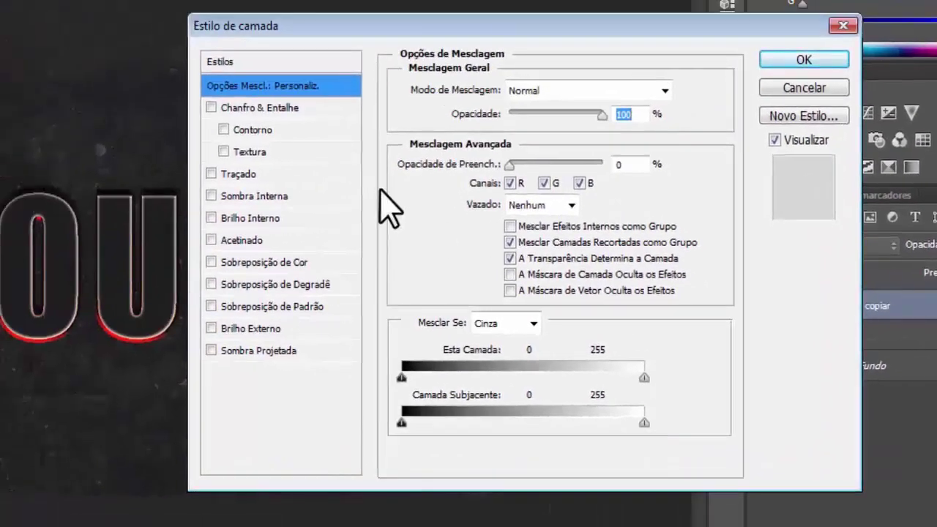
click(290, 82)
double_click(621, 164)
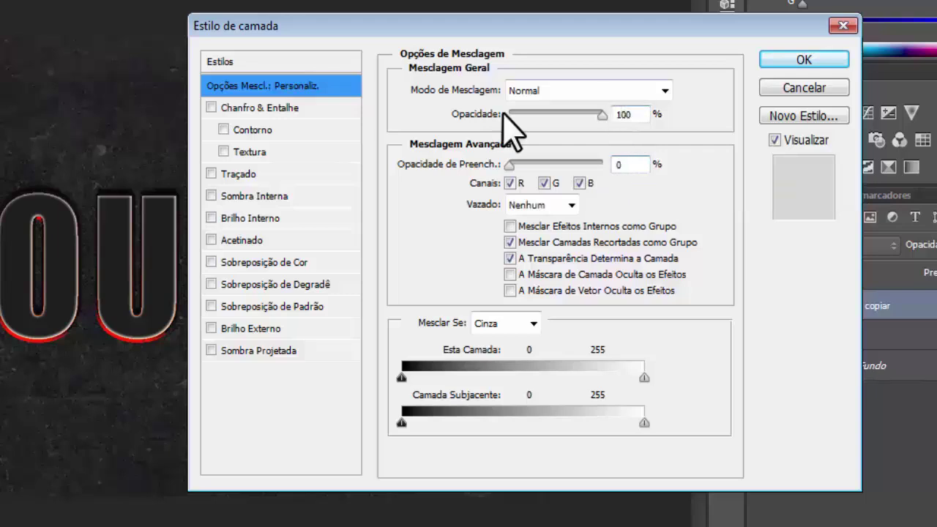
Turn on a Subexposição de Cores inner shadow in orange F28627 with a -90° angle.
click(241, 197)
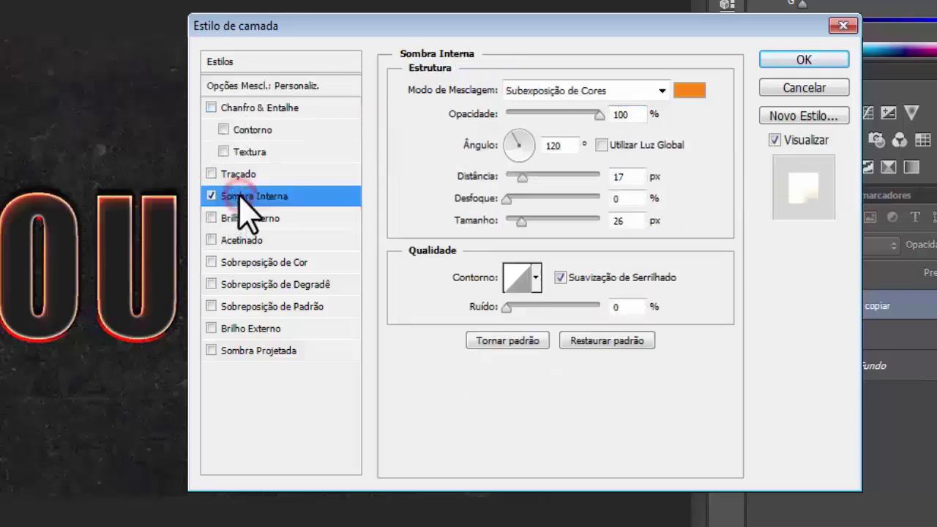
click(579, 93)
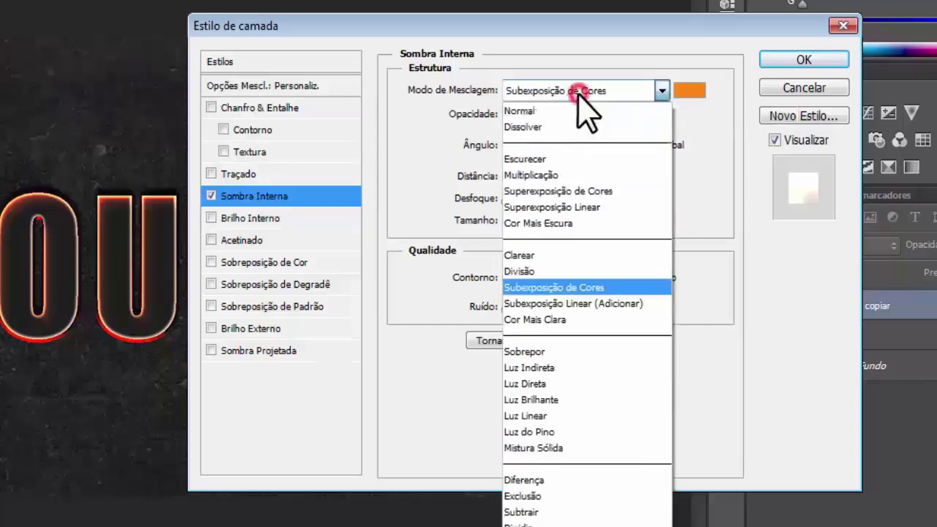
click(562, 285)
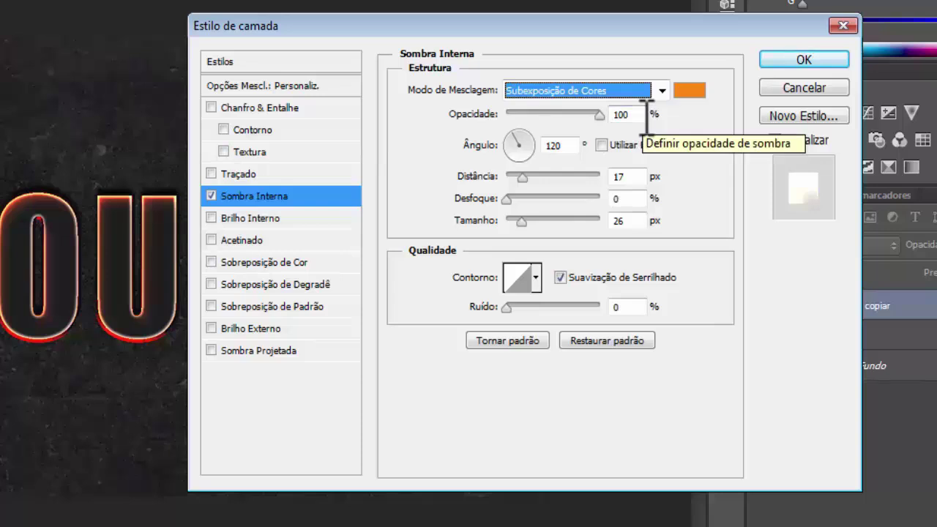
click(689, 90)
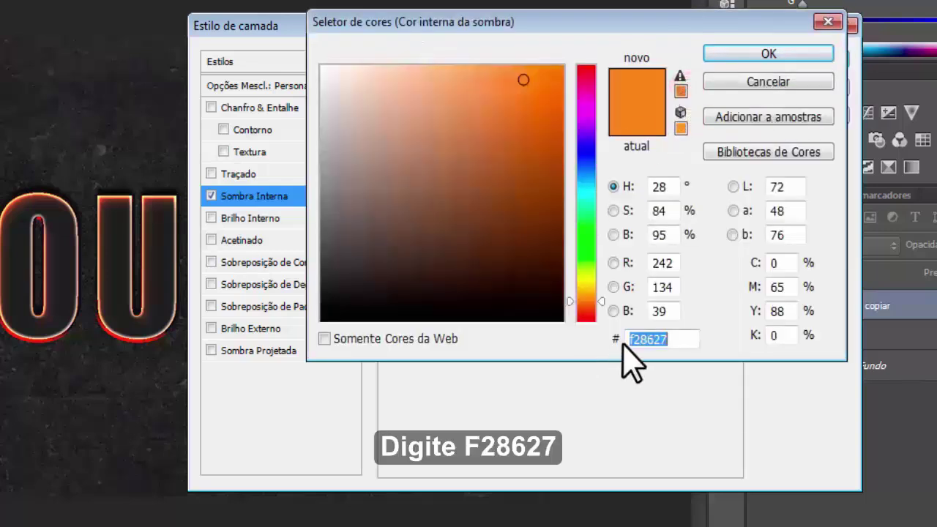
click(667, 339)
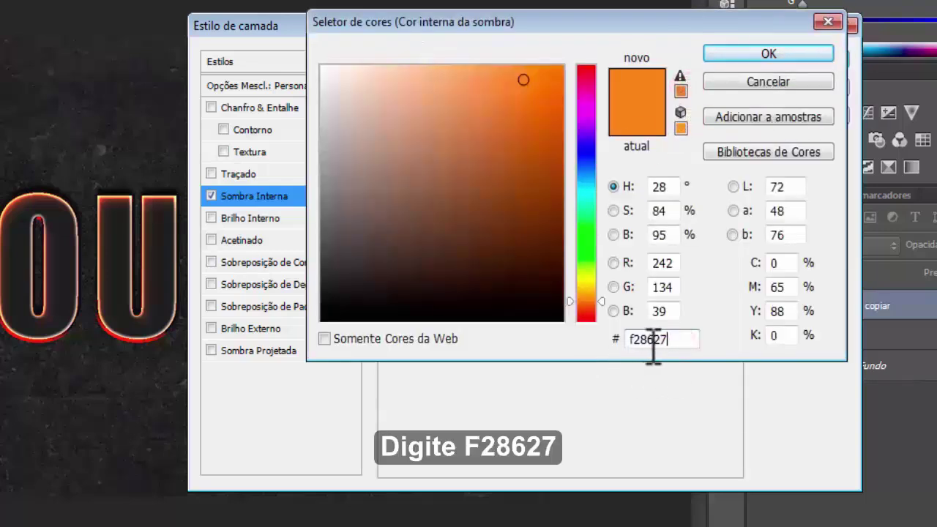
click(771, 53)
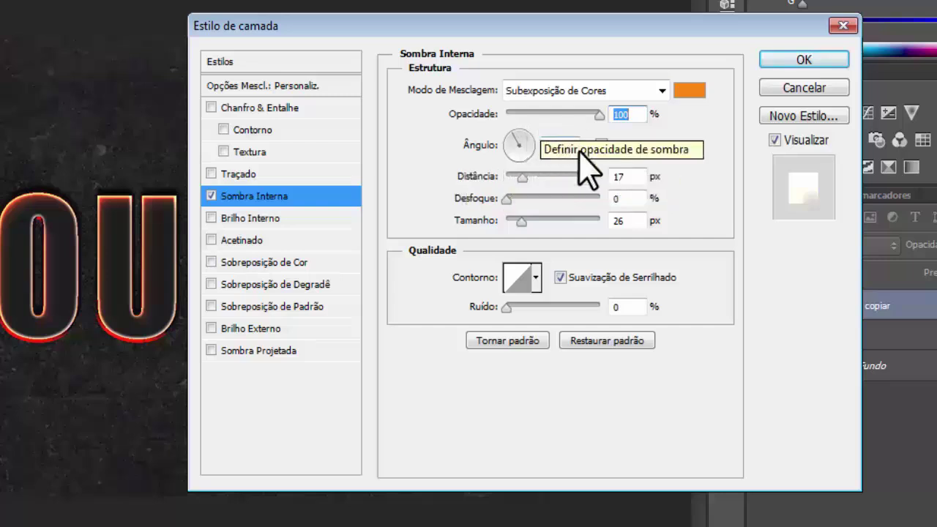
click(558, 144)
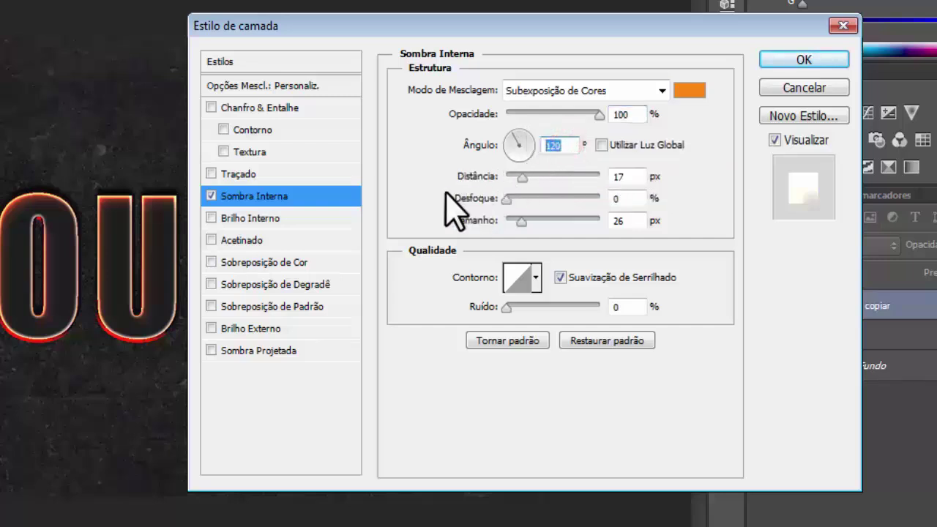
text(-90)
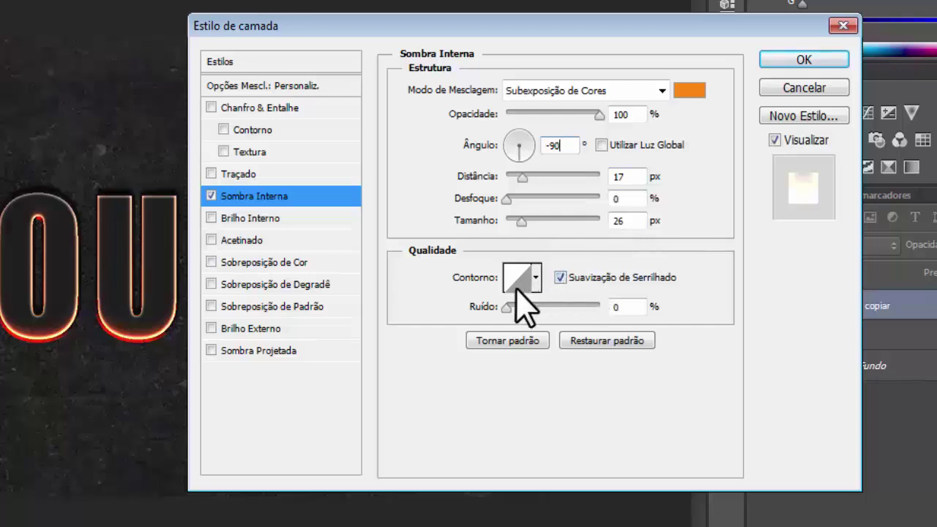
Enable a near-white fcfcfc inner glow, then switch on Bevel and Emboss.
click(242, 218)
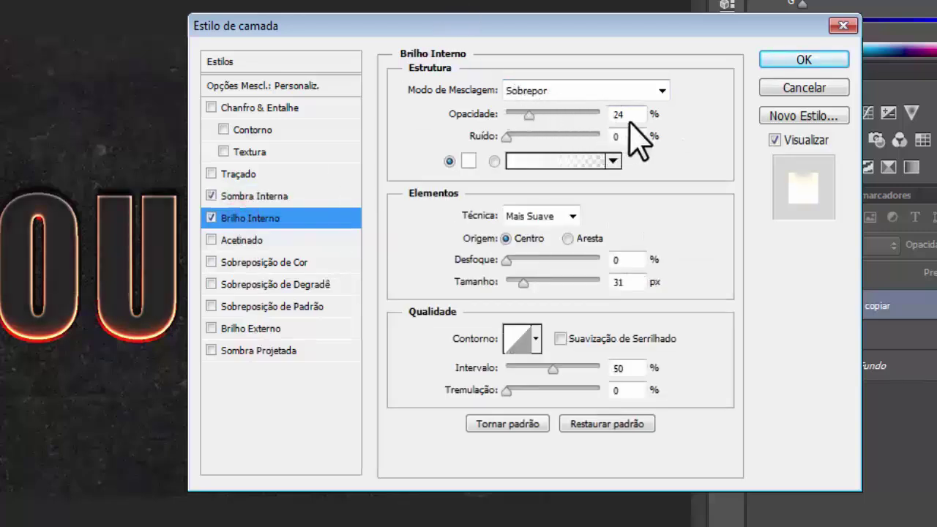
click(468, 161)
click(672, 338)
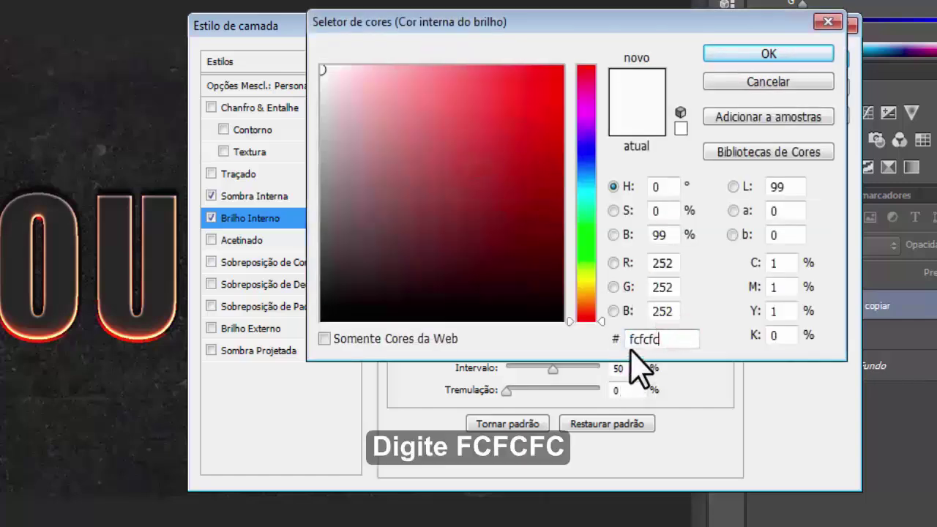
click(778, 56)
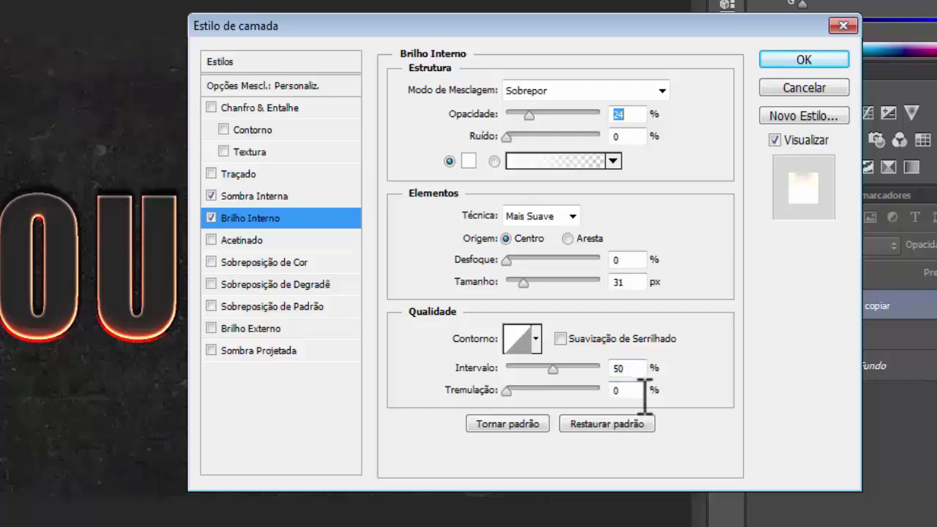
click(268, 108)
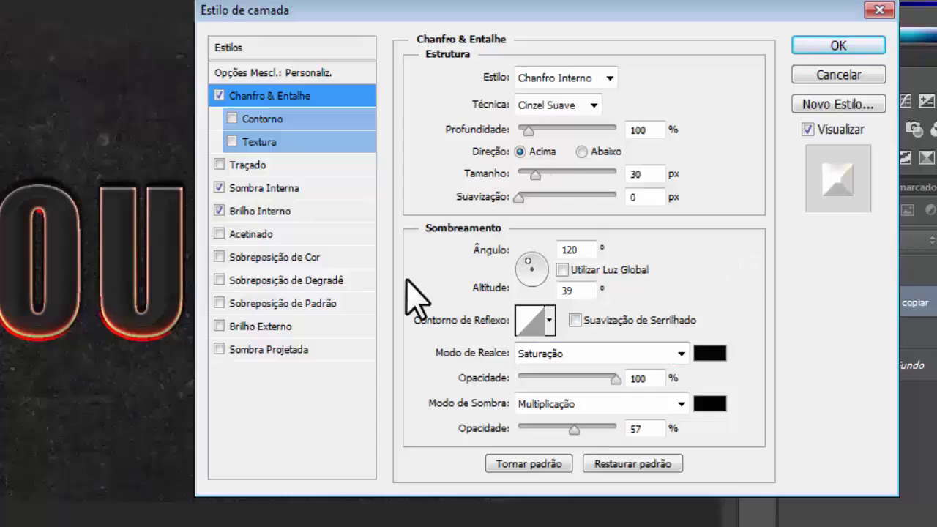
Add a Luz do Pino magma Pattern Overlay at 50% scale and confirm the layer style.
click(284, 305)
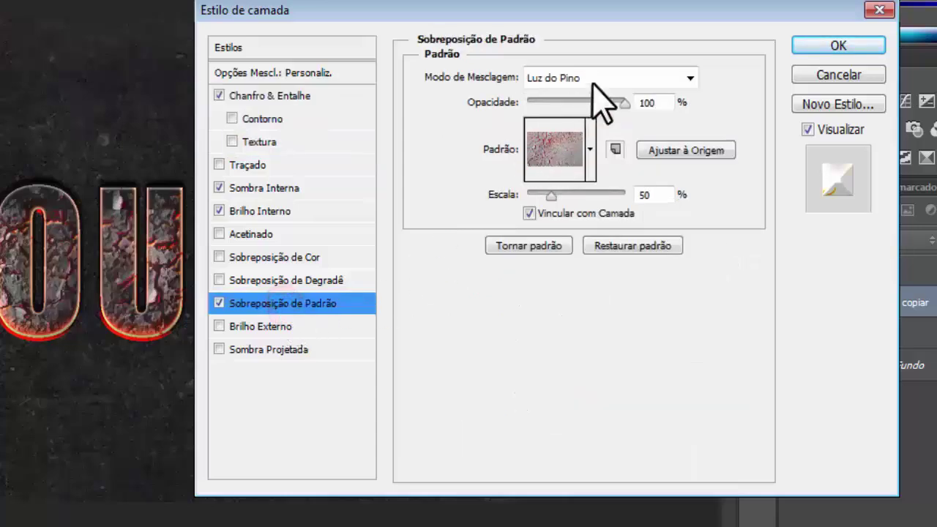
click(590, 150)
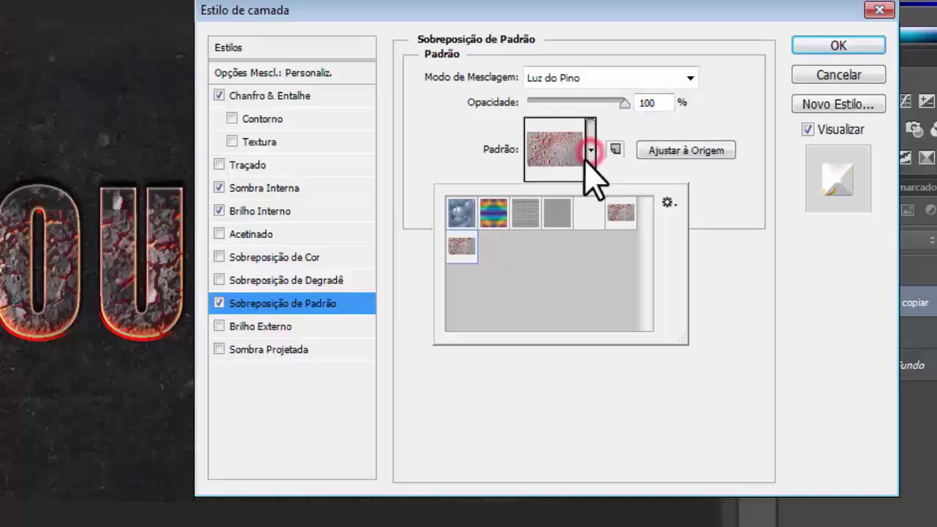
click(731, 192)
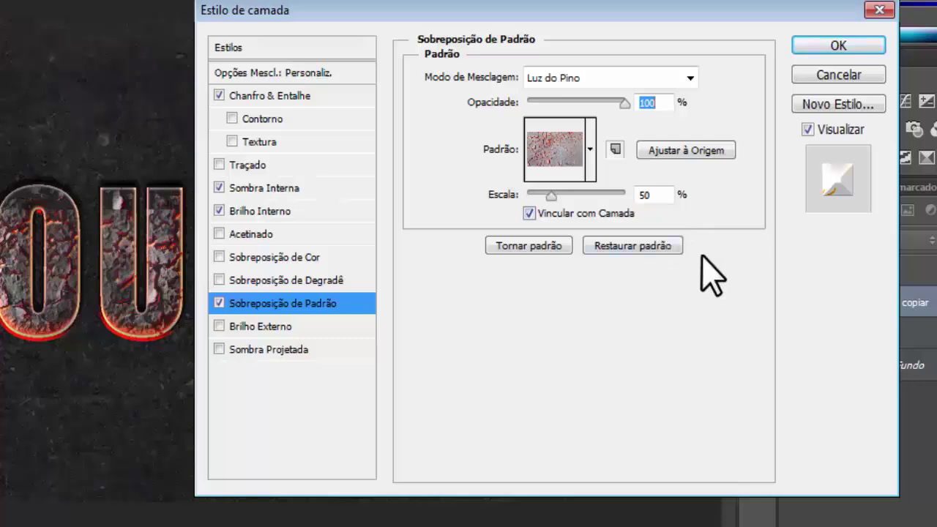
click(825, 44)
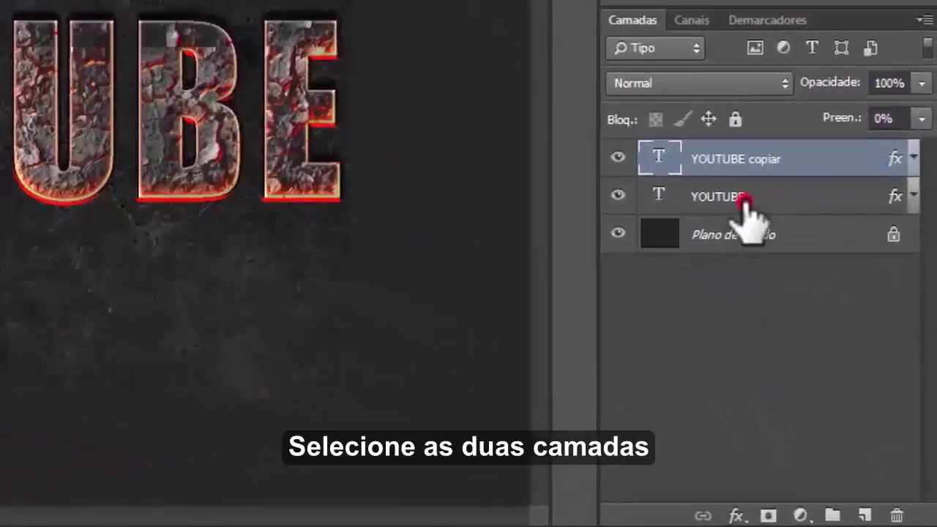
Convert both YOUTUBE text layers into one smart object and drag the magma texture into the design.
shift+click(798, 305)
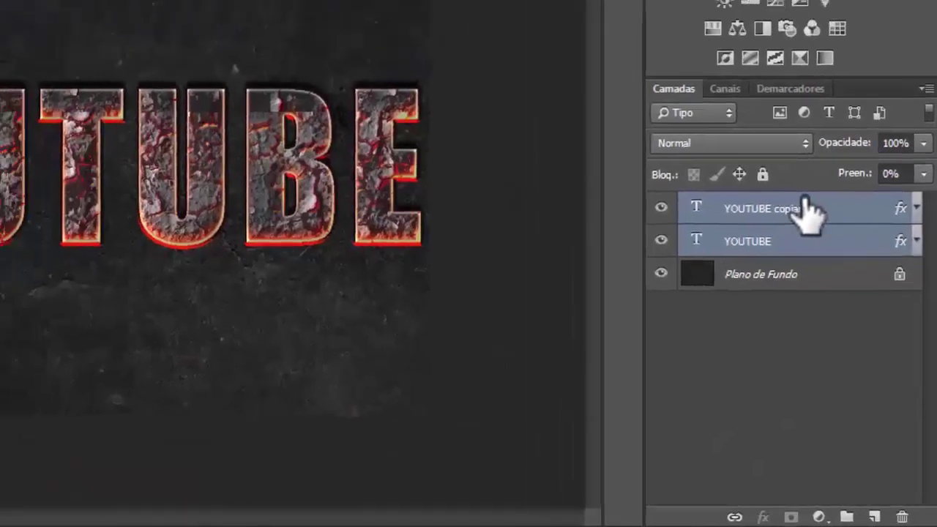
right_click(724, 158)
click(543, 77)
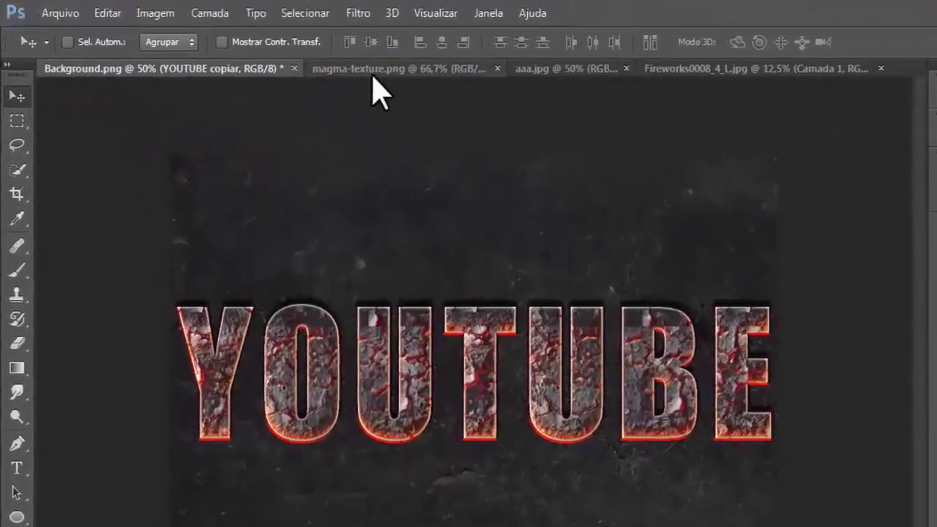
click(375, 79)
mouse_move(337, 271)
mouse_down()
mouse_move(156, 100)
mouse_move(140, 59)
mouse_move(267, 201)
mouse_move(292, 261)
mouse_move(362, 293)
mouse_move(335, 291)
mouse_up()
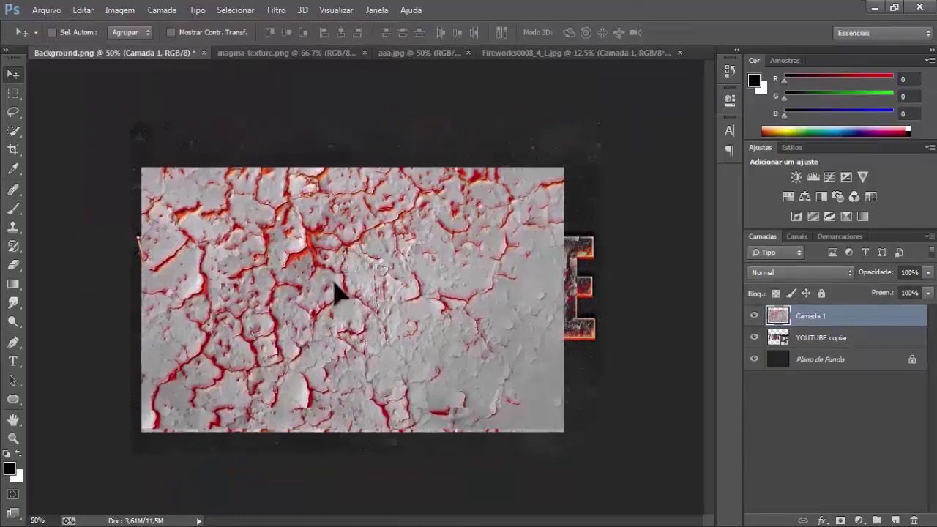
Free-transform the magma texture wider, then move YOUTUBE copiar above Camada 1.
key(ctrl+t)
drag(558, 300, 597, 300)
drag(142, 300, 136, 300)
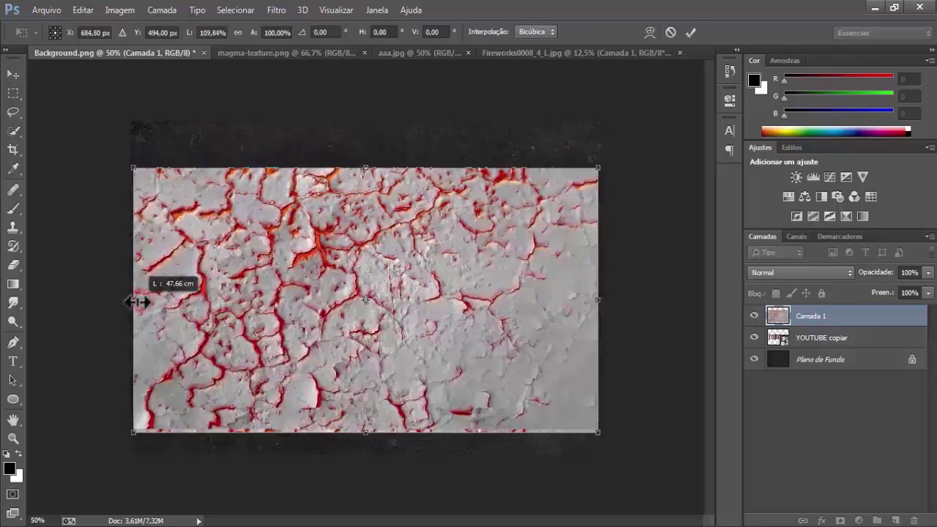
drag(314, 299, 308, 293)
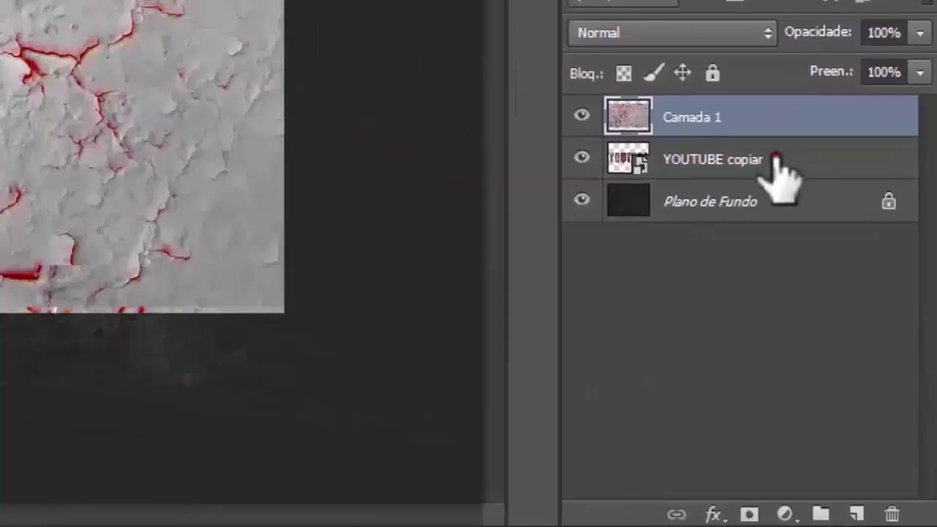
drag(776, 159, 770, 99)
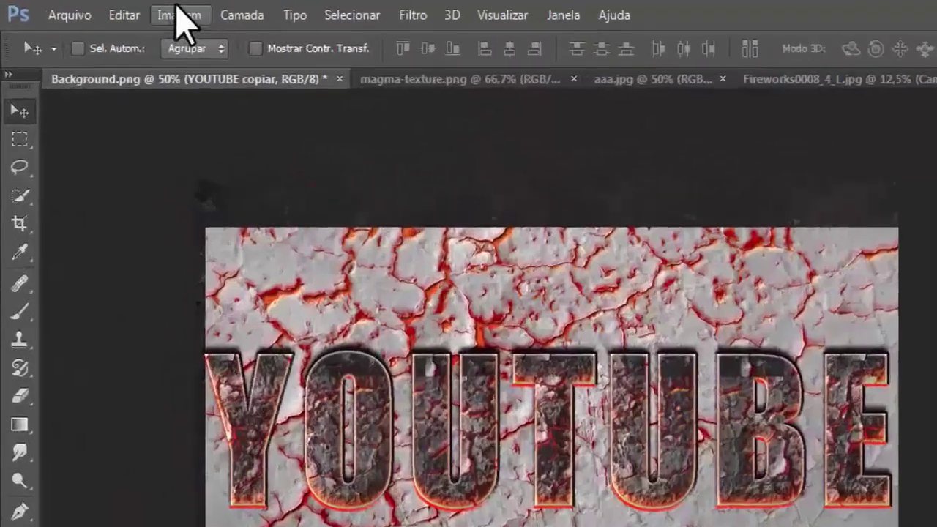
Apply a Mapa de degradê to Camada 1 with its left stop set to 4B4B4B.
click(120, 10)
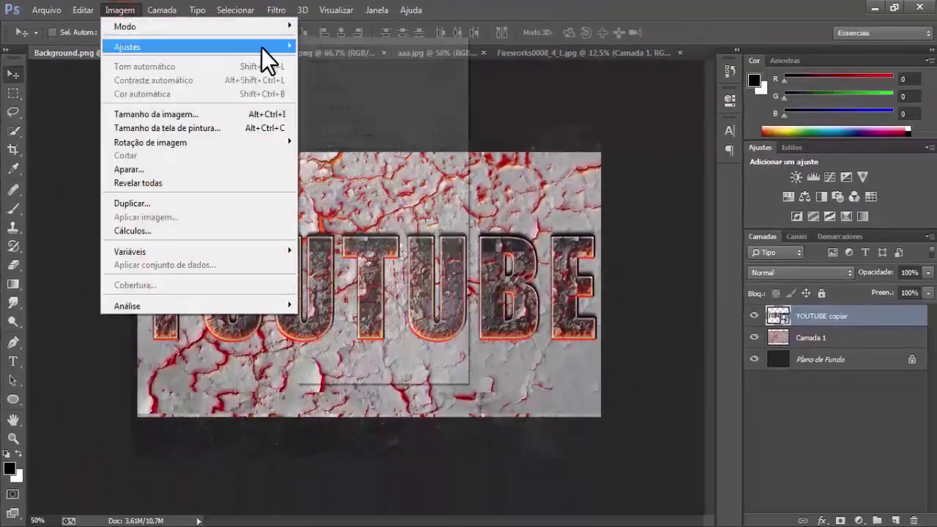
mouse_move(106, 34)
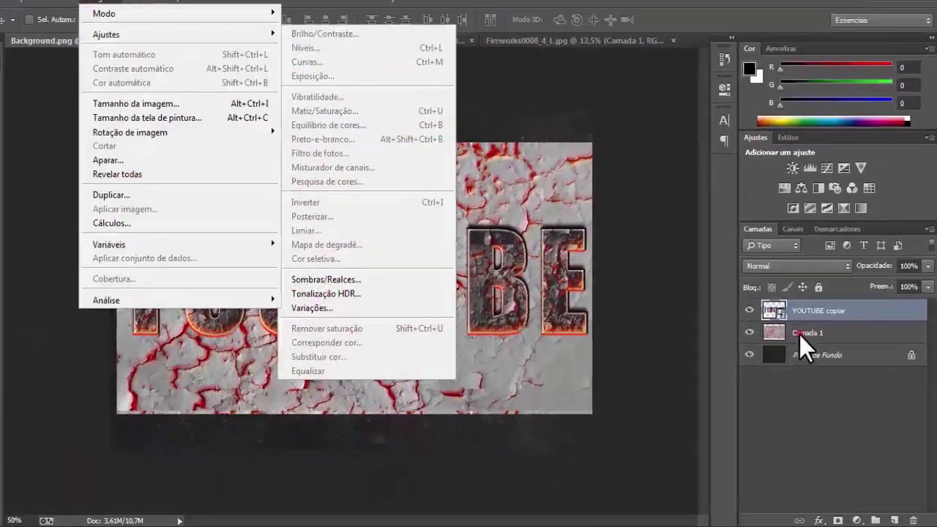
click(802, 339)
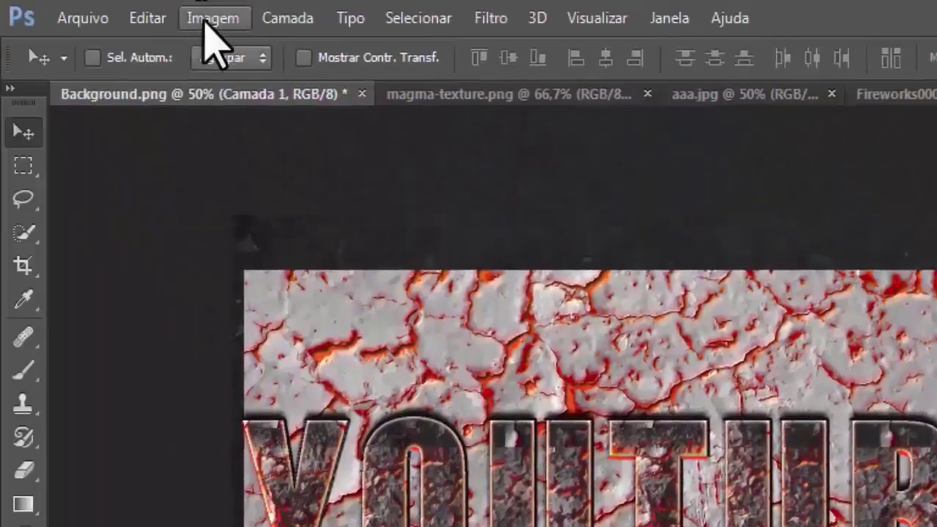
click(209, 19)
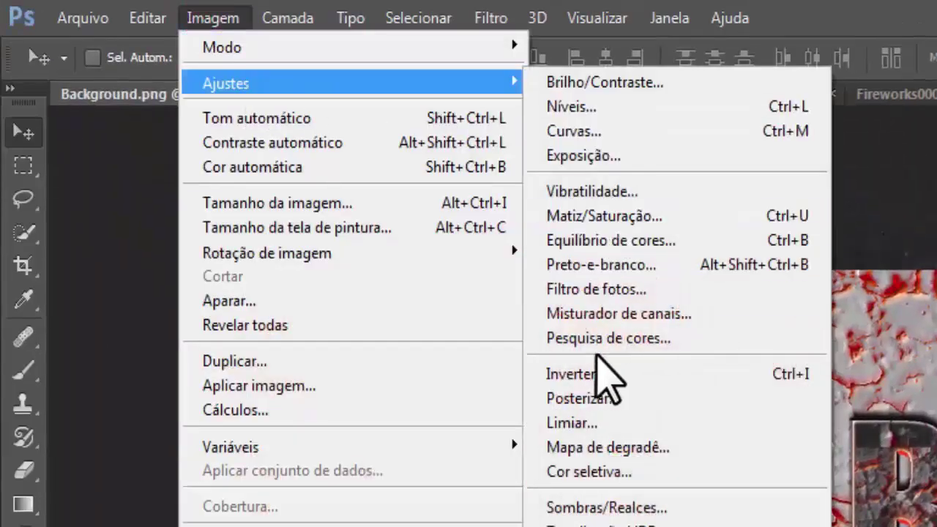
mouse_move(307, 73)
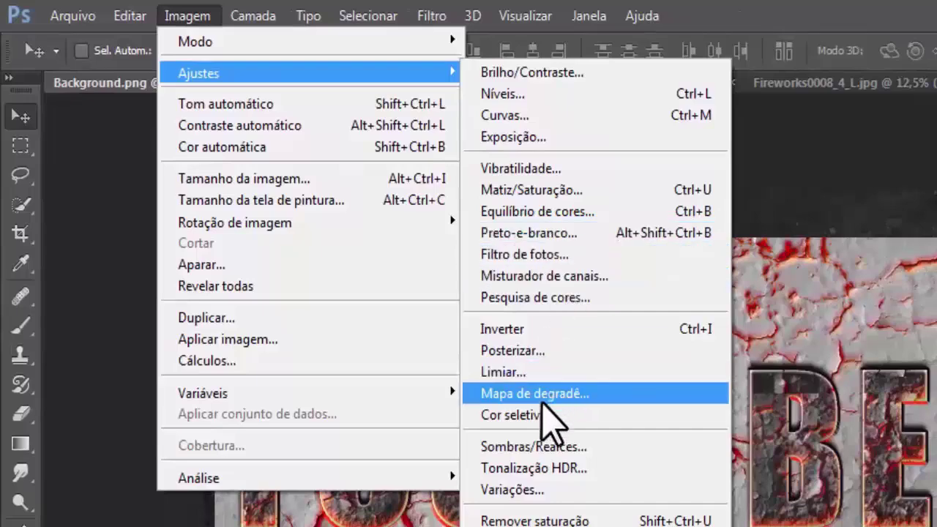
click(541, 396)
click(292, 208)
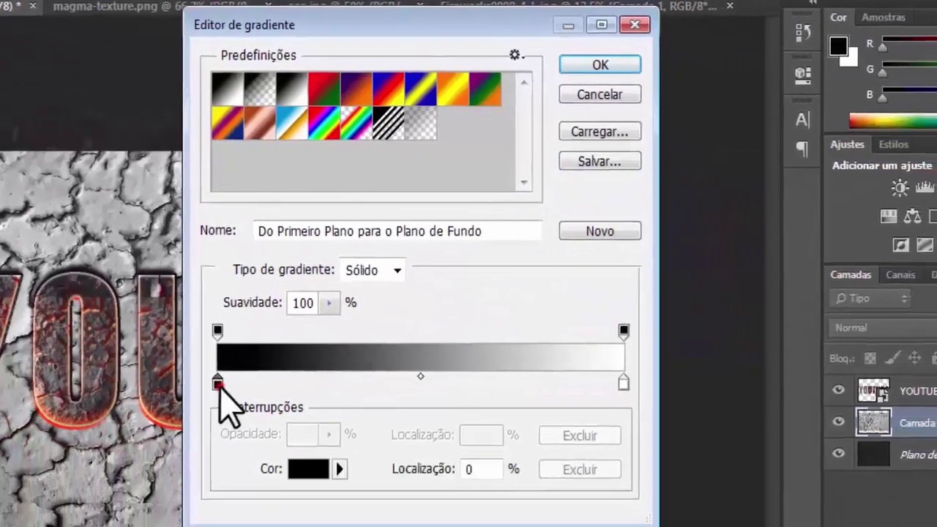
double_click(232, 408)
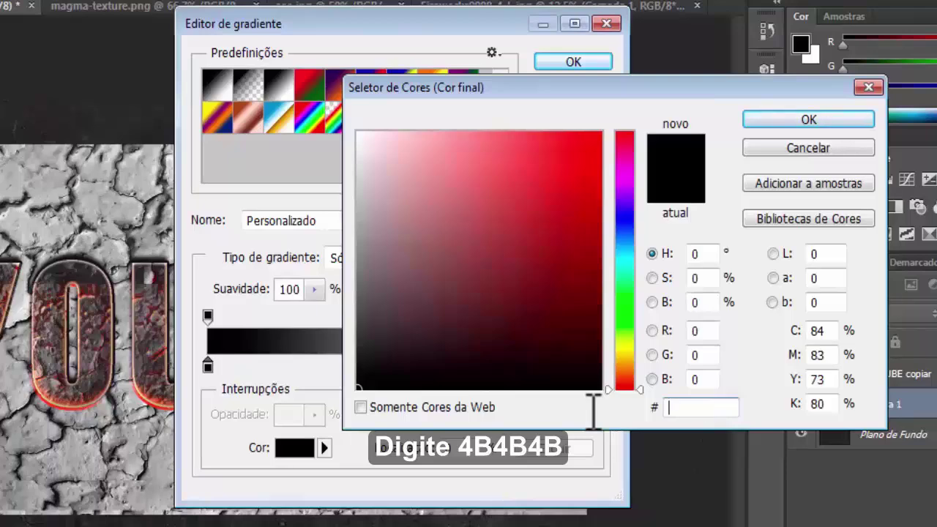
text(4B4B4B)
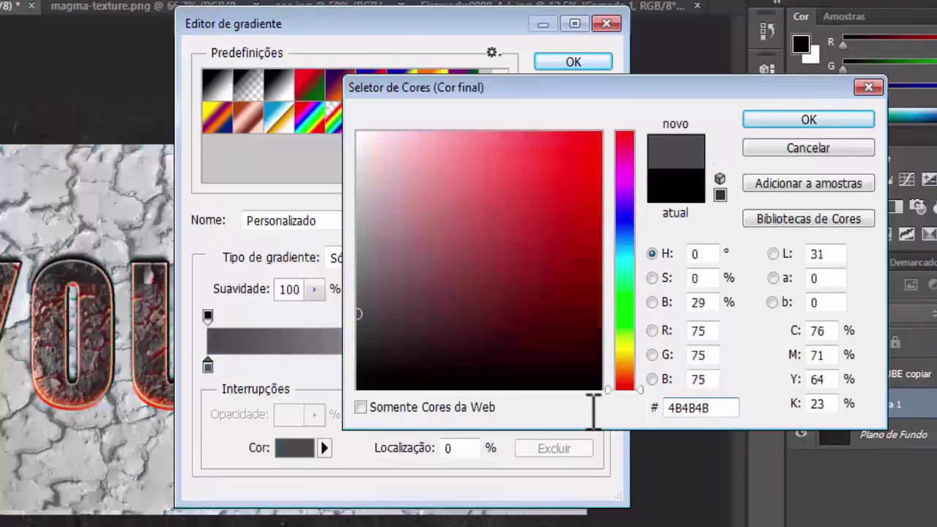
click(805, 117)
Set the gradient's right stop to 1A1A1A, tick Reverter and apply the map.
double_click(597, 367)
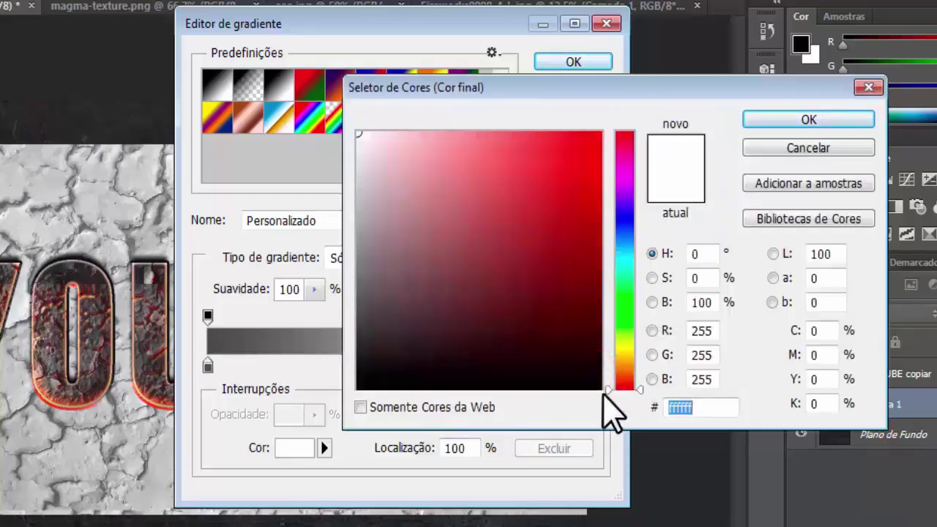
text(1A1A1A)
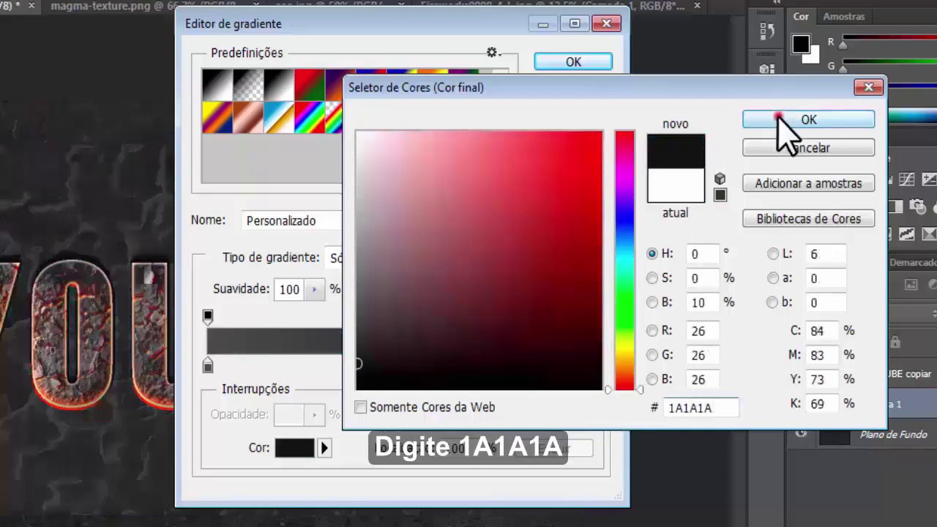
click(778, 118)
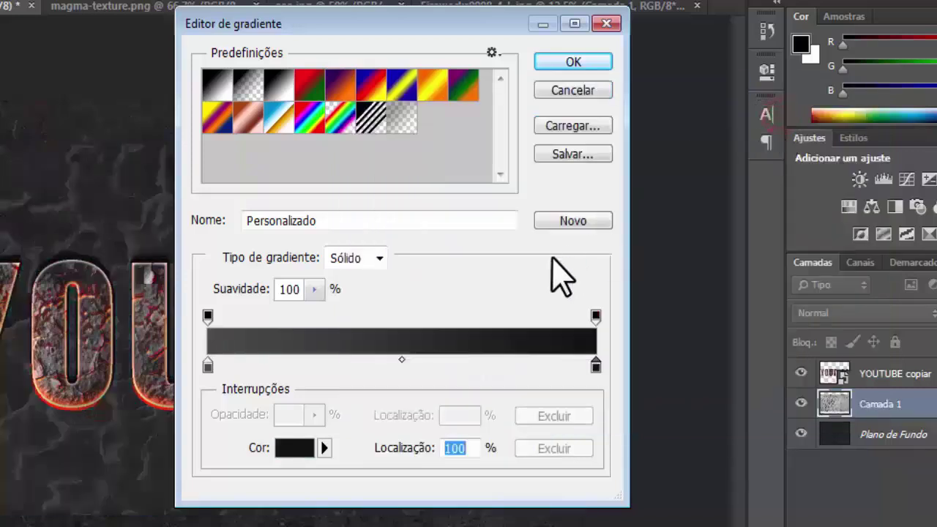
click(573, 64)
click(206, 272)
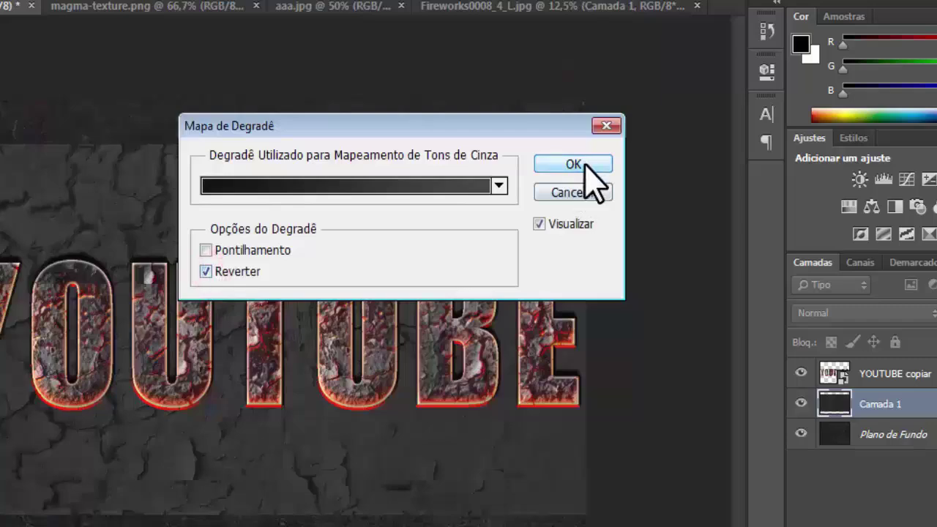
click(585, 164)
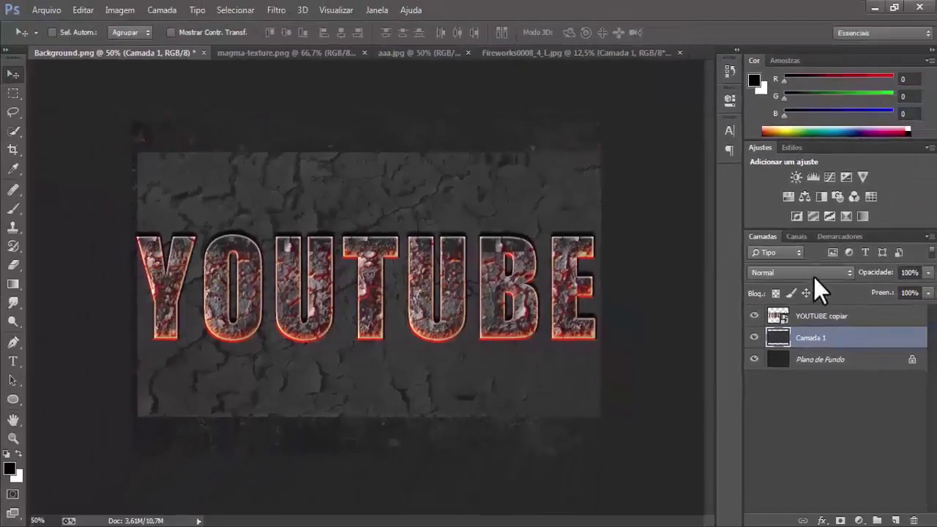
Set Camada 1 to Subexposição Linear (Adicionar) blend mode at 36% opacity.
click(813, 275)
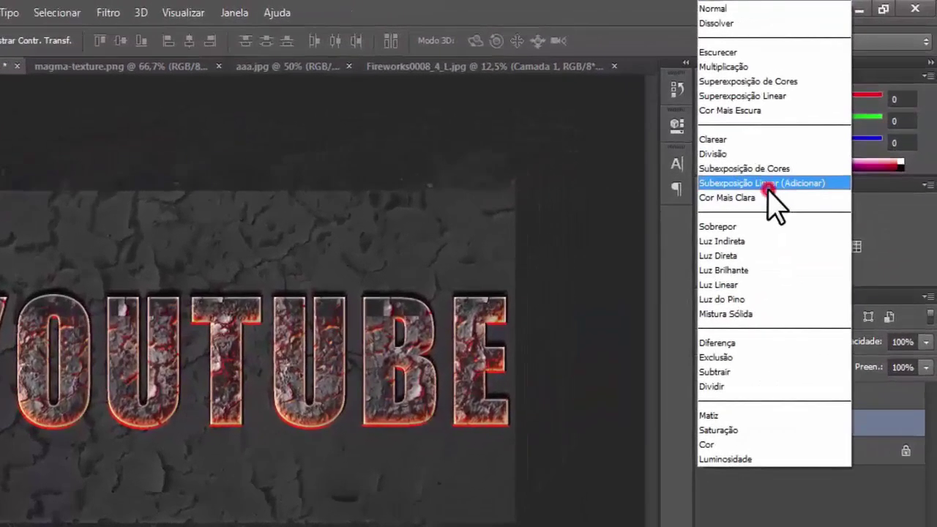
click(822, 150)
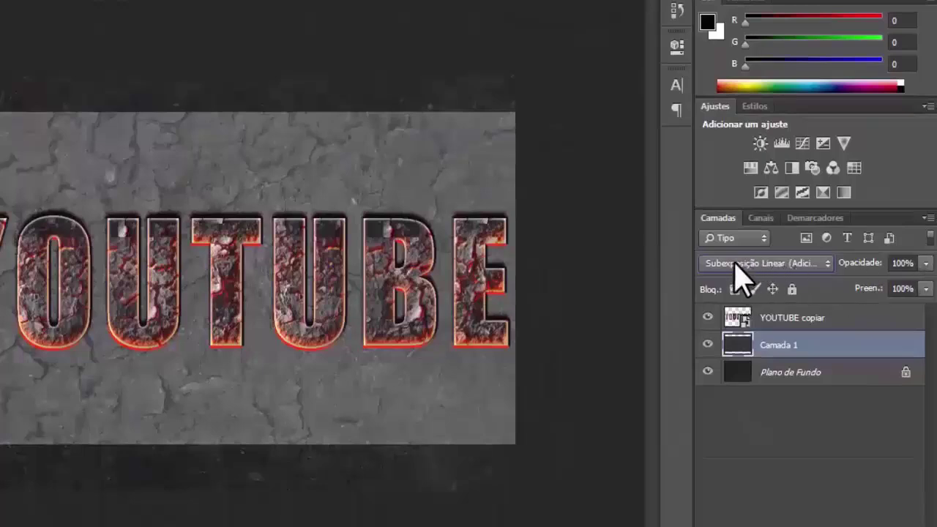
click(924, 265)
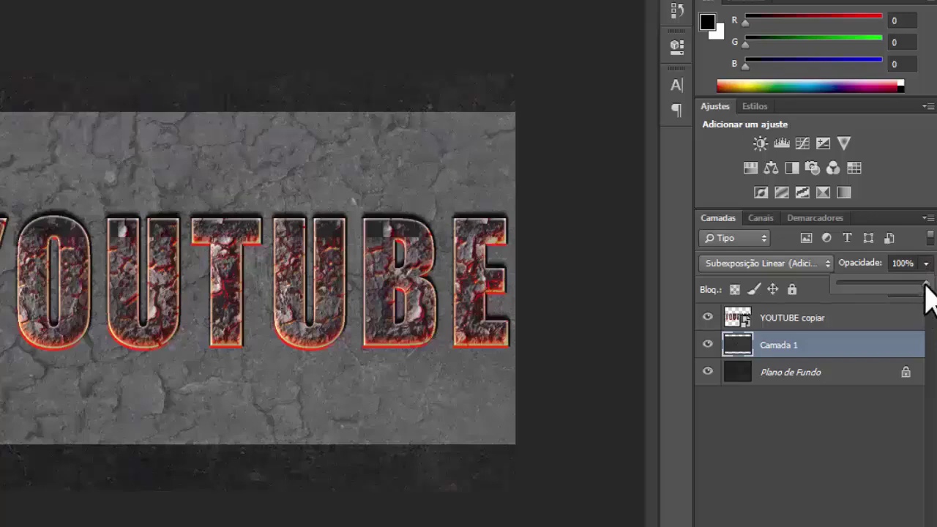
drag(925, 284, 867, 278)
drag(844, 196, 832, 198)
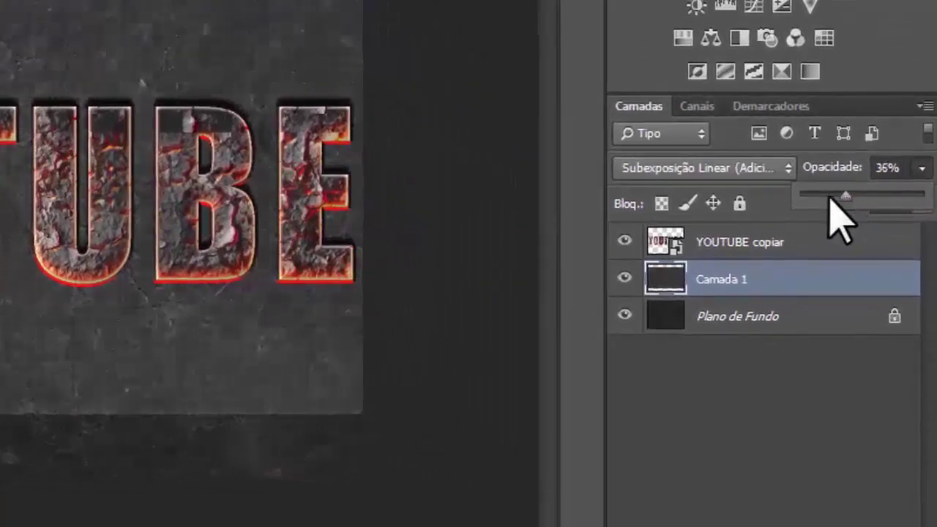
click(771, 199)
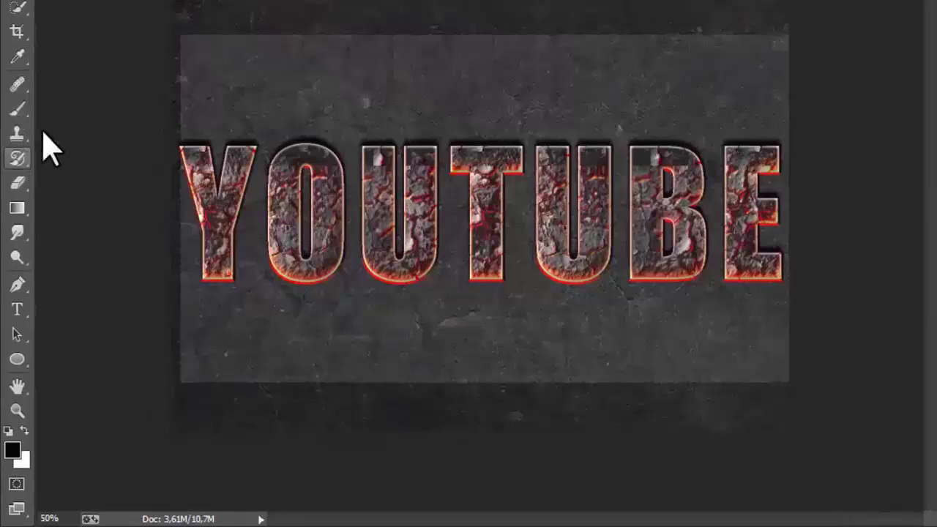
Erase Camada 1's hard edges with a 0%-hardness Eraser after zooming in.
click(18, 183)
click(91, 41)
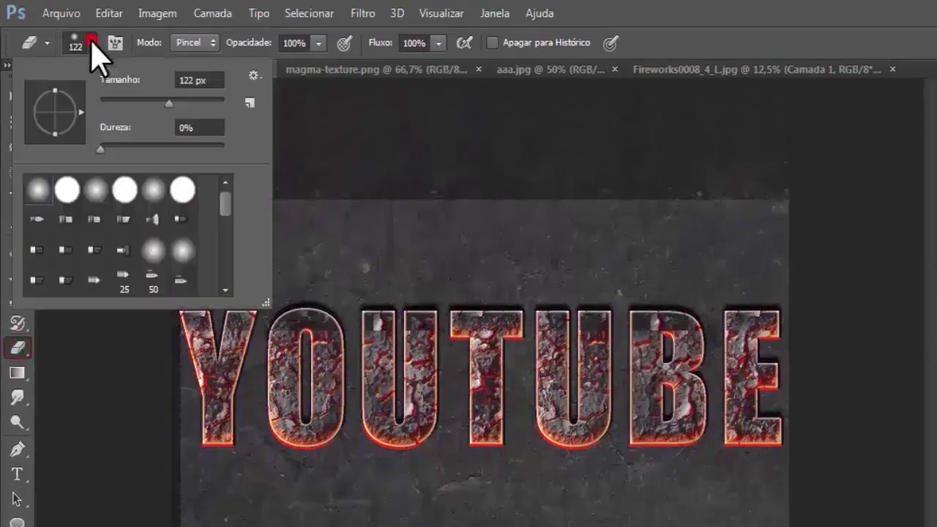
click(96, 143)
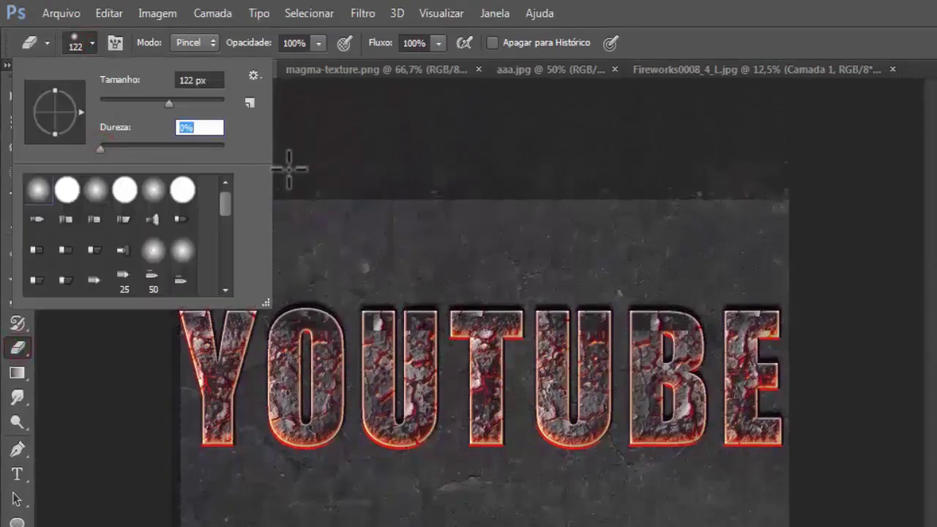
click(291, 209)
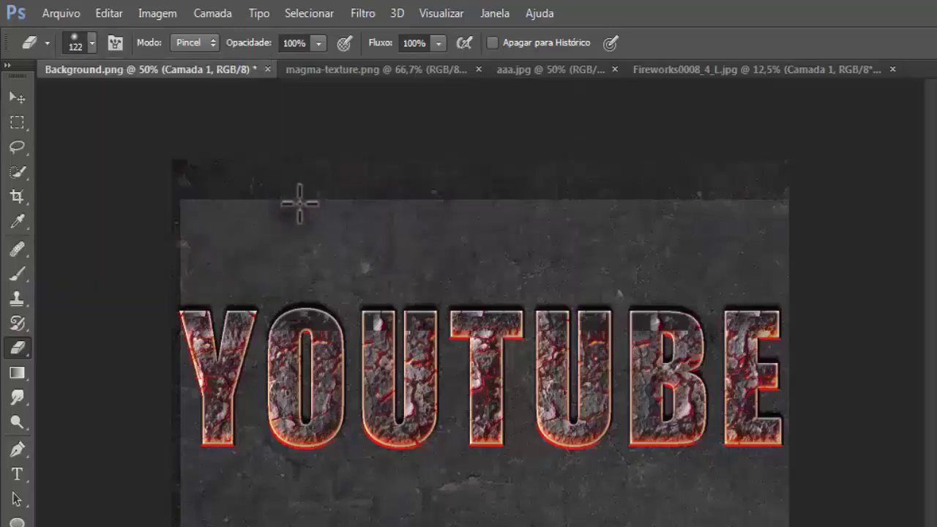
key(ctrl+plus)
key(Tab)
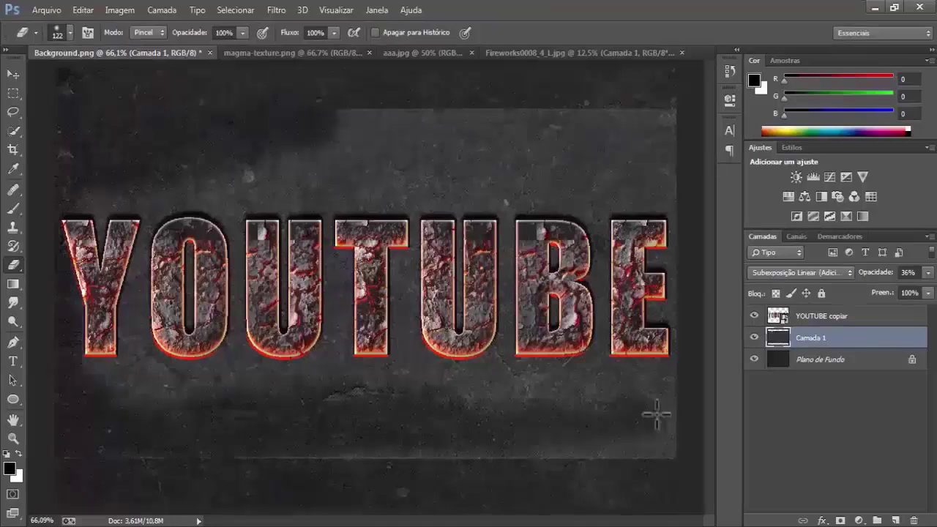
mouse_move(656, 415)
mouse_down()
mouse_move(664, 443)
mouse_move(493, 92)
mouse_move(490, 159)
mouse_move(423, 169)
mouse_up()
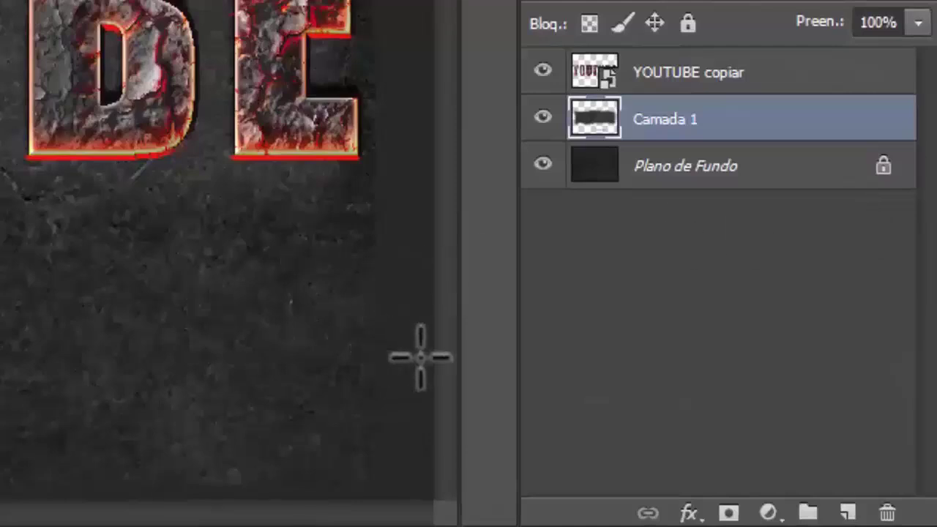
Create a new layer named SOMBRAS.
click(848, 513)
double_click(679, 120)
text(s)
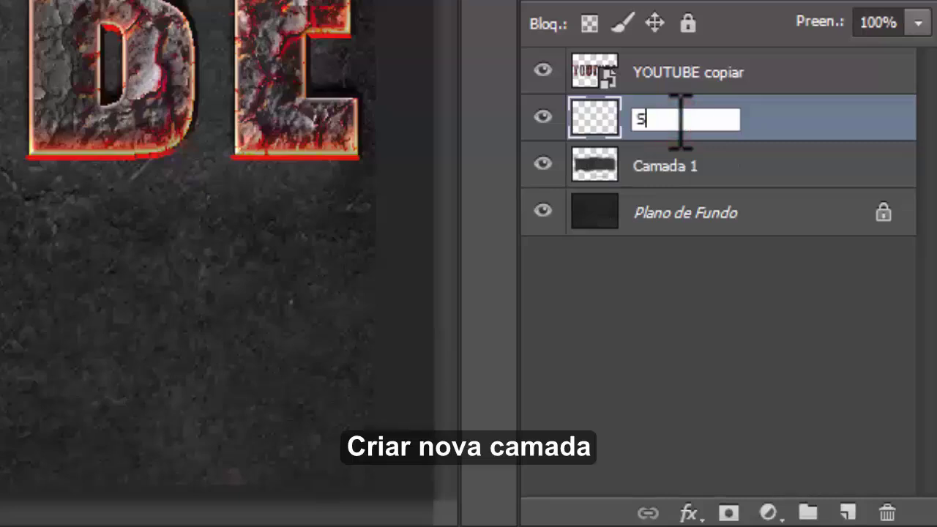
text(OMBRAS)
click(796, 117)
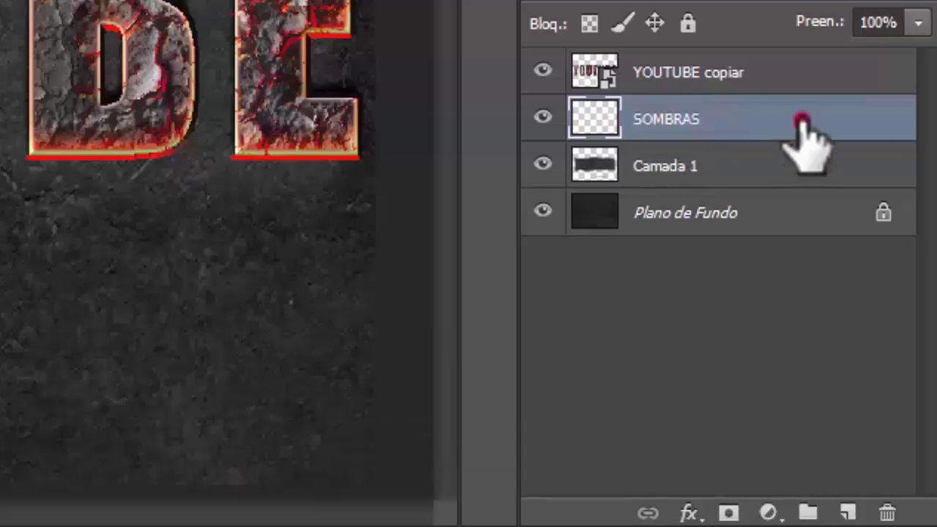
Duplicate SOMBRAS with Ctrl+J and set up a soft 27 px black brush.
click(747, 122)
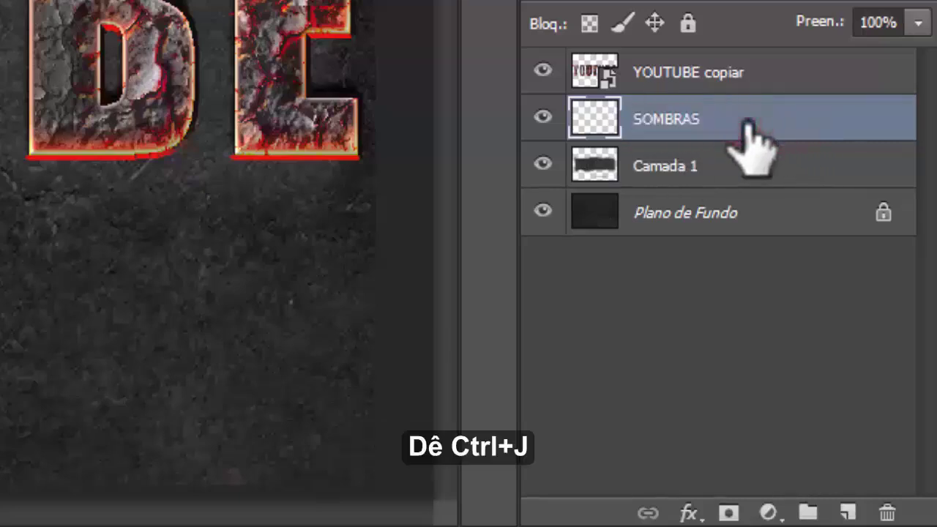
key(ctrl+j)
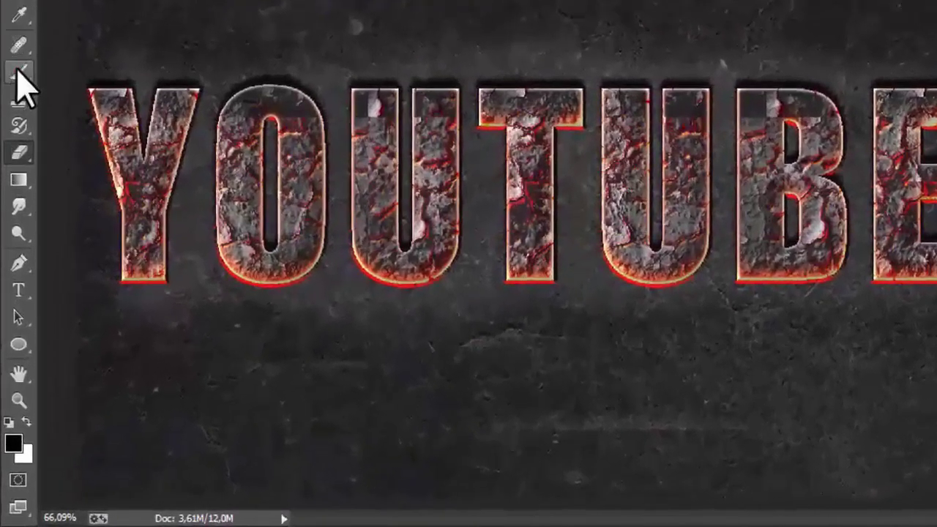
click(19, 71)
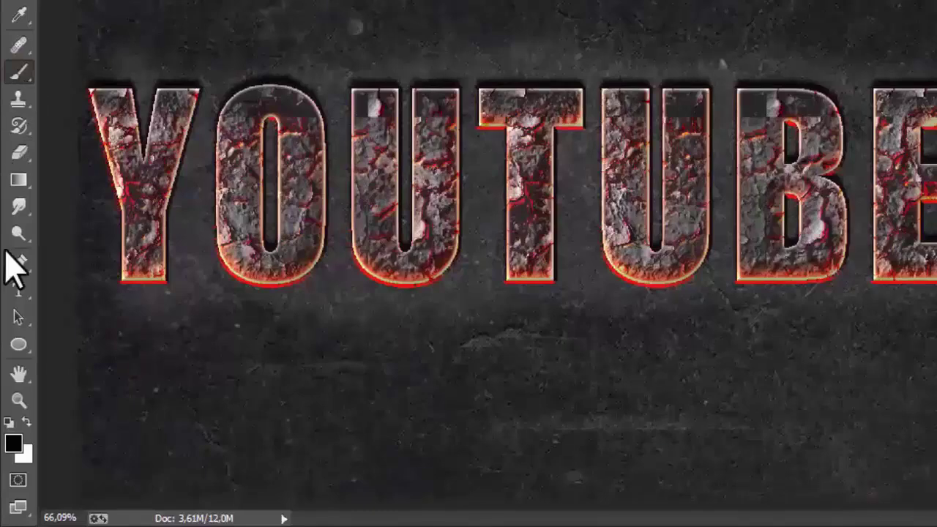
click(15, 443)
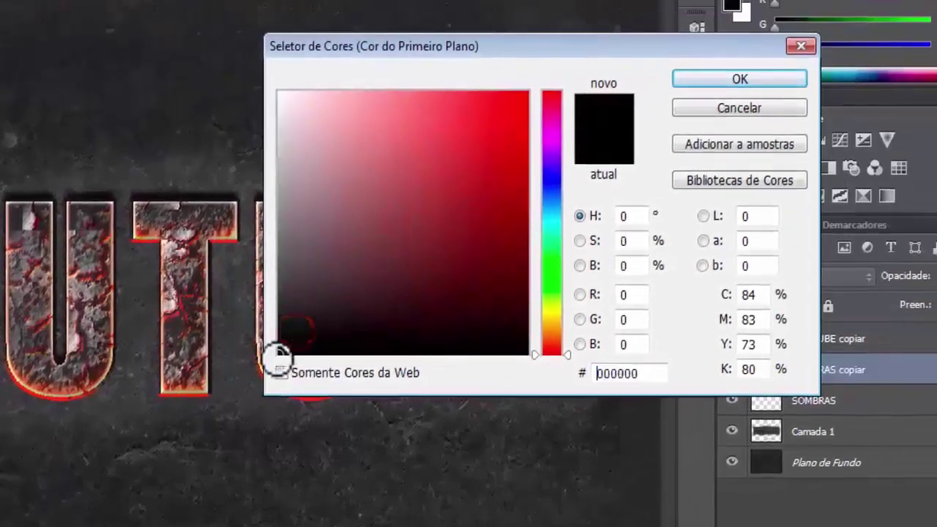
click(754, 78)
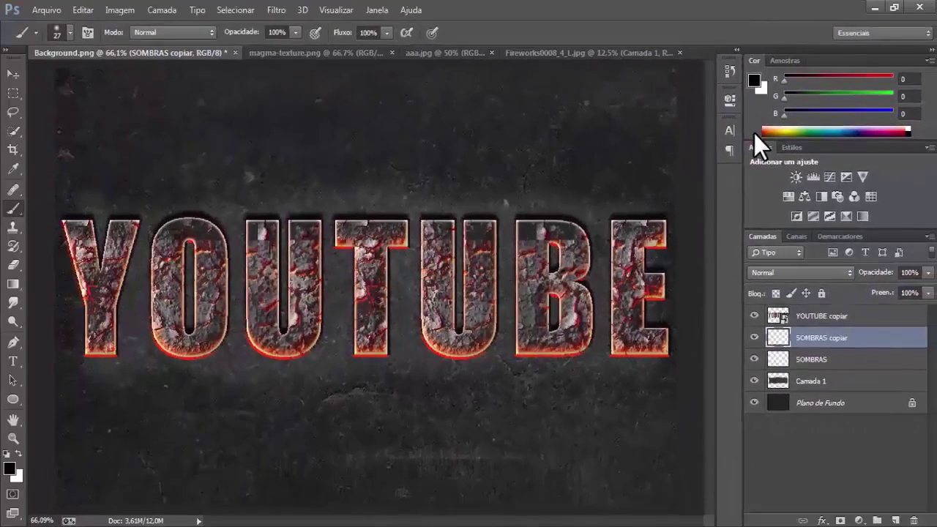
click(70, 32)
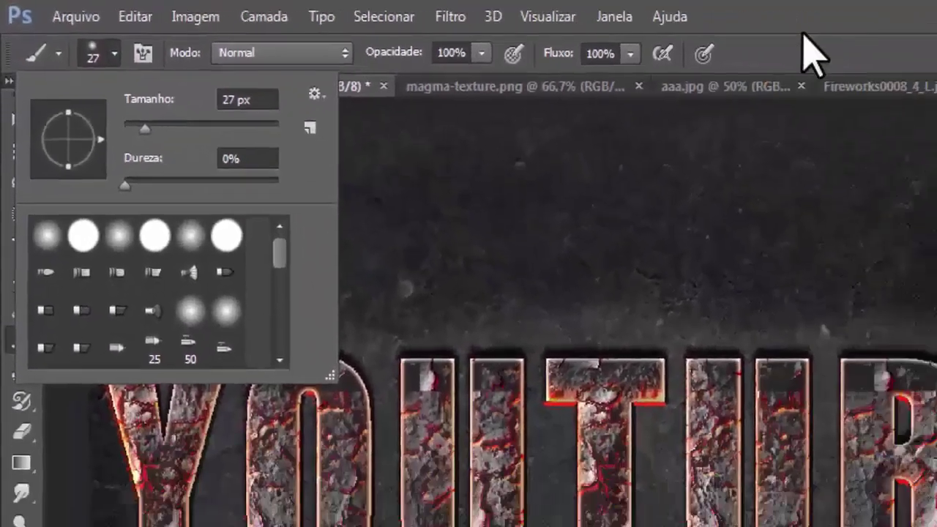
click(42, 221)
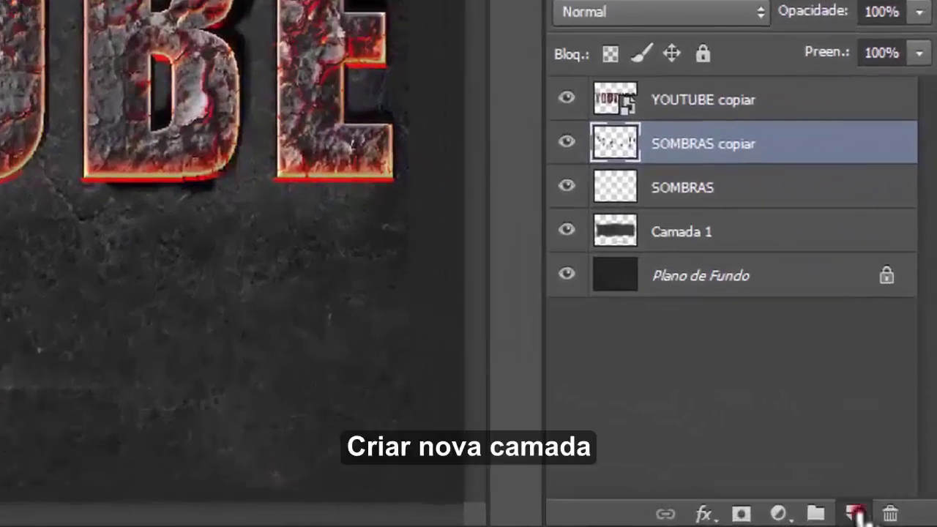
Add a new layer and set the brush's foreground colour to bright orange.
click(895, 520)
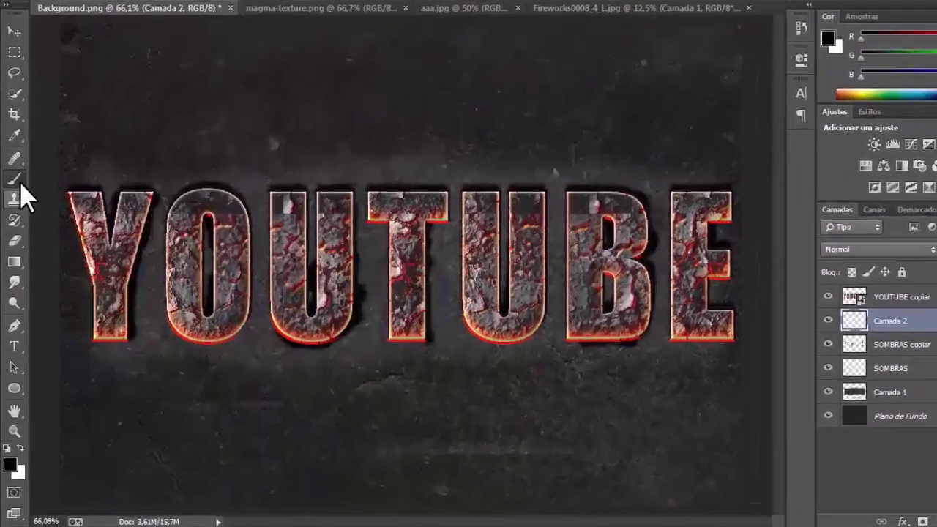
click(18, 81)
click(13, 453)
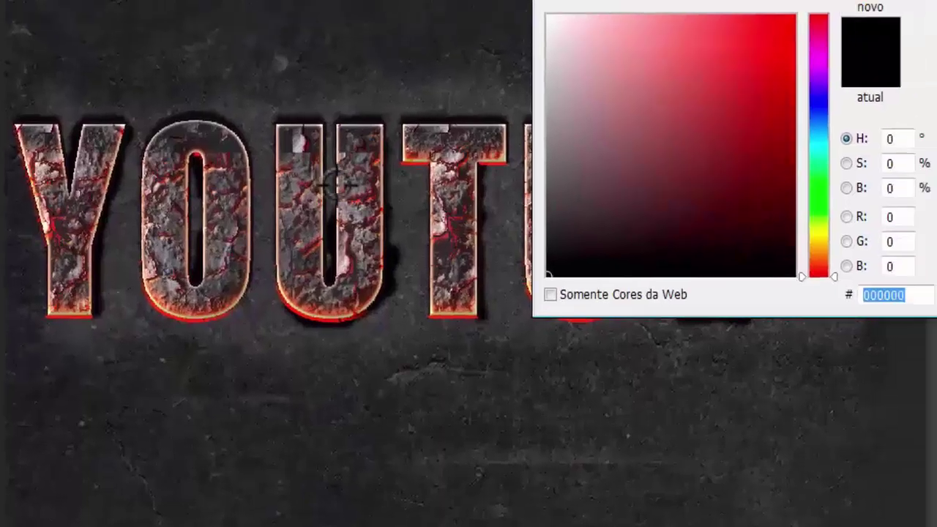
click(615, 327)
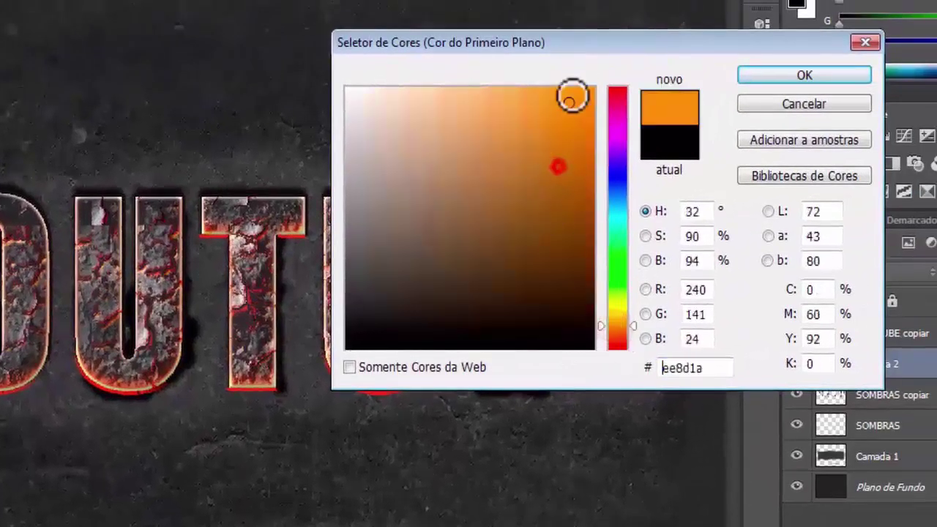
drag(570, 94, 610, 101)
click(809, 75)
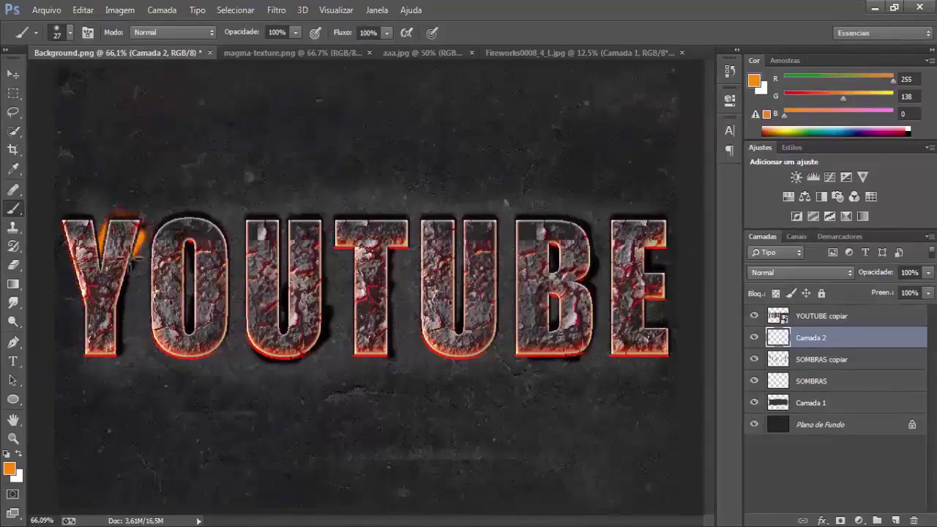
Paint orange glow strokes along the edges of the O, U and B letters.
drag(189, 238, 189, 275)
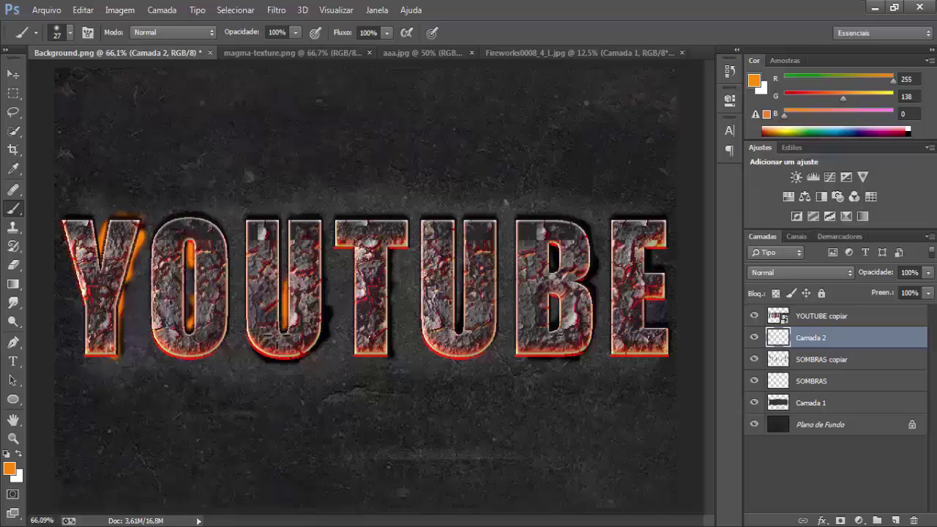
drag(265, 359, 331, 282)
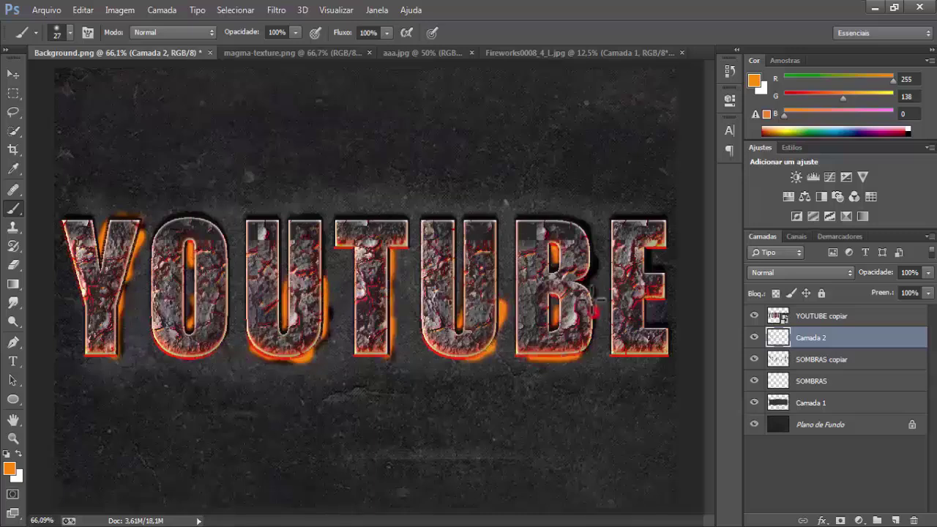
drag(593, 297, 589, 245)
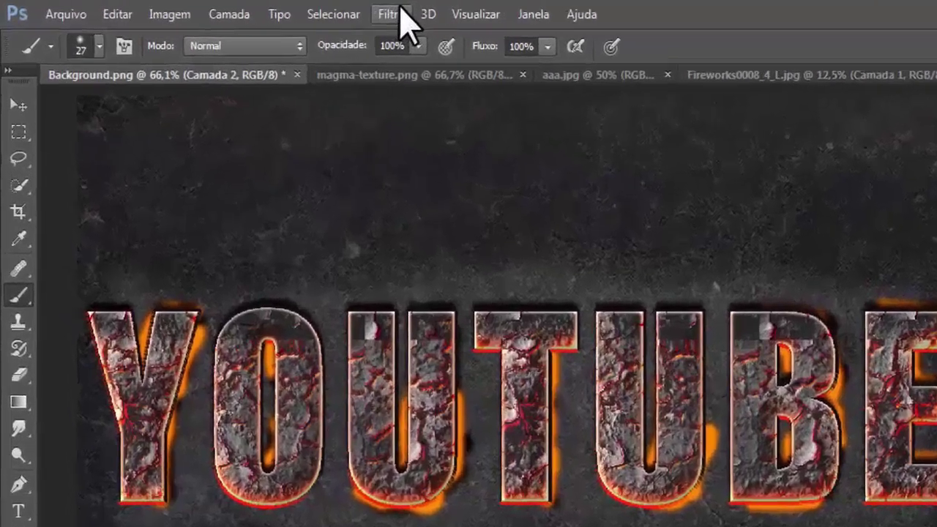
Apply a 23,7 px Gaussian blur to the orange glow layer.
click(276, 10)
mouse_move(439, 274)
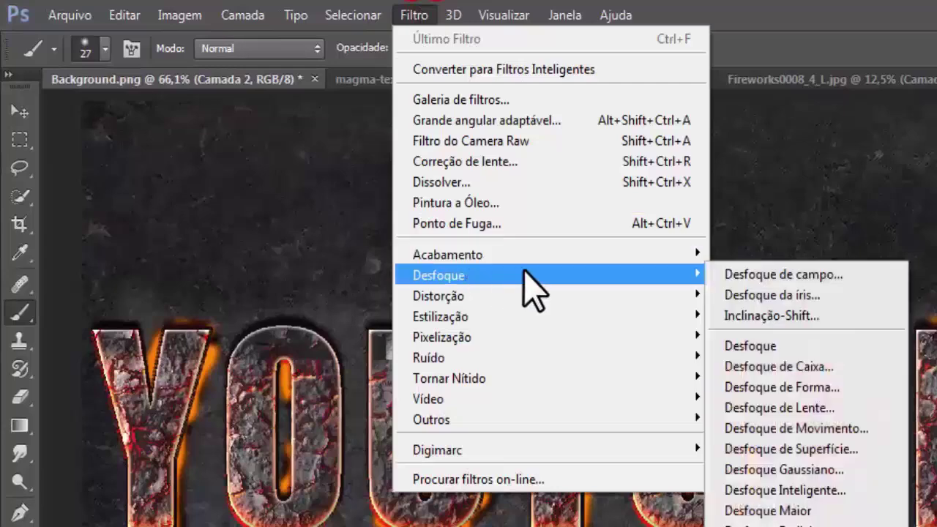
click(773, 469)
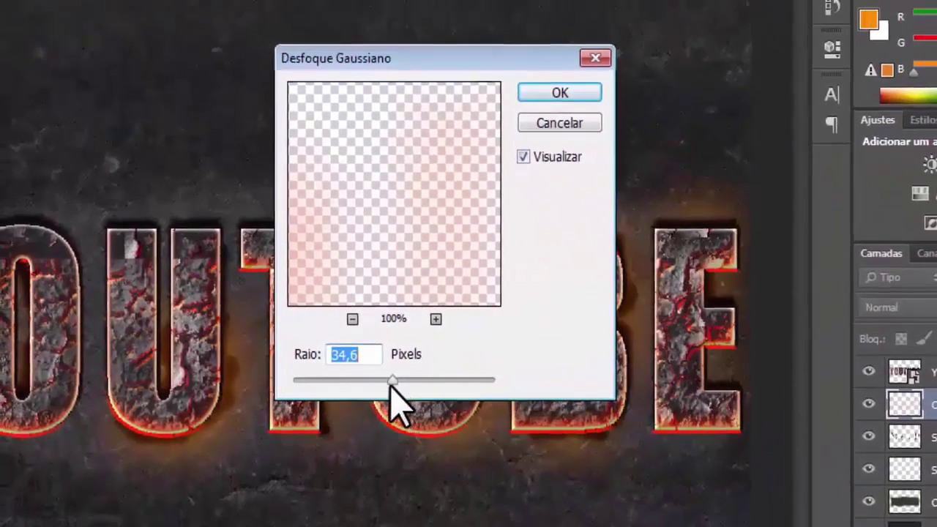
mouse_move(392, 381)
mouse_down()
mouse_move(339, 382)
mouse_move(388, 382)
mouse_up()
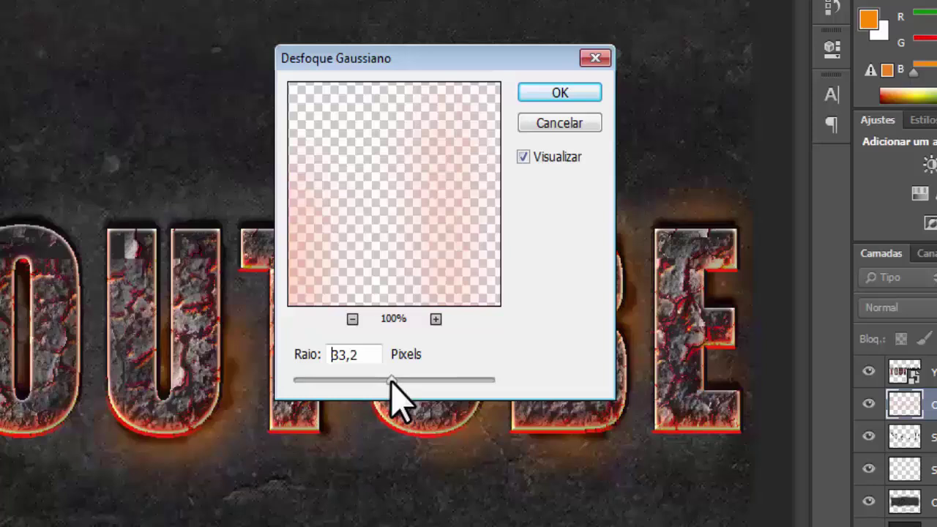
drag(392, 382, 374, 381)
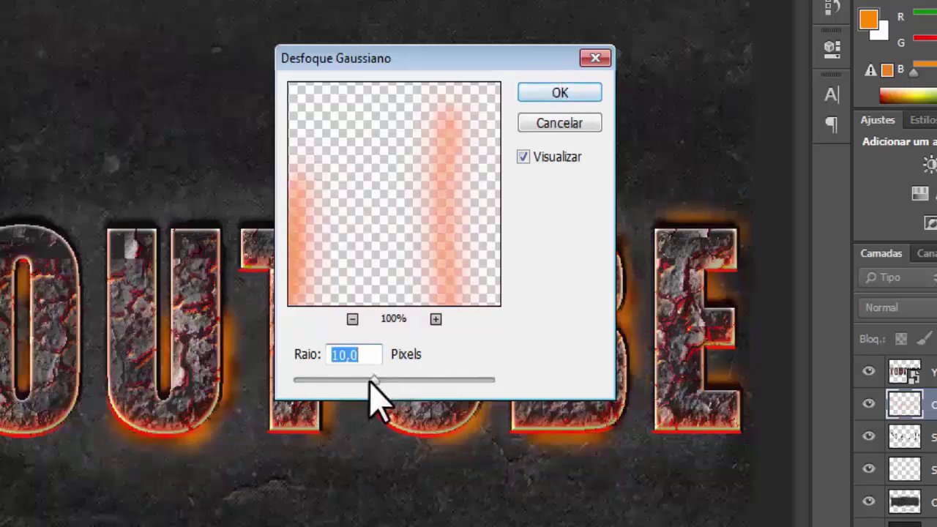
drag(371, 380, 385, 380)
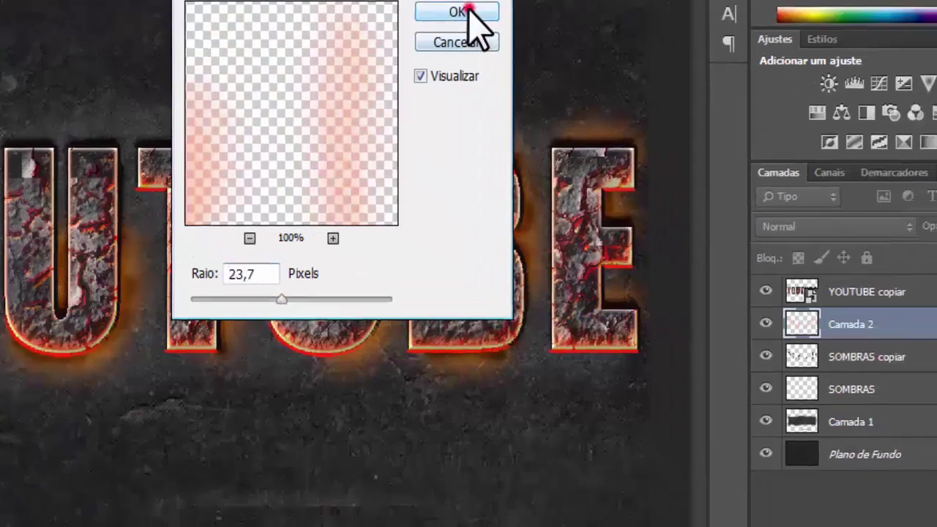
click(559, 92)
Blend the glow as Subexposição Linear (Adicionar) at 45% opacity, then duplicate the YOUTUBE copiar layer.
click(893, 308)
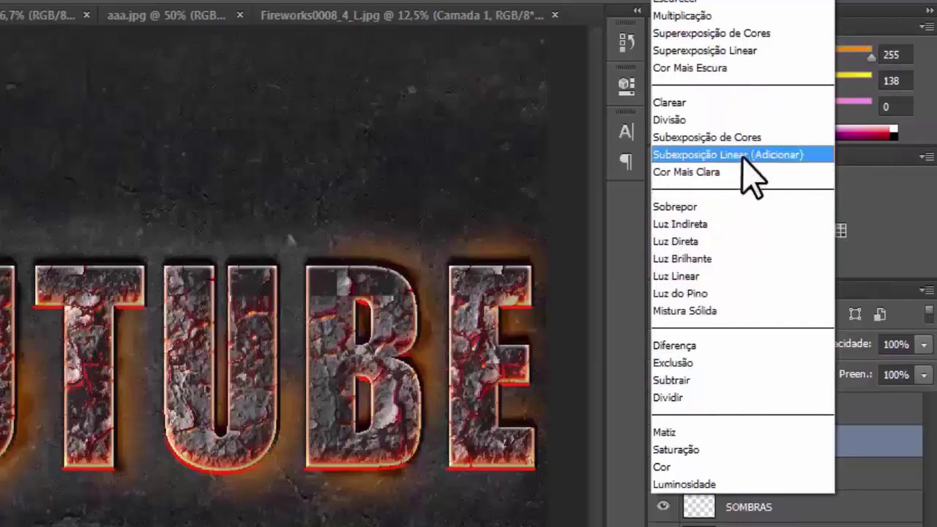
click(742, 154)
click(923, 344)
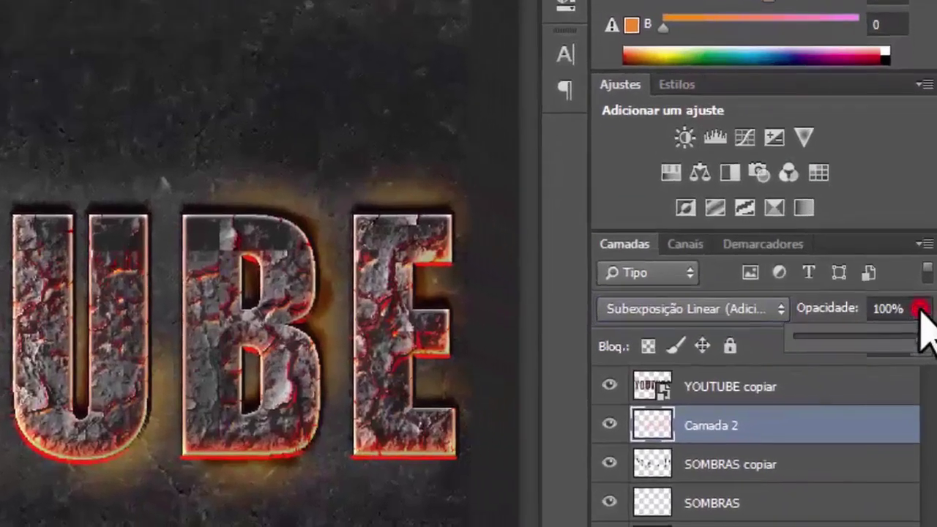
mouse_move(920, 314)
mouse_down()
mouse_move(872, 336)
mouse_move(839, 322)
mouse_up()
click(747, 323)
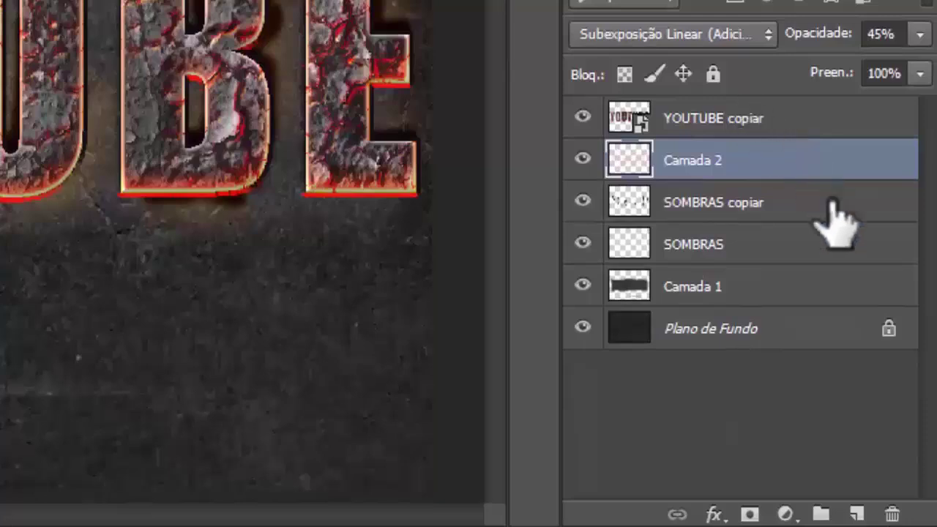
click(768, 121)
key(ctrl+j)
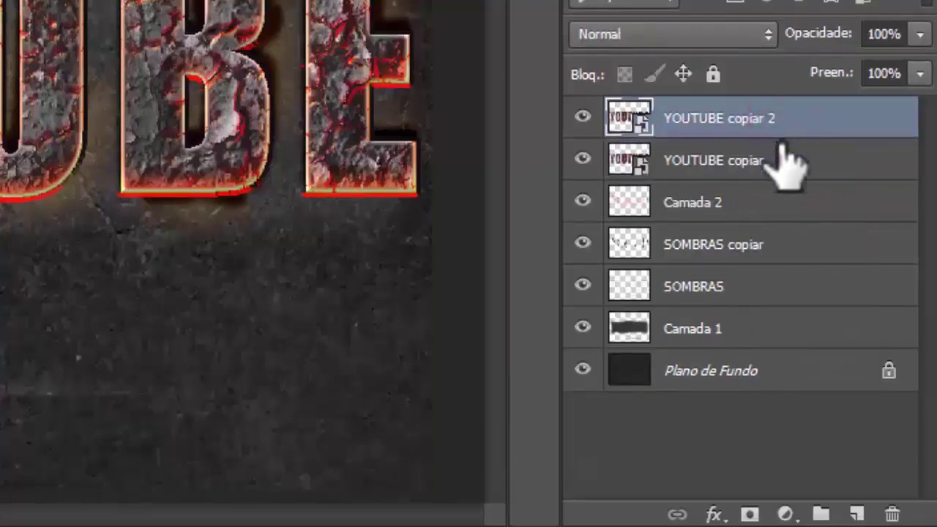
Rasterize YOUTUBE copiar 2 and smudge the letters' bottom edges, such as the E, into flame wisps.
right_click(692, 125)
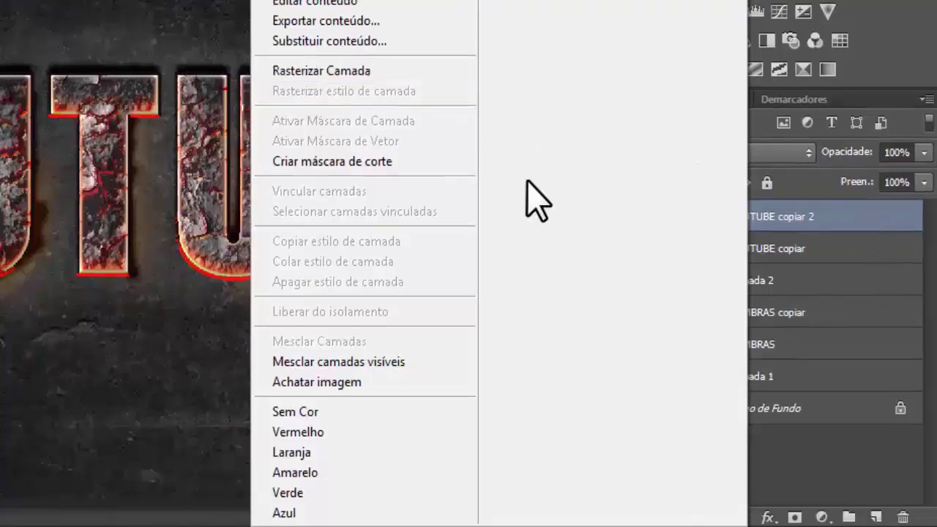
click(355, 74)
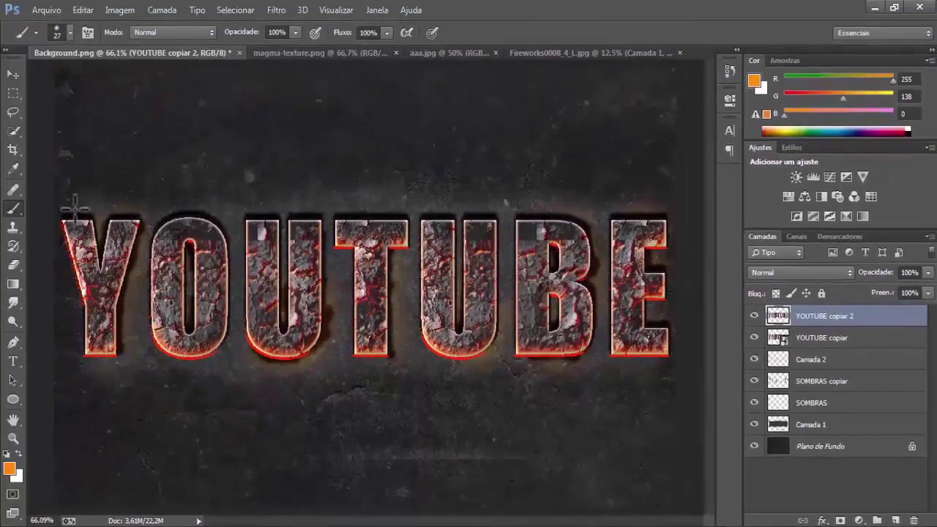
right_click(10, 304)
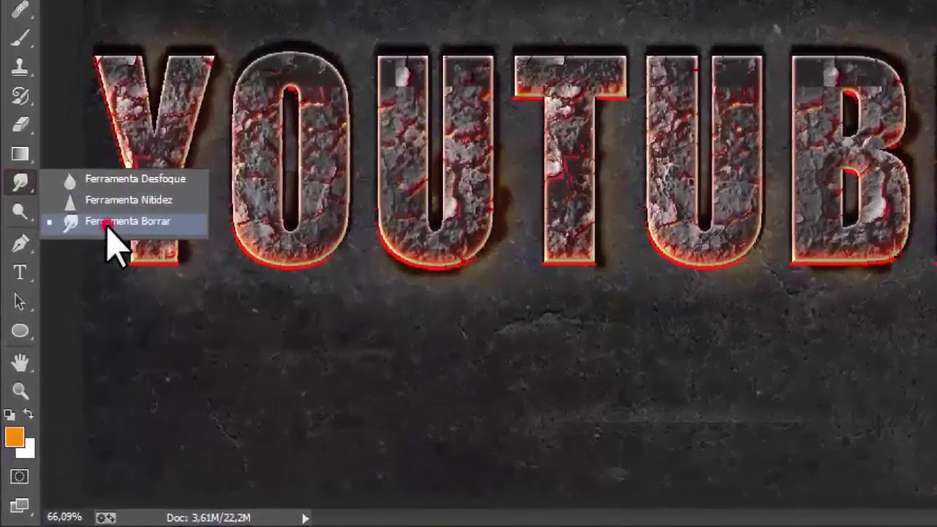
click(107, 227)
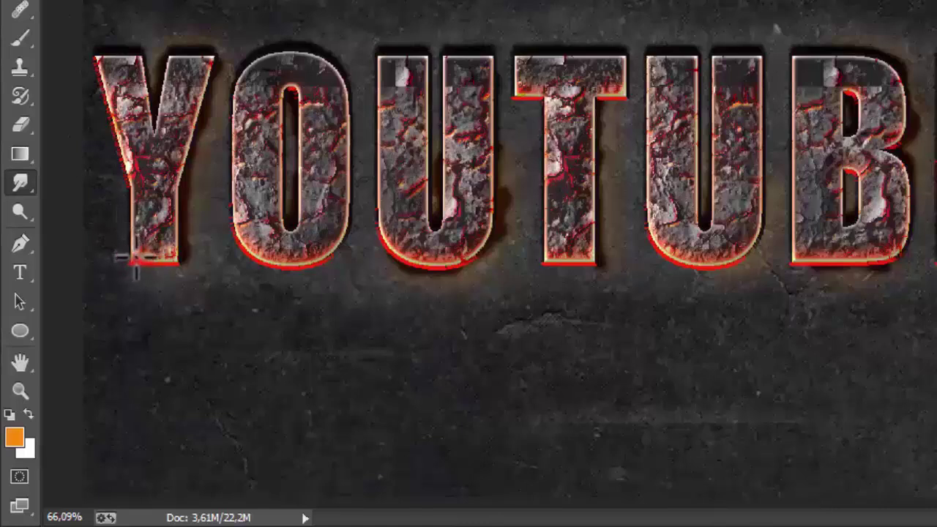
drag(135, 257, 176, 249)
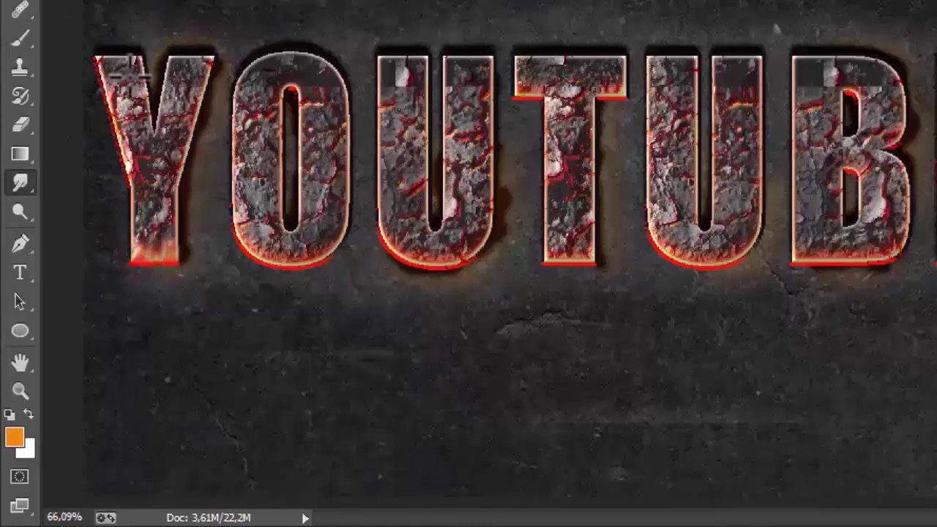
key(ctrl+z)
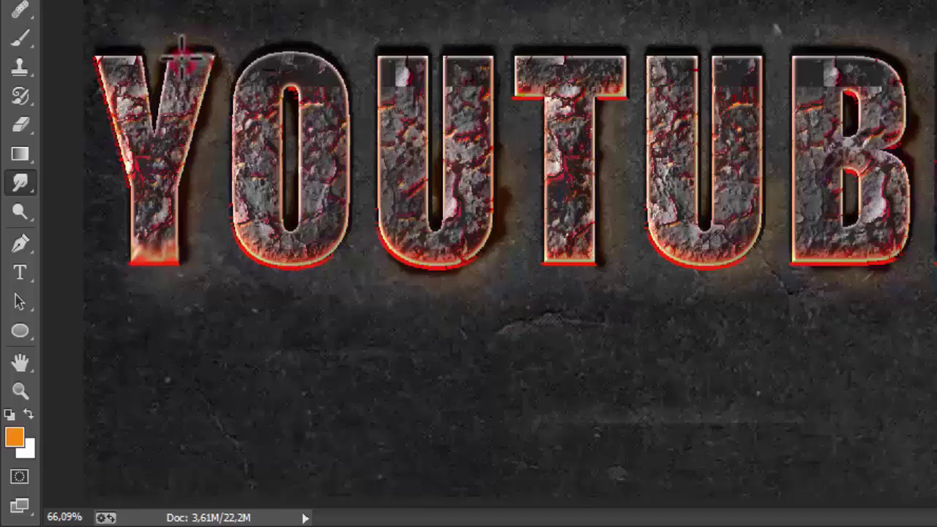
drag(182, 59, 119, 62)
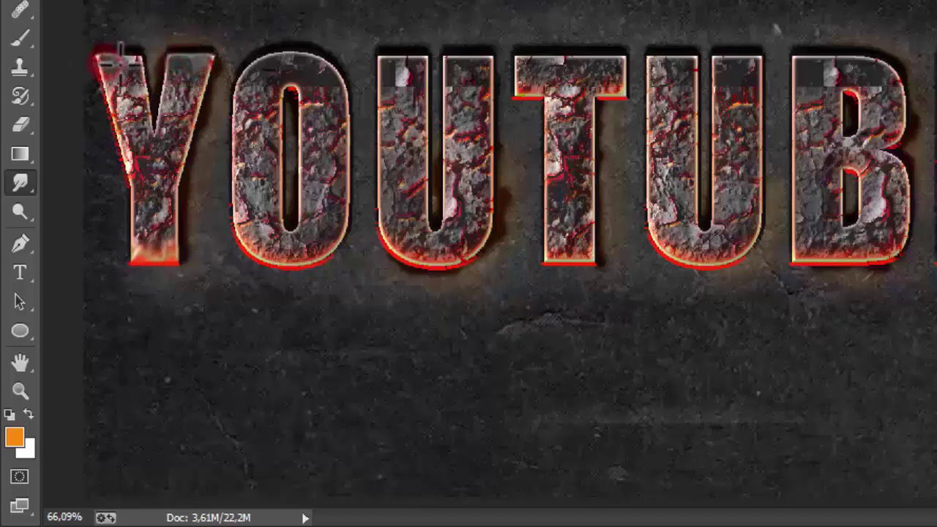
key(ctrl+z)
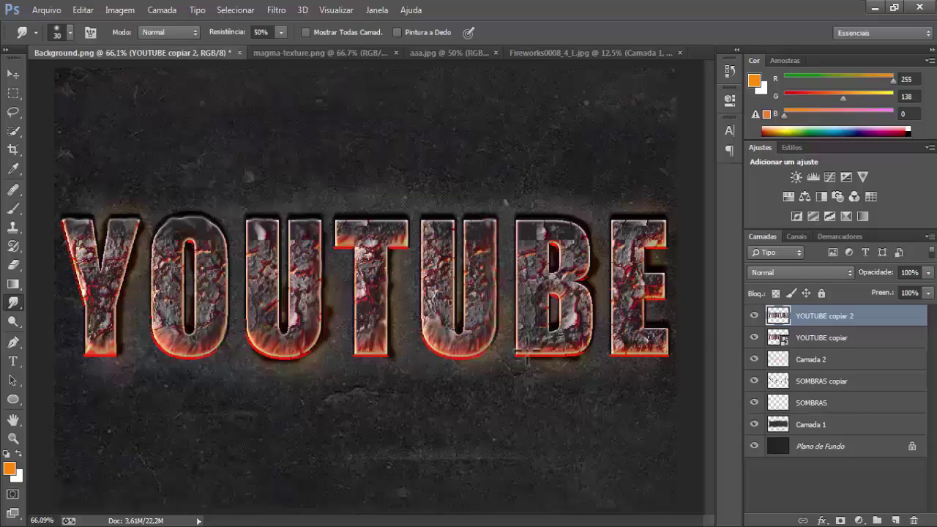
drag(547, 346, 620, 359)
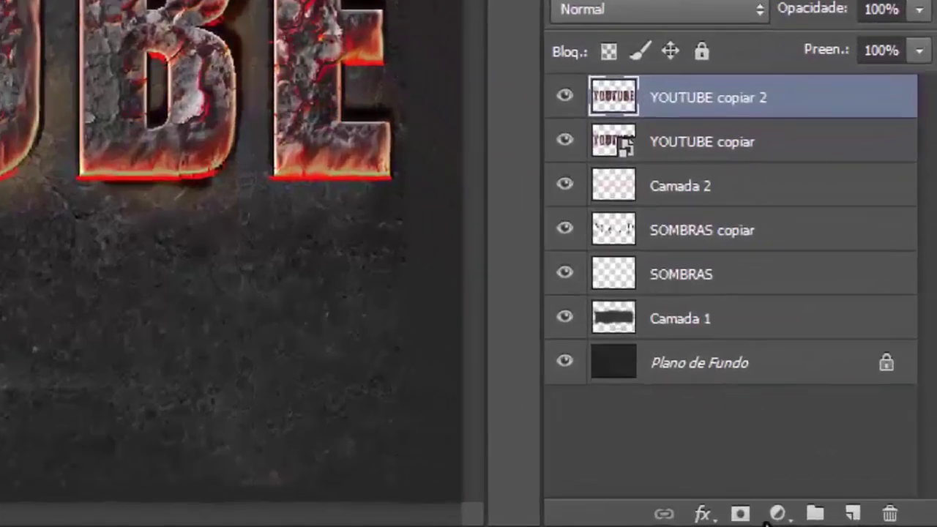
Add a Curves adjustment layer with a first curve point at Input 60, Output 50.
click(858, 521)
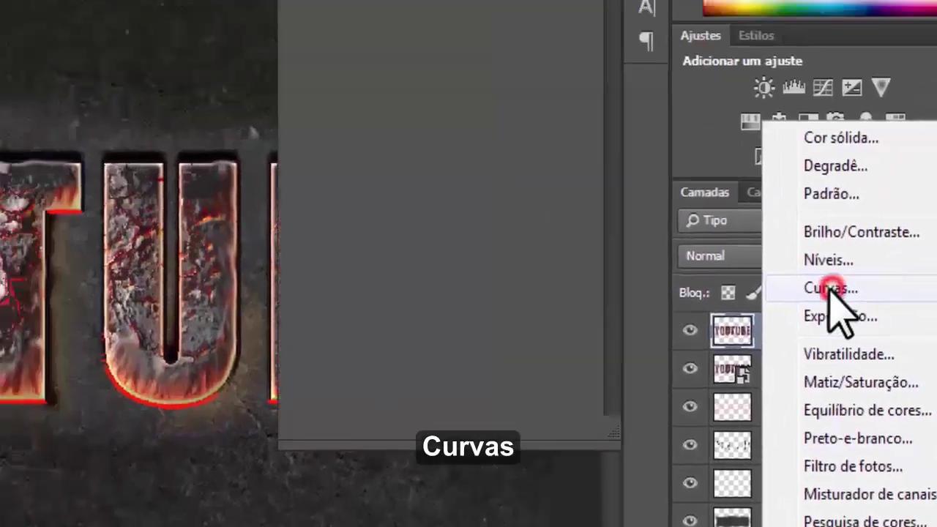
click(726, 46)
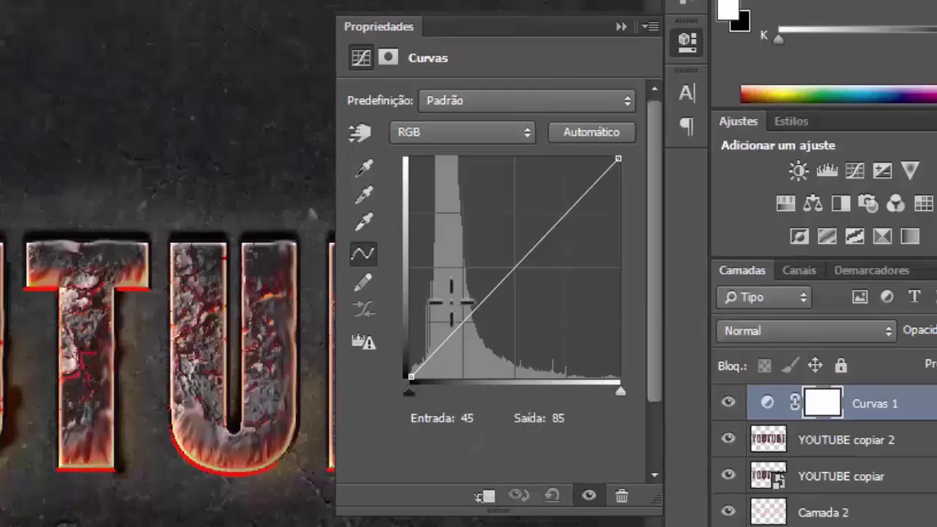
click(458, 328)
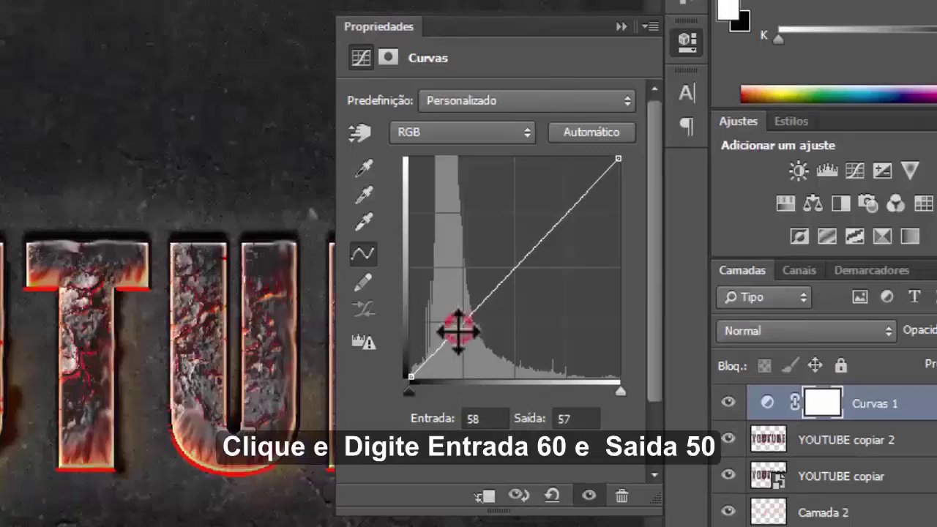
click(483, 418)
text(60)
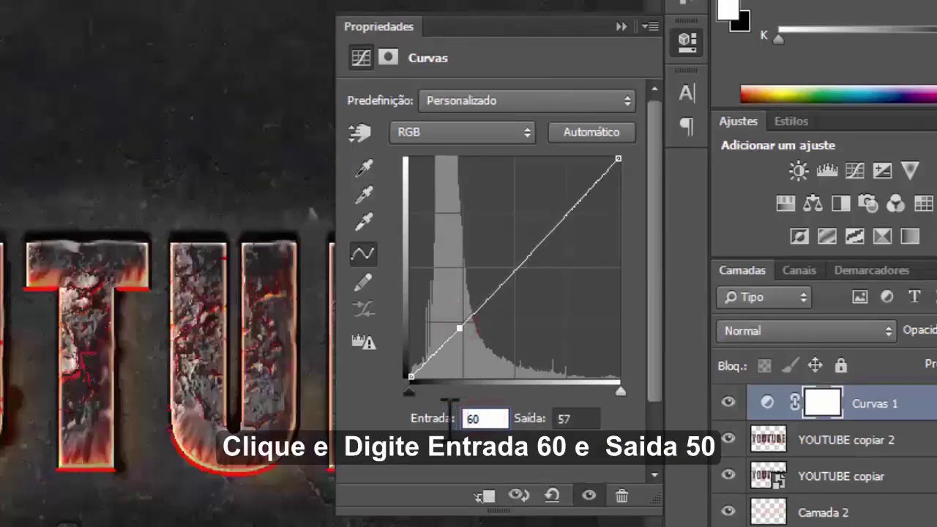
click(567, 418)
text(50)
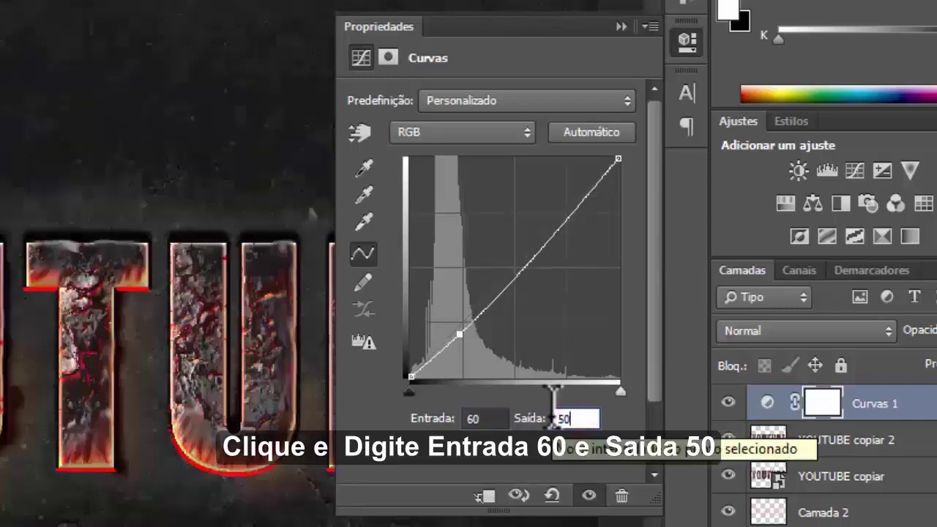
Add a second, lower curve point at Input 37, Output 28.
click(437, 352)
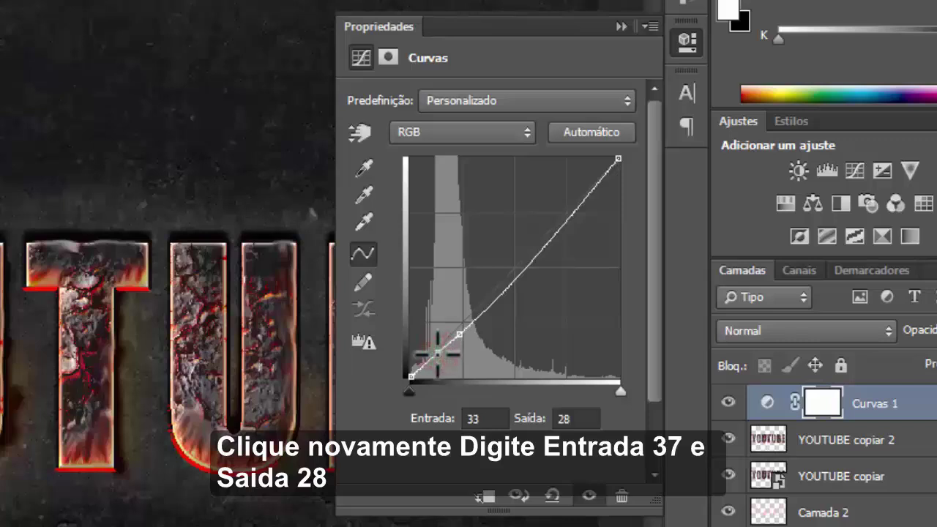
click(482, 419)
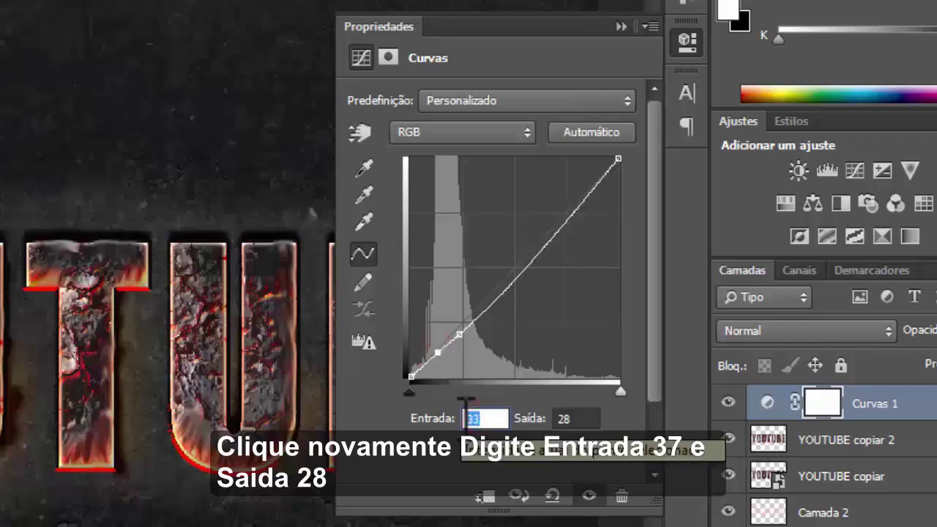
text(37)
click(578, 419)
double_click(578, 418)
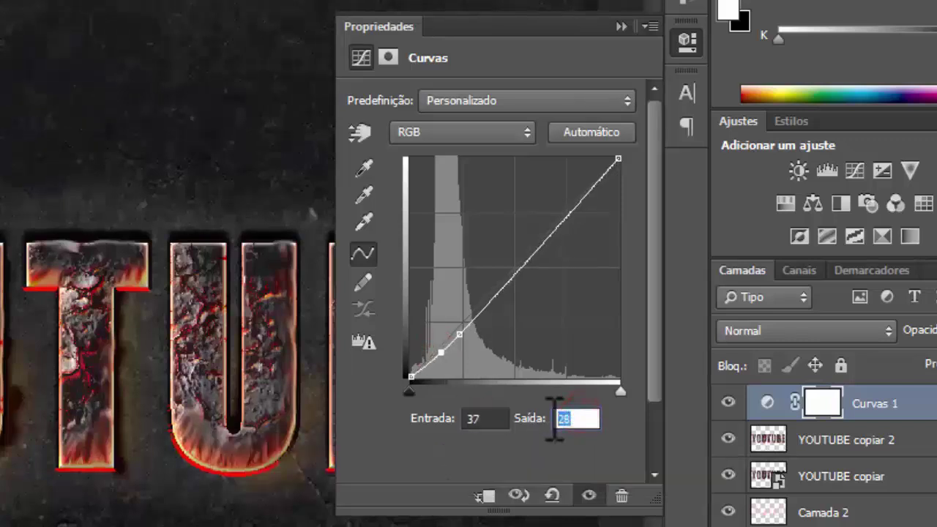
text(28)
click(386, 431)
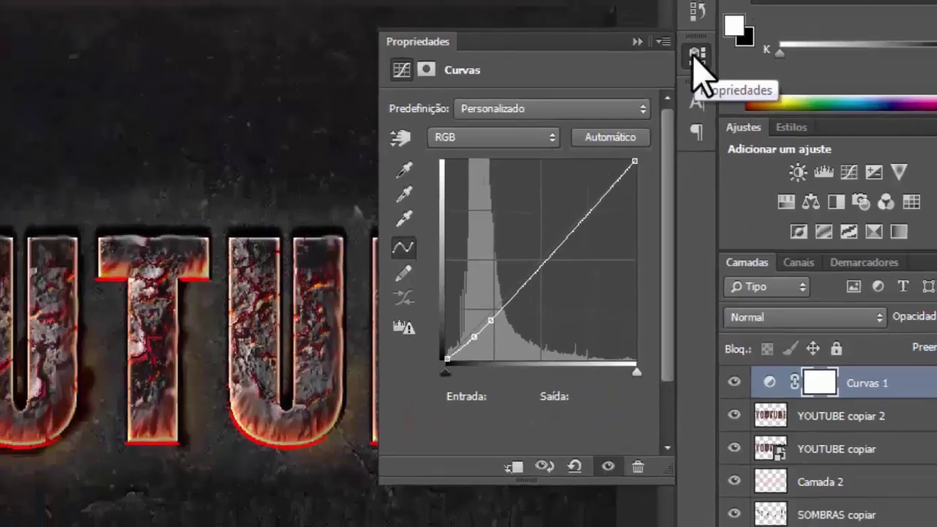
click(693, 54)
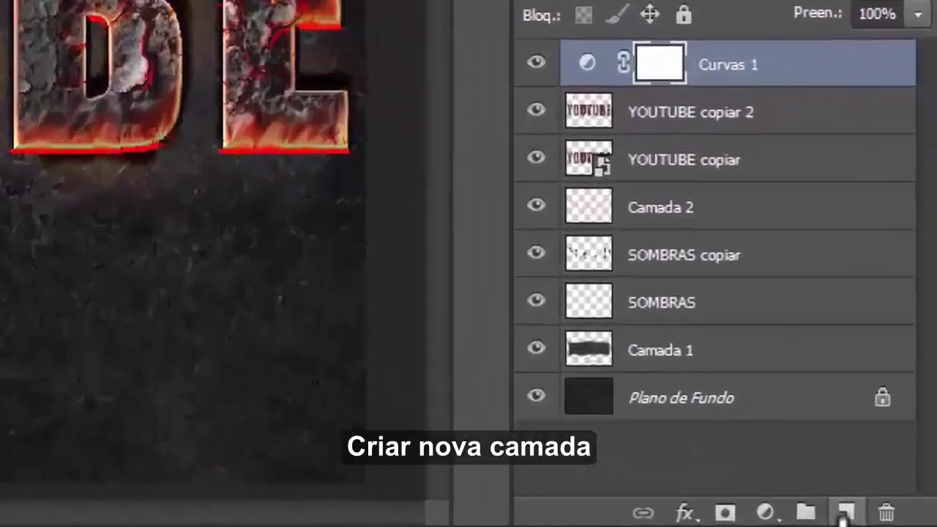
Add a new empty layer and set black as the brush foreground colour.
click(843, 515)
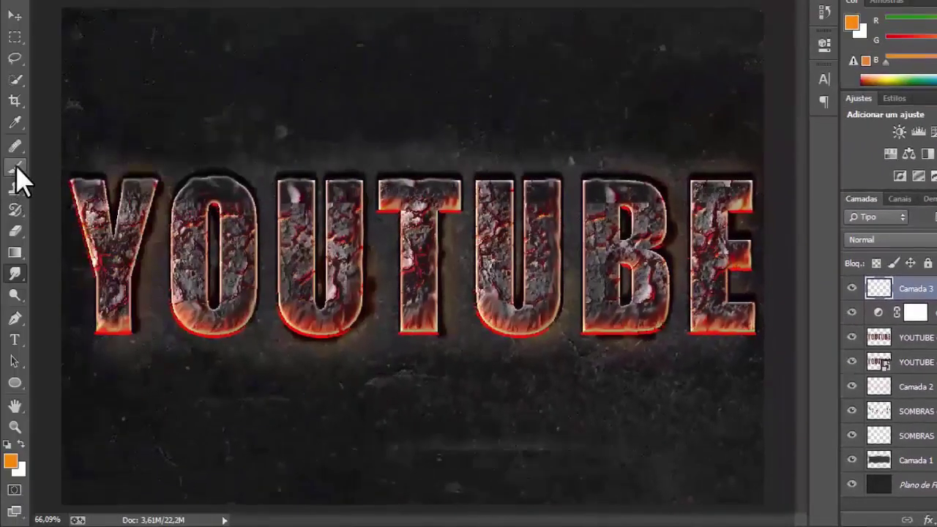
click(14, 167)
click(11, 461)
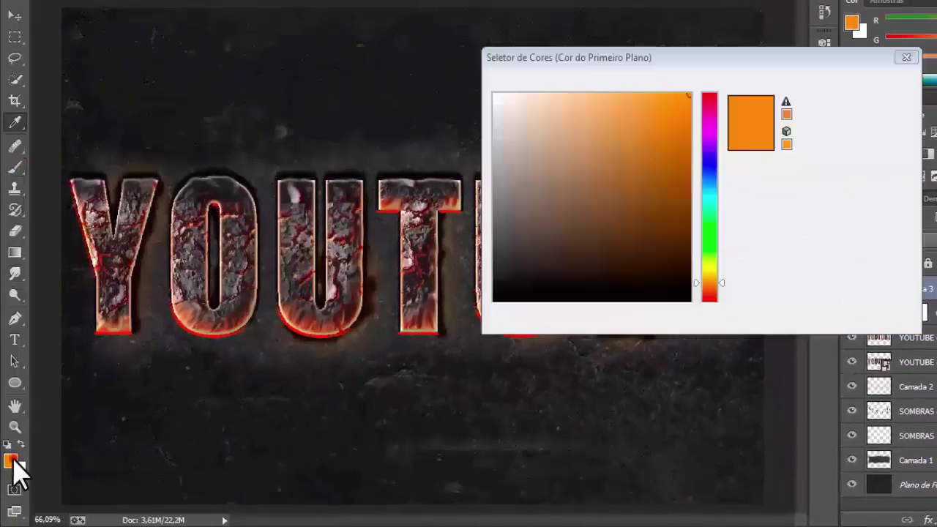
drag(499, 298, 493, 301)
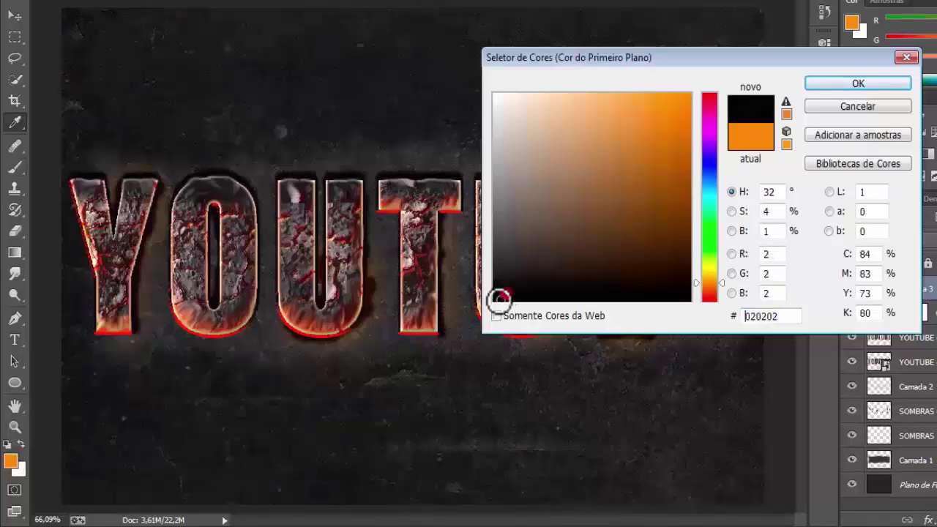
click(858, 83)
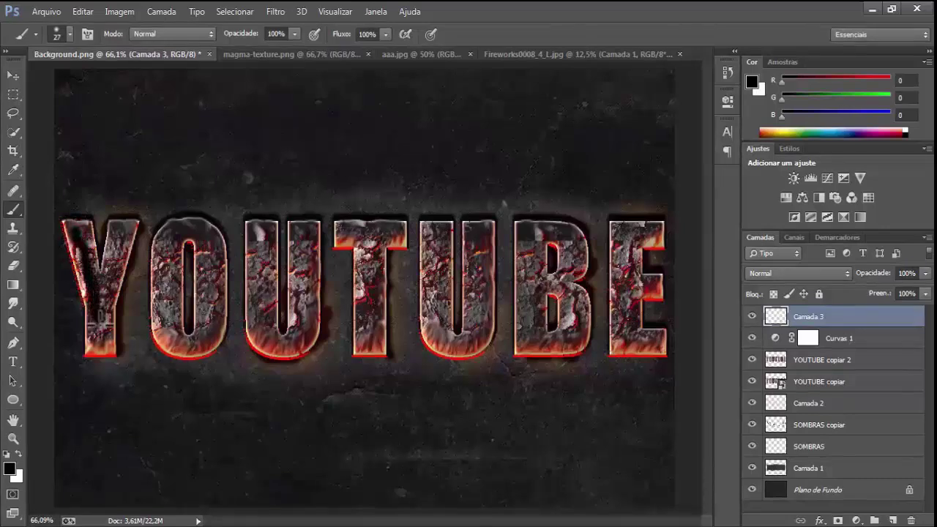
Paint vertical black streaks down every letter of YOUTUBE.
drag(99, 314, 102, 352)
drag(124, 227, 95, 337)
drag(139, 241, 183, 332)
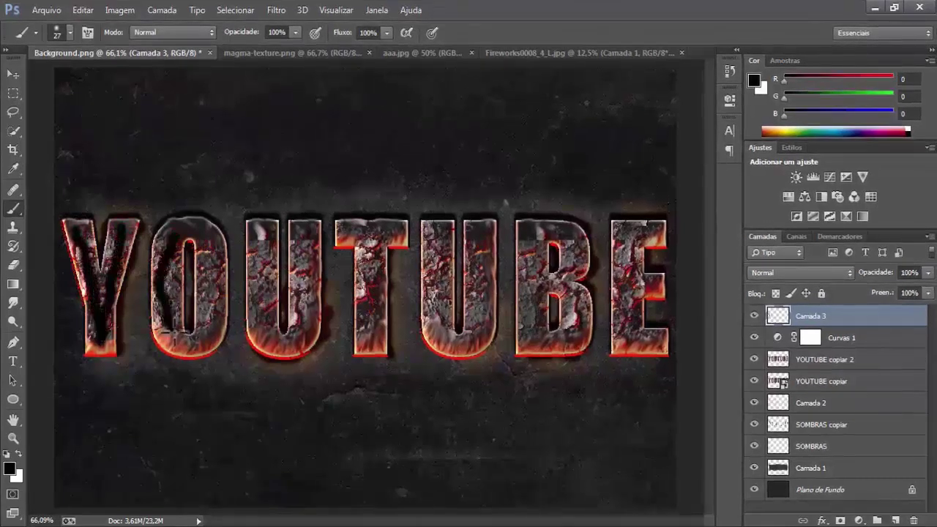
drag(212, 234, 209, 339)
drag(180, 234, 179, 308)
drag(259, 224, 259, 339)
drag(301, 218, 296, 340)
drag(372, 215, 372, 316)
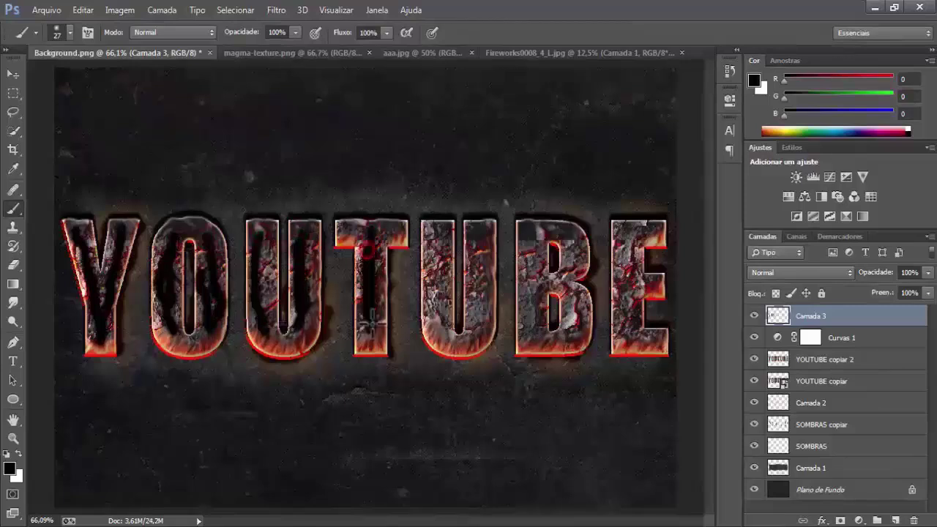
drag(368, 250, 371, 337)
drag(439, 227, 439, 344)
drag(476, 238, 468, 352)
drag(530, 234, 530, 344)
drag(563, 231, 567, 339)
mouse_move(633, 223)
mouse_down()
mouse_move(626, 322)
mouse_move(639, 333)
mouse_up()
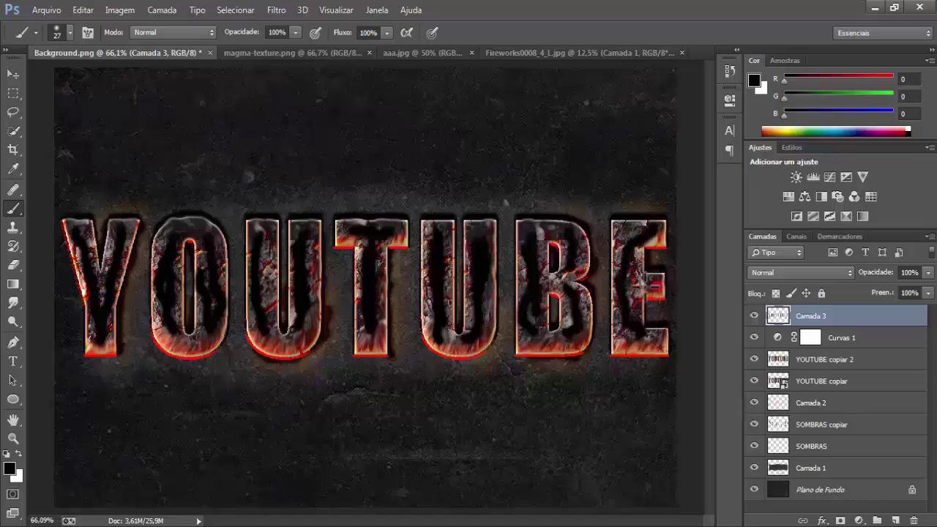
Lower Camada 3's opacity to 42% to fade the black streaks.
click(927, 272)
drag(928, 287, 894, 286)
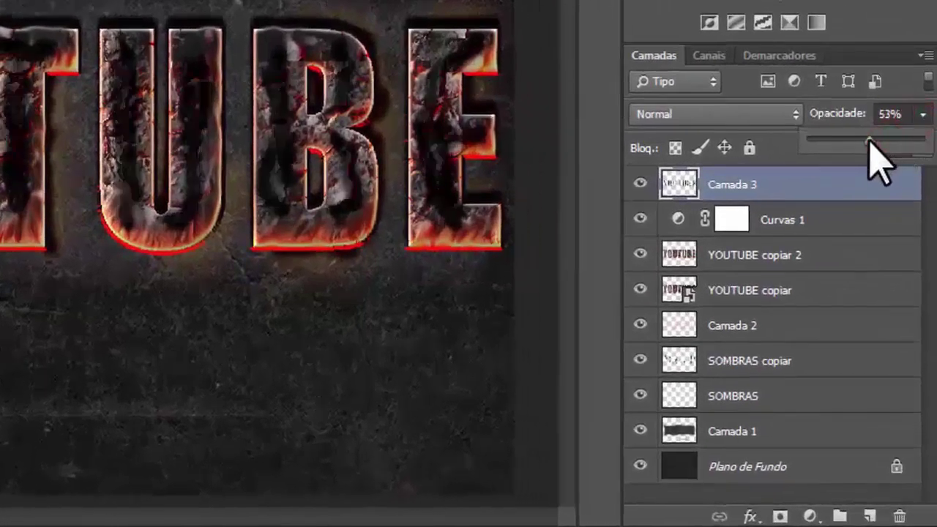
drag(878, 163, 855, 140)
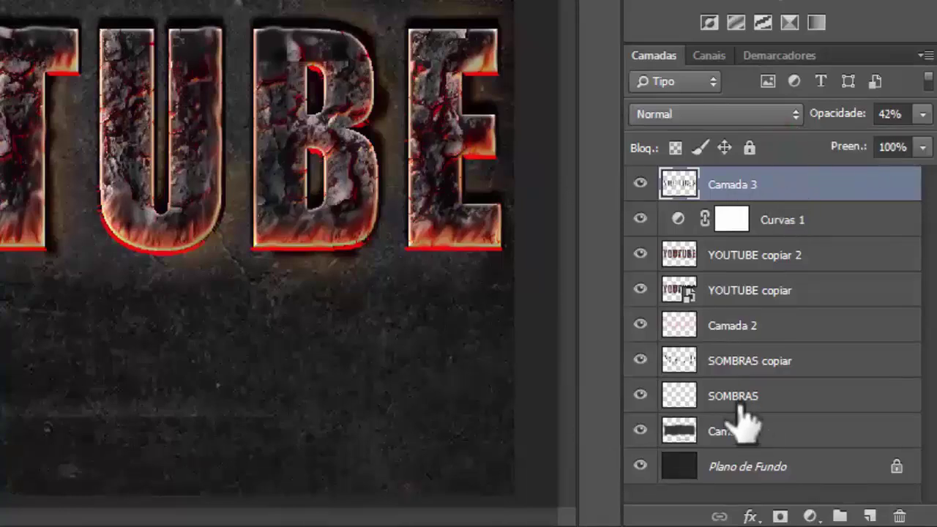
Add a new layer in Subexposição de Cores mode with orange fa8801 as foreground colour.
click(869, 516)
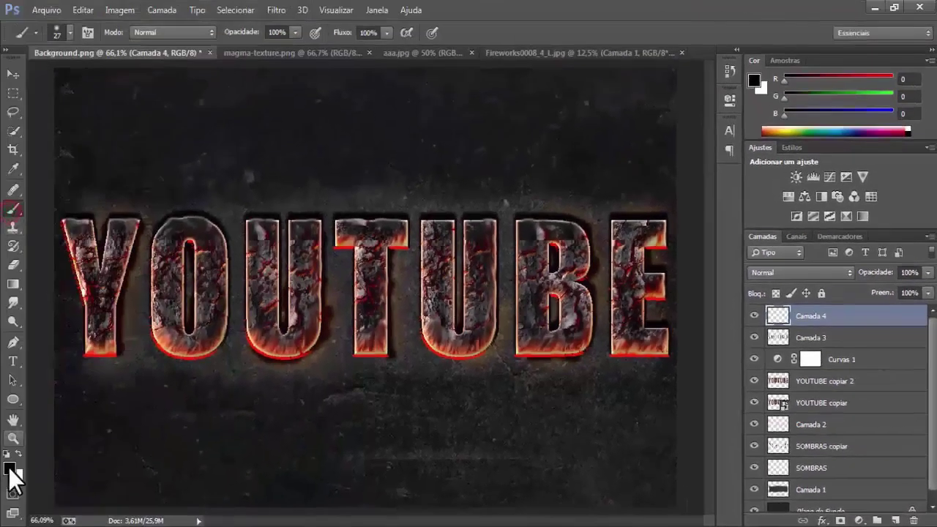
click(9, 468)
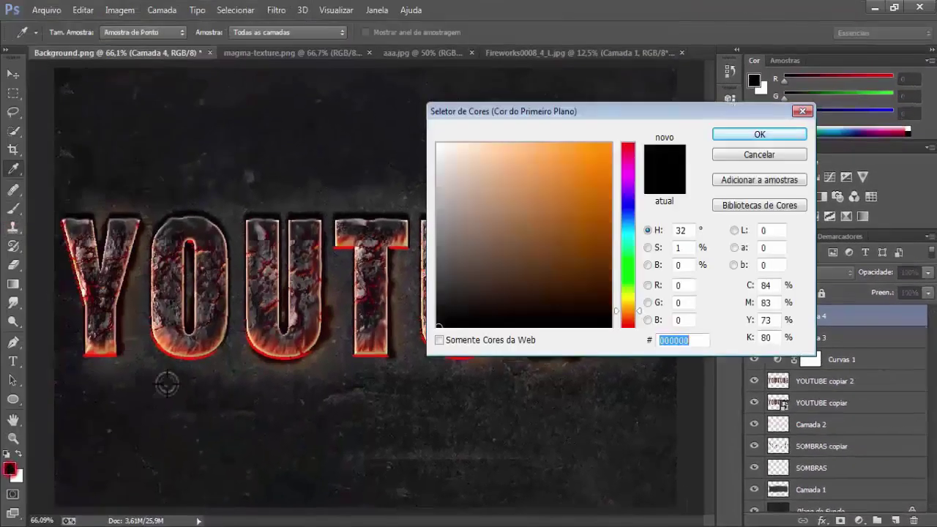
text(fa8801)
click(742, 133)
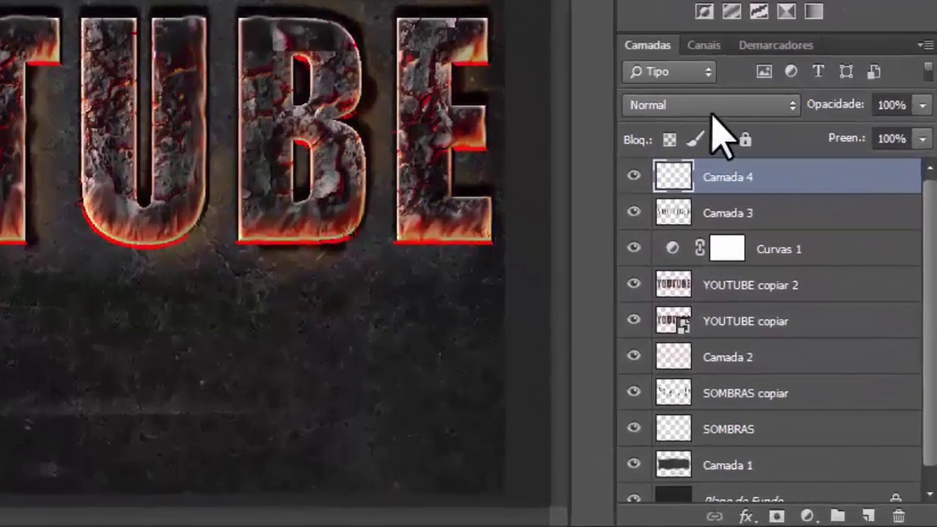
click(801, 270)
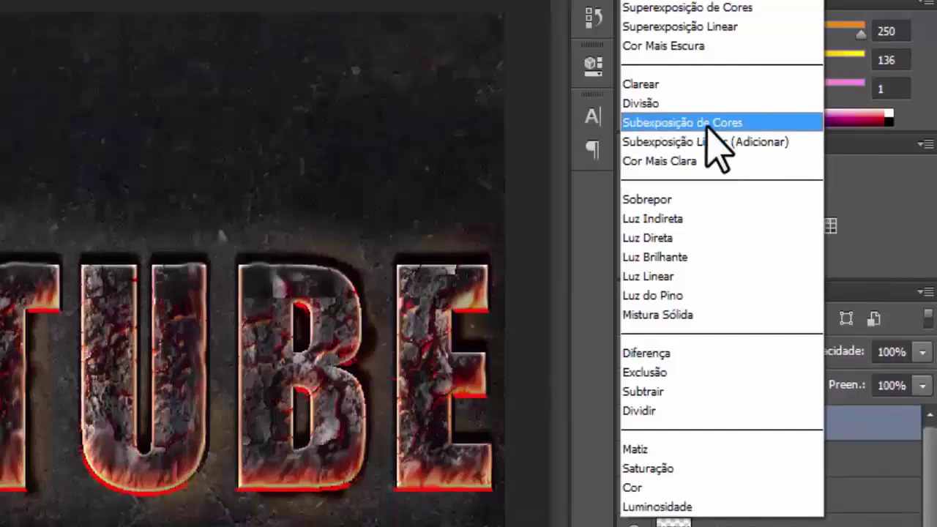
click(707, 125)
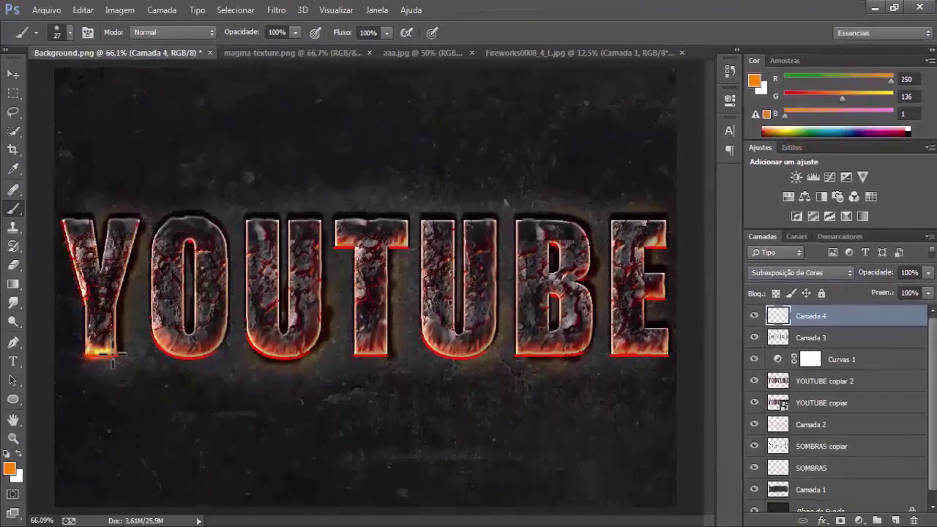
Paint orange glow along the edges of the Y, O, U, T and B.
drag(112, 359, 117, 341)
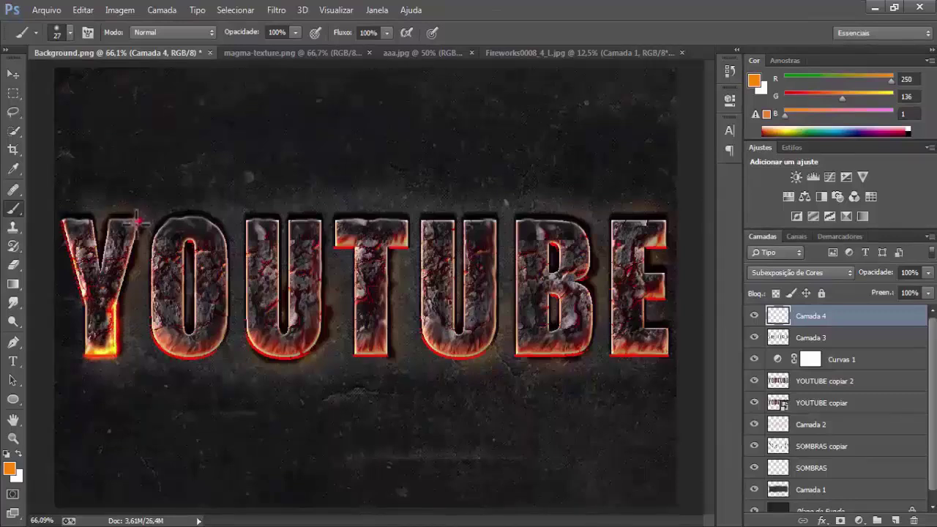
mouse_move(117, 270)
mouse_down()
mouse_move(92, 339)
mouse_move(139, 221)
mouse_move(65, 218)
mouse_up()
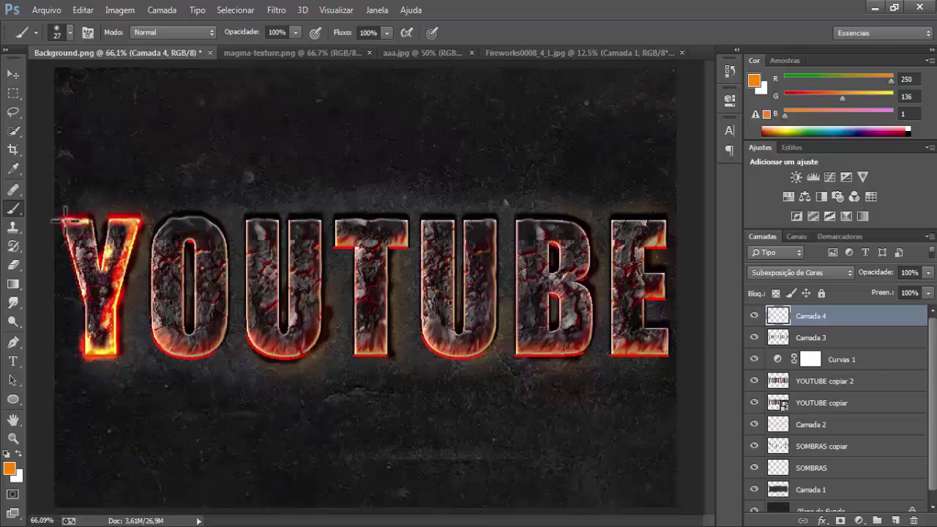
mouse_move(141, 308)
mouse_down()
mouse_move(233, 343)
mouse_move(166, 214)
mouse_up()
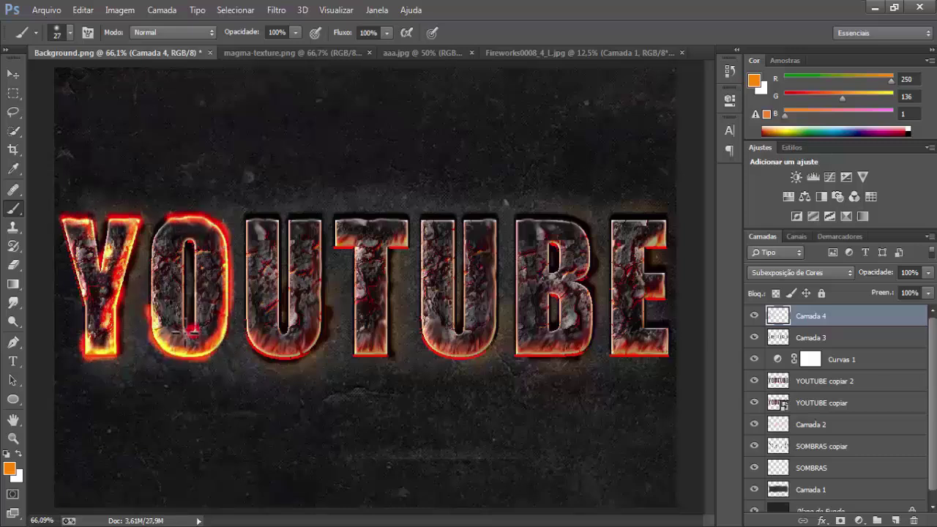
mouse_move(245, 315)
mouse_down()
mouse_move(322, 293)
mouse_move(288, 216)
mouse_up()
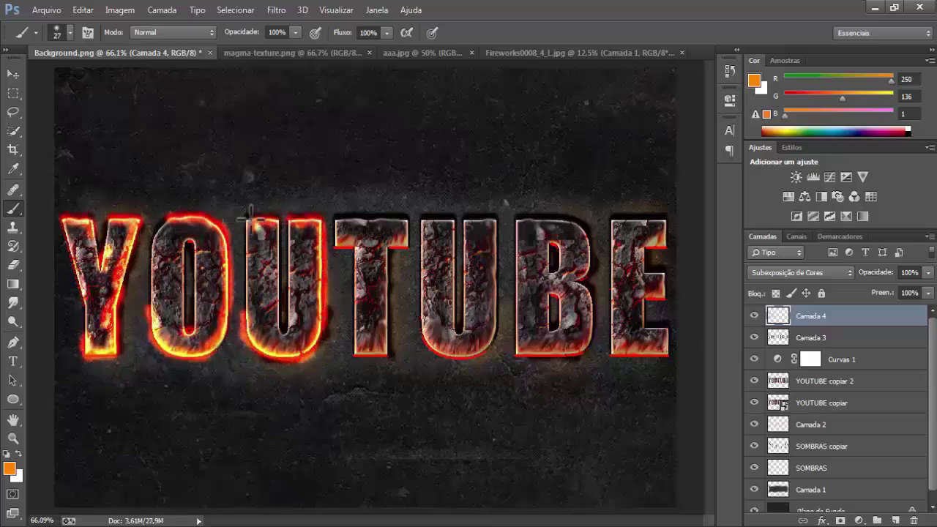
mouse_move(375, 348)
mouse_down()
mouse_move(388, 218)
mouse_move(328, 218)
mouse_up()
mouse_move(433, 272)
mouse_down()
mouse_move(431, 297)
mouse_move(494, 334)
mouse_move(476, 212)
mouse_up()
mouse_move(524, 369)
mouse_down()
mouse_move(589, 307)
mouse_move(586, 249)
mouse_move(523, 208)
mouse_move(516, 333)
mouse_move(662, 357)
mouse_move(664, 281)
mouse_move(652, 214)
mouse_up()
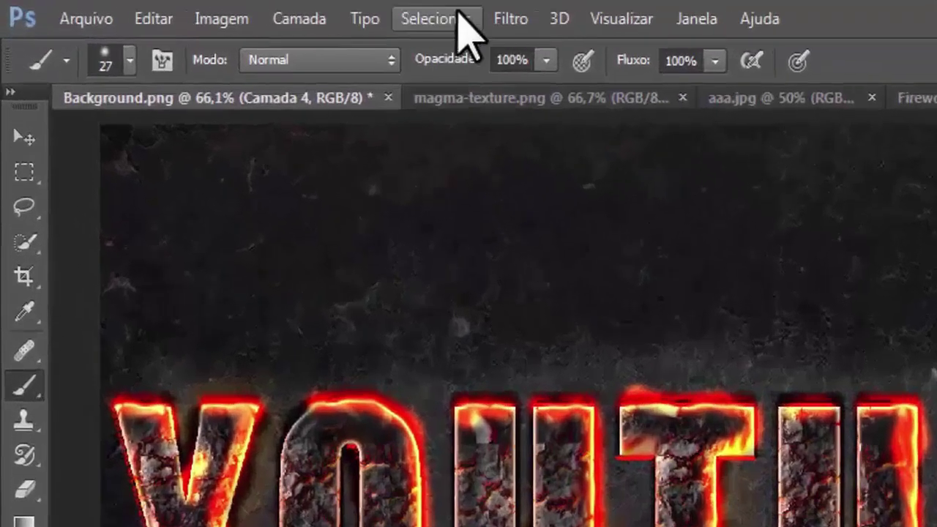
Blur the orange glow on Camada 4 with an 8,4 px Gaussian blur.
click(276, 10)
mouse_move(420, 263)
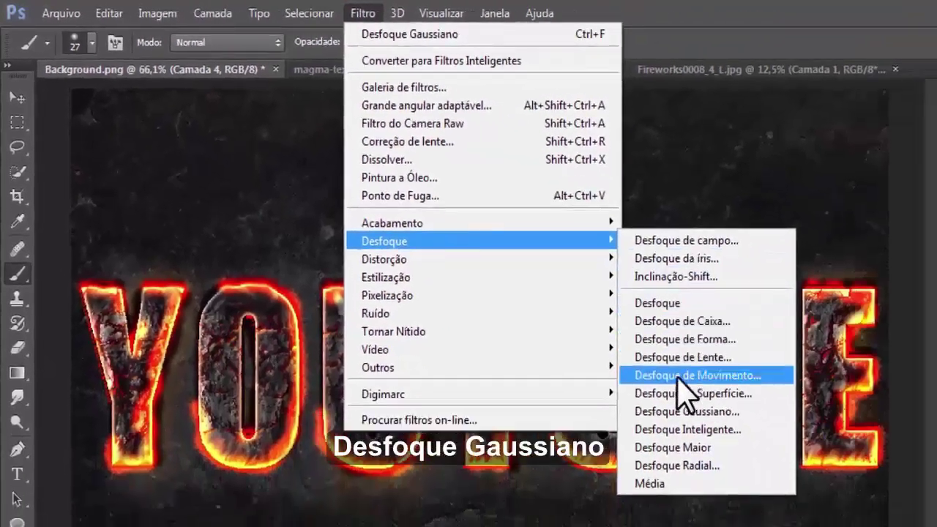
click(662, 412)
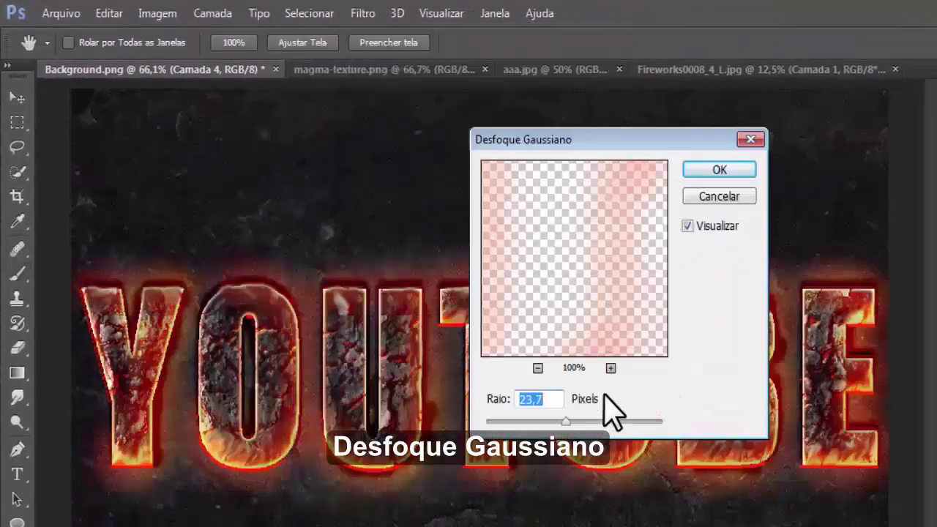
drag(565, 422, 548, 422)
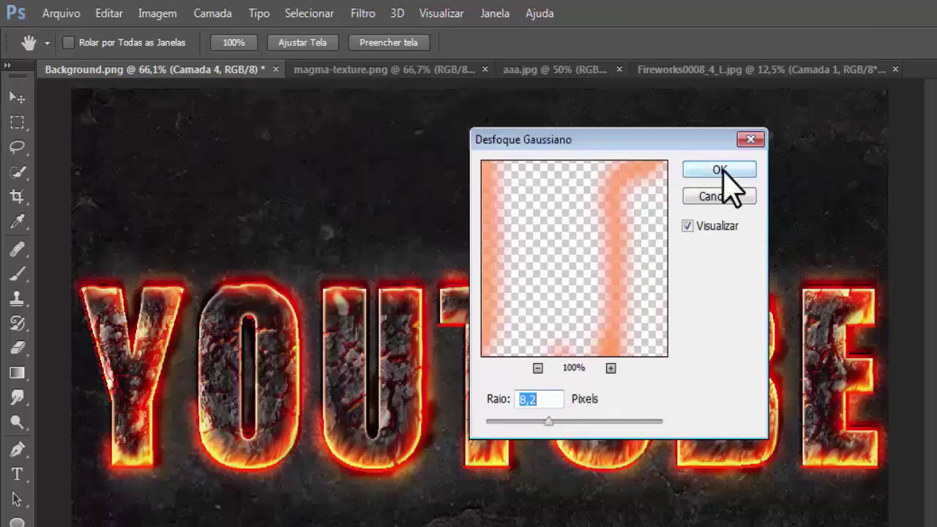
click(548, 422)
drag(549, 422, 550, 422)
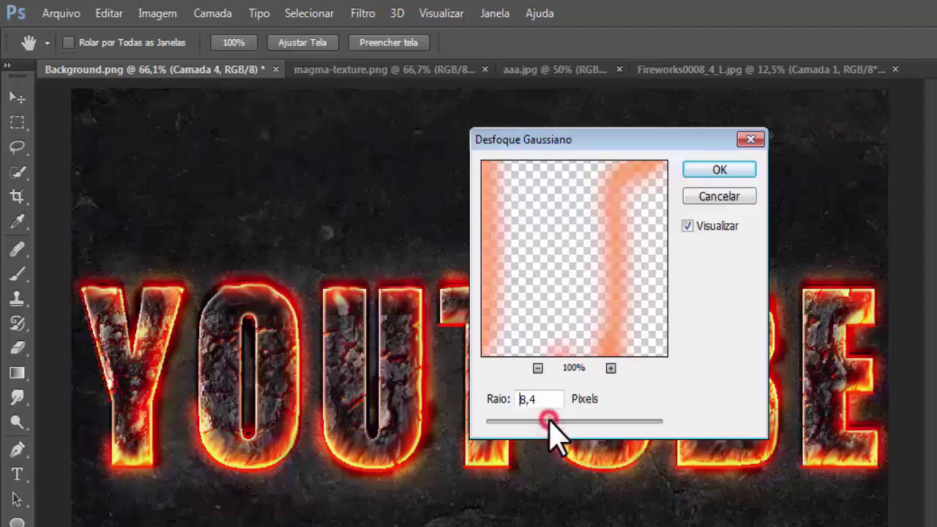
click(731, 168)
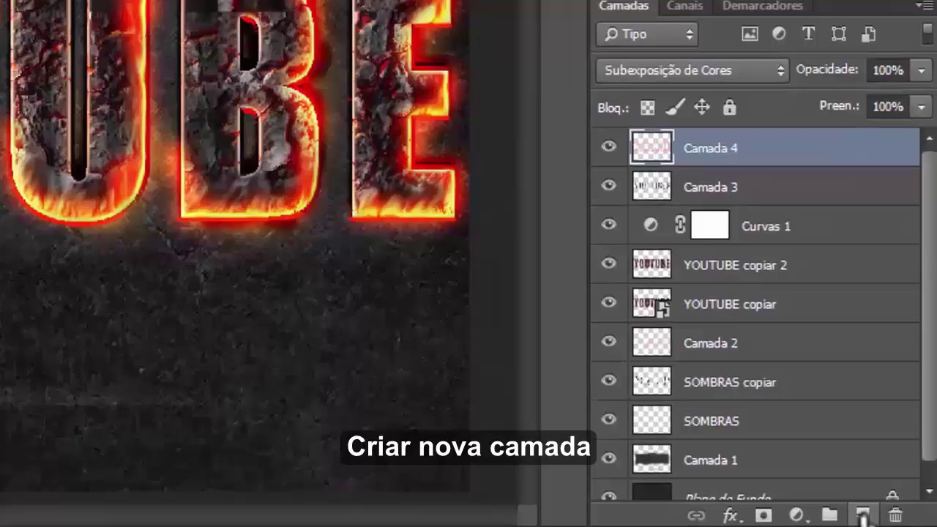
Add a new empty layer and set near-white as the brush foreground colour.
click(863, 515)
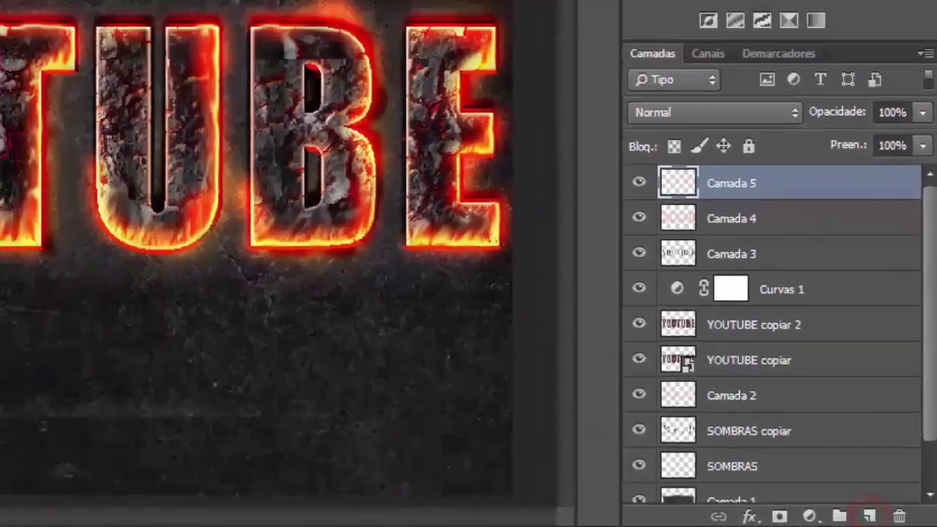
click(9, 469)
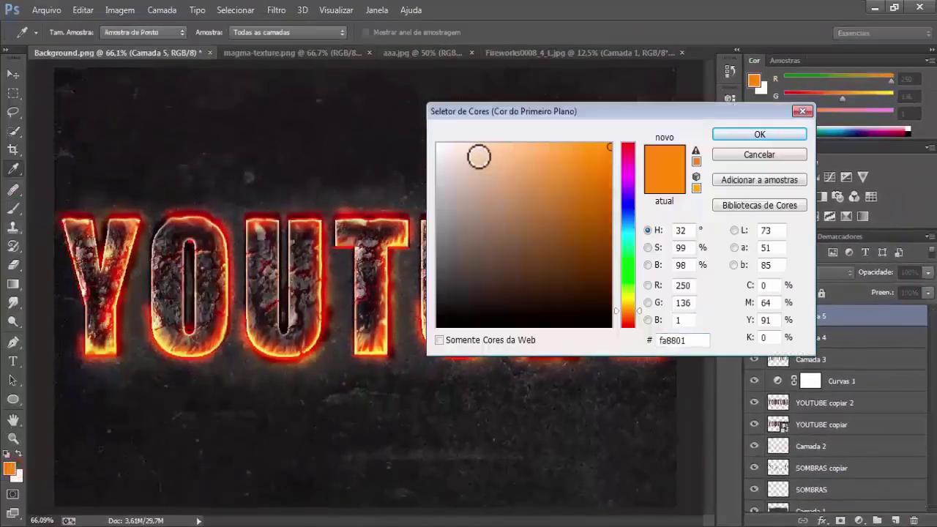
drag(478, 156, 438, 145)
click(738, 134)
key(b)
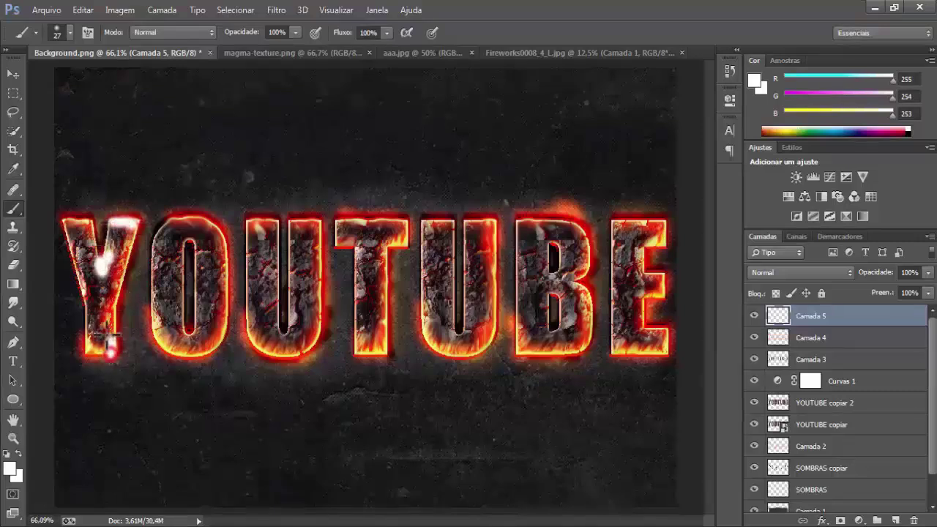
Paint white strokes across the YOUTUBE letters and blend the layer in Sobrepor mode.
drag(110, 344, 73, 220)
drag(189, 219, 192, 337)
drag(260, 228, 311, 226)
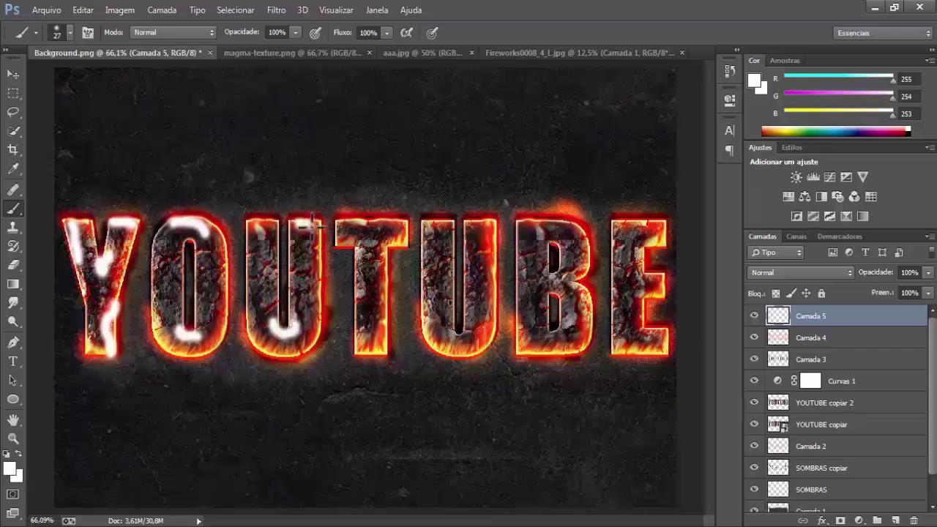
drag(287, 338, 311, 256)
drag(359, 284, 366, 229)
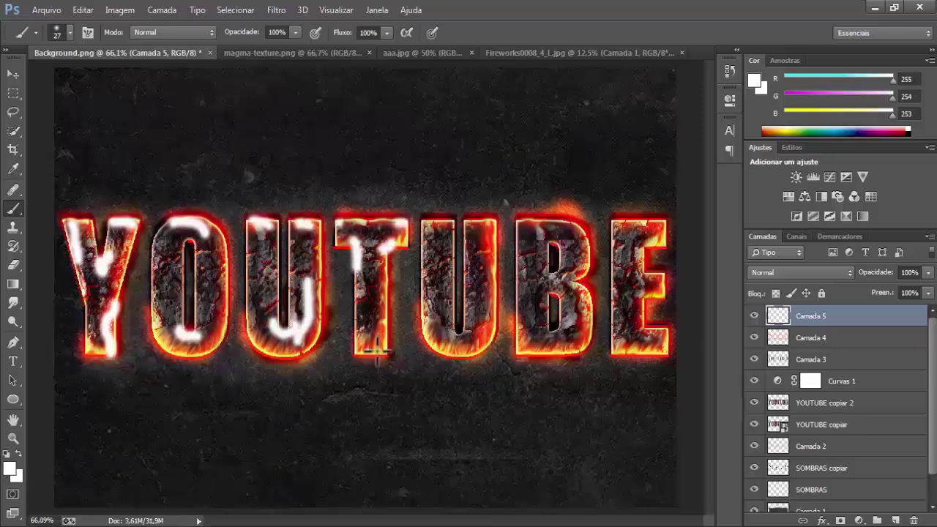
drag(377, 352, 359, 278)
drag(446, 322, 479, 315)
drag(434, 349, 428, 241)
mouse_move(523, 223)
mouse_down()
mouse_move(521, 292)
mouse_move(574, 282)
mouse_up()
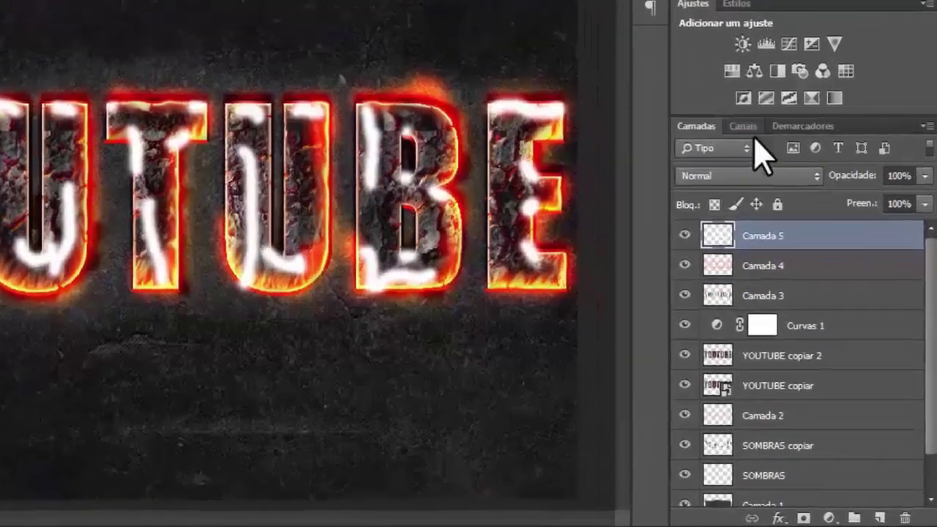
click(800, 272)
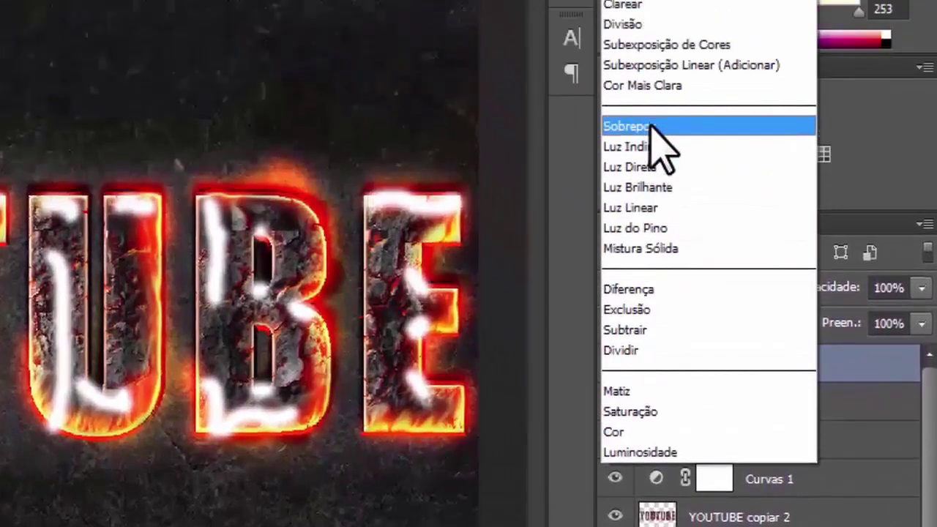
click(650, 126)
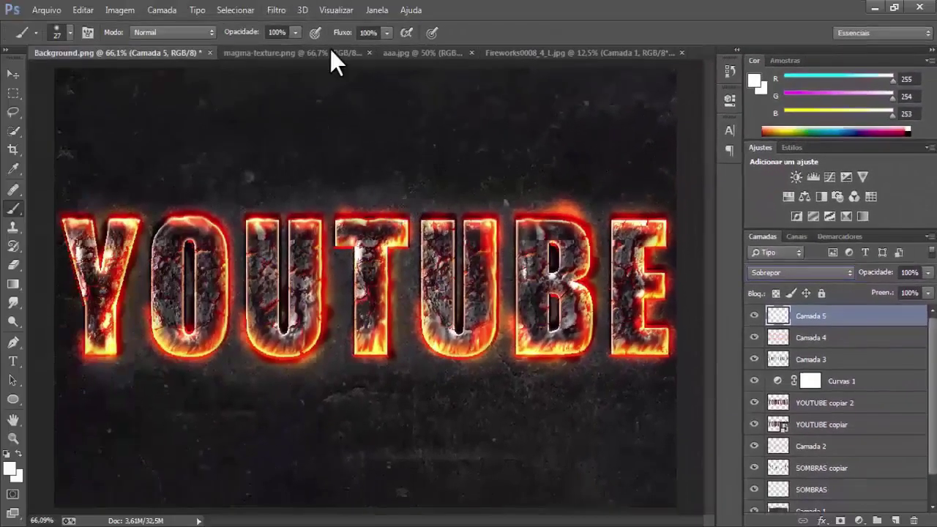
Drag the smoke image from aaa.jpg into the poster and blend it in Divisão mode.
click(370, 53)
click(390, 52)
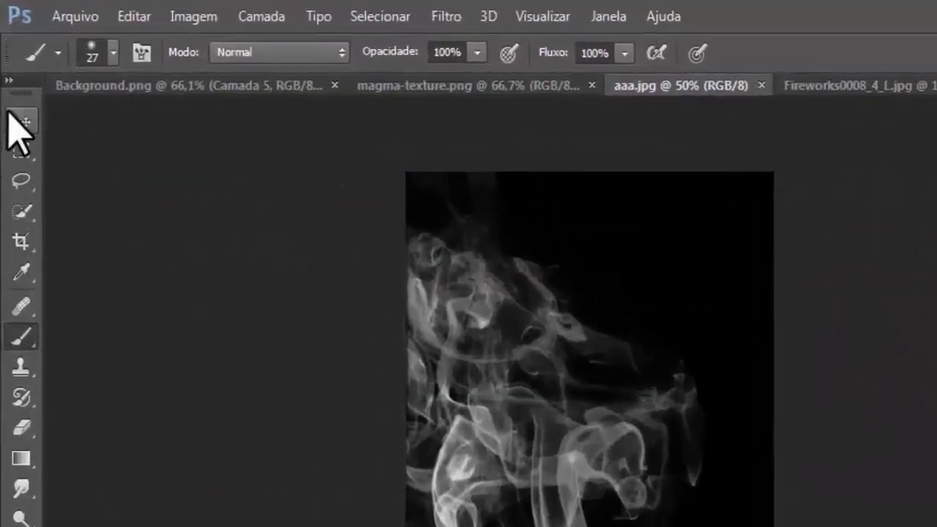
click(13, 74)
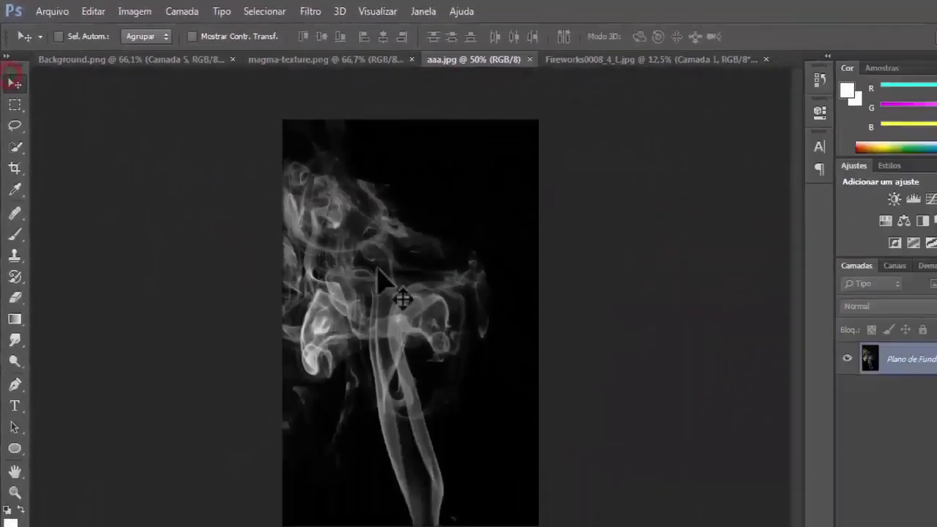
mouse_move(362, 264)
mouse_down()
mouse_move(154, 153)
mouse_move(292, 238)
mouse_up()
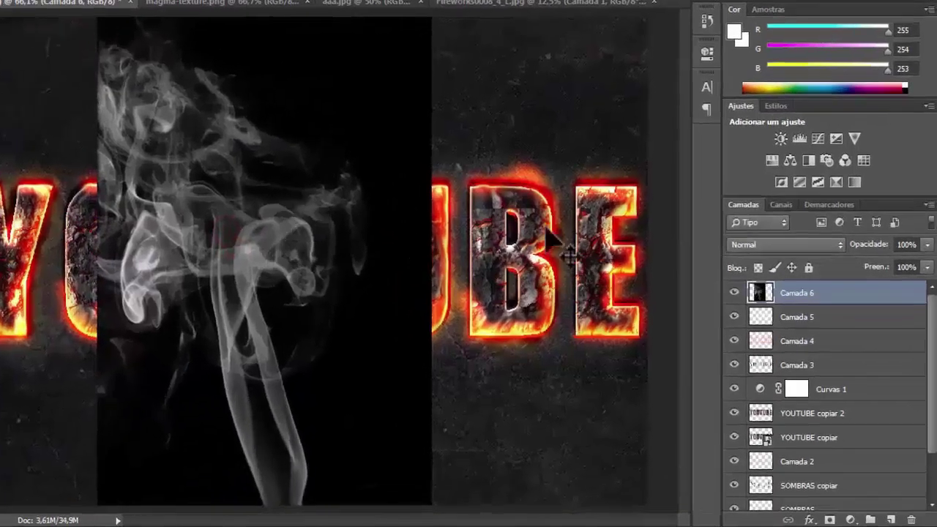
click(800, 272)
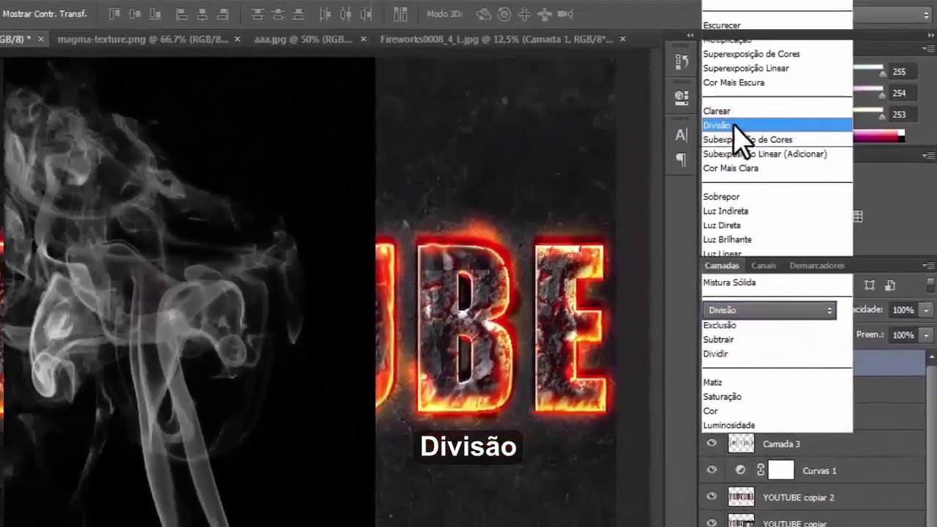
click(688, 97)
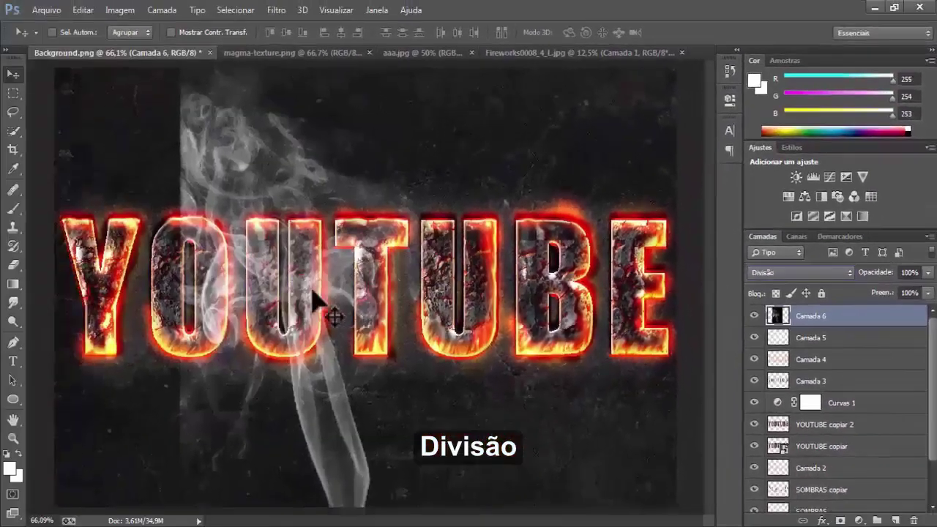
Rotate the smoke about -90° and stretch it wide across the YOUTUBE letters.
key(ctrl+t)
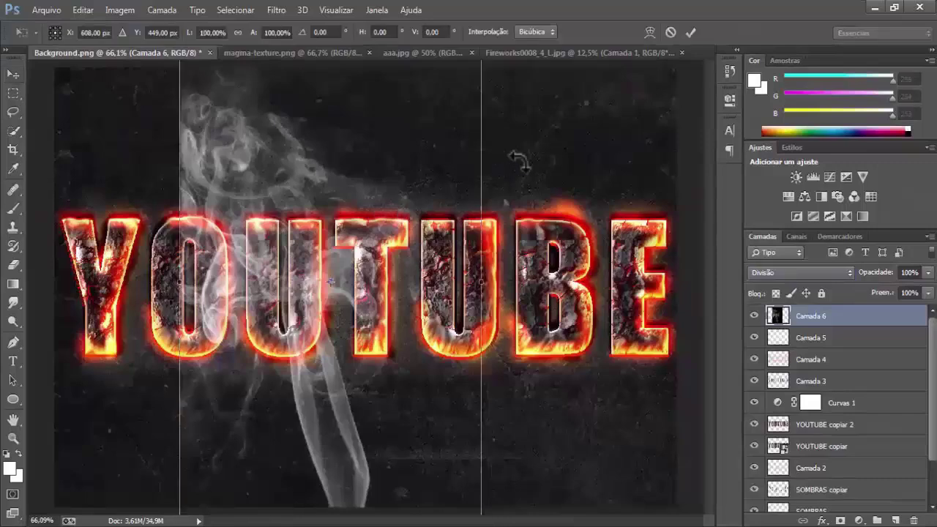
drag(524, 162, 272, 121)
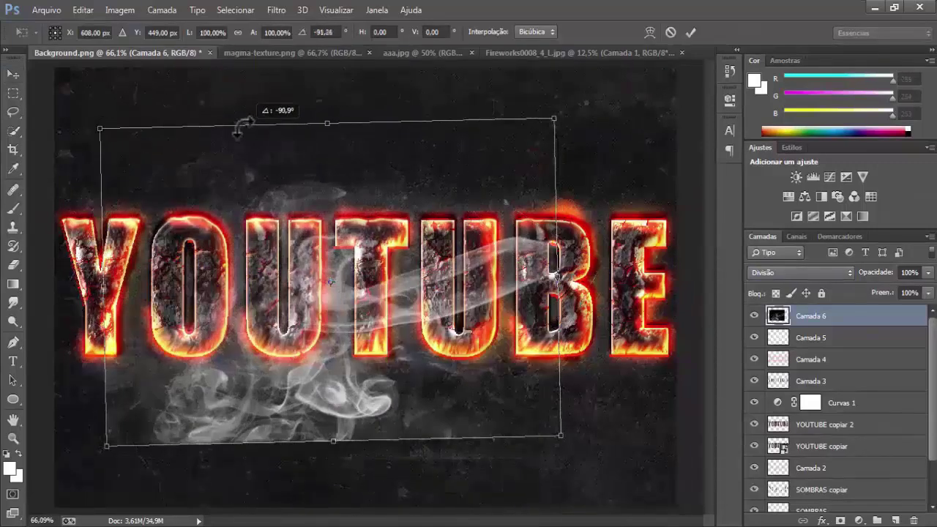
drag(241, 184, 180, 264)
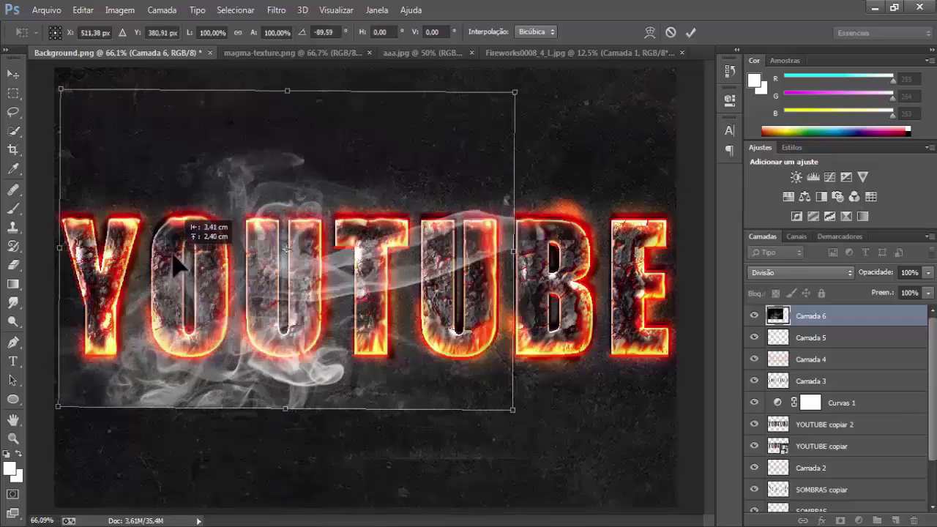
drag(514, 251, 672, 252)
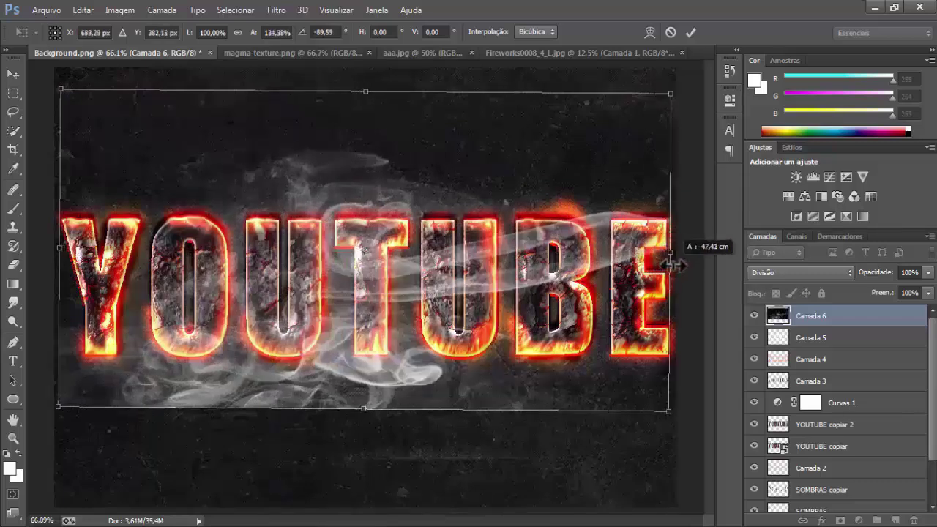
Warp the smoke layer so it bends around the YOUTUBE letters.
key(Return)
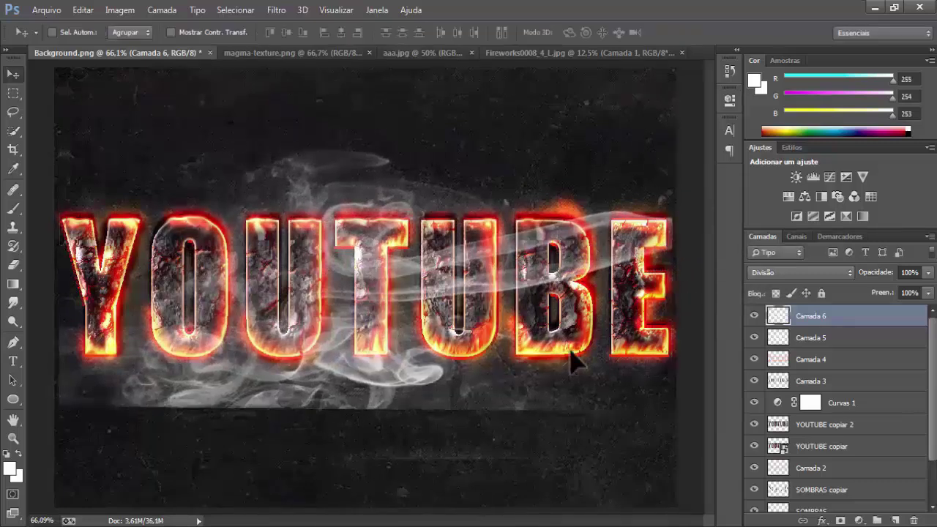
right_click(282, 286)
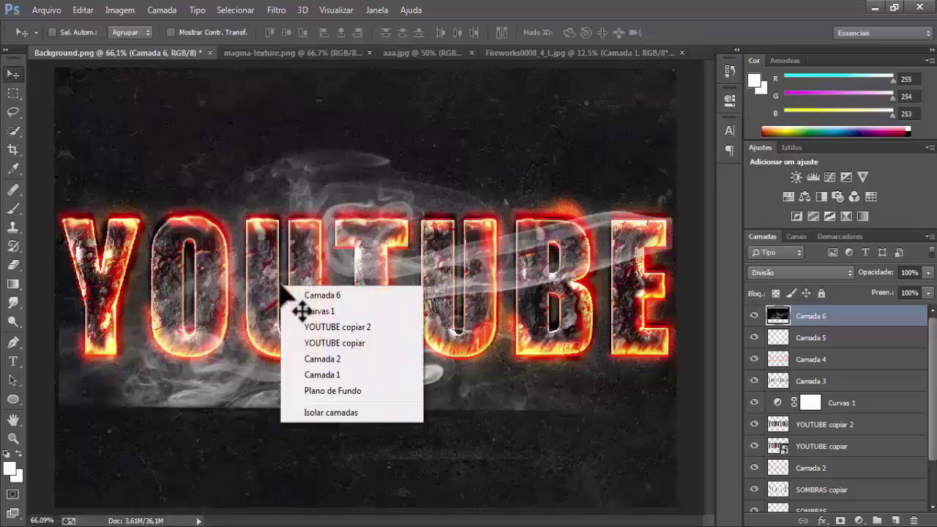
click(248, 253)
key(ctrl+t)
right_click(283, 272)
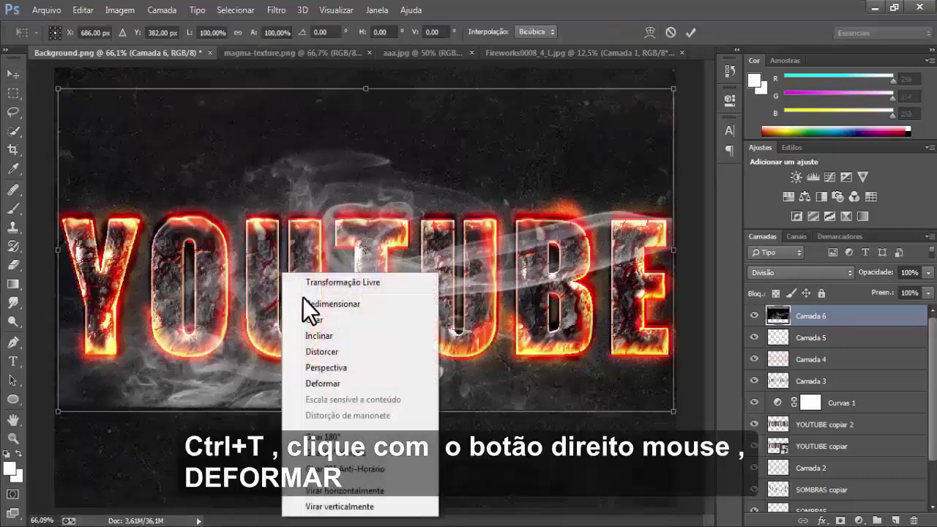
click(323, 384)
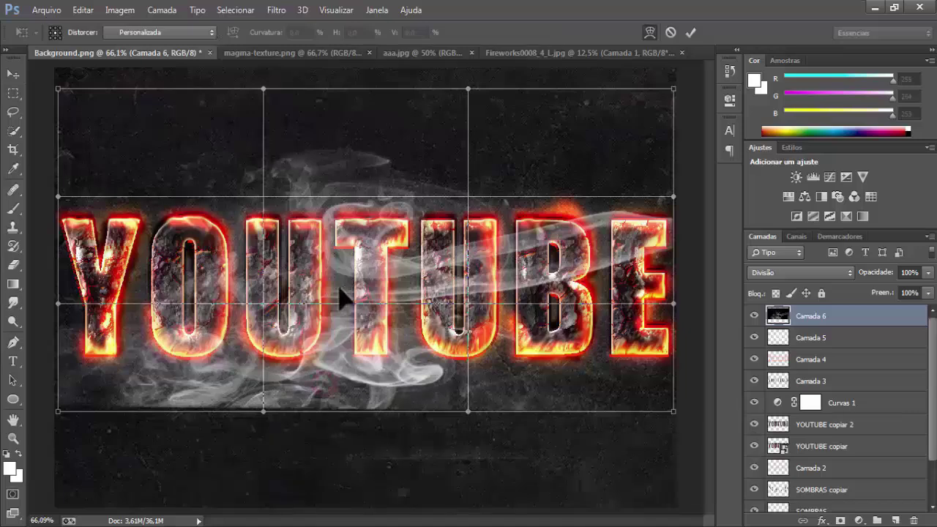
mouse_move(339, 293)
mouse_down()
mouse_move(370, 270)
mouse_move(517, 307)
mouse_move(699, 322)
mouse_up()
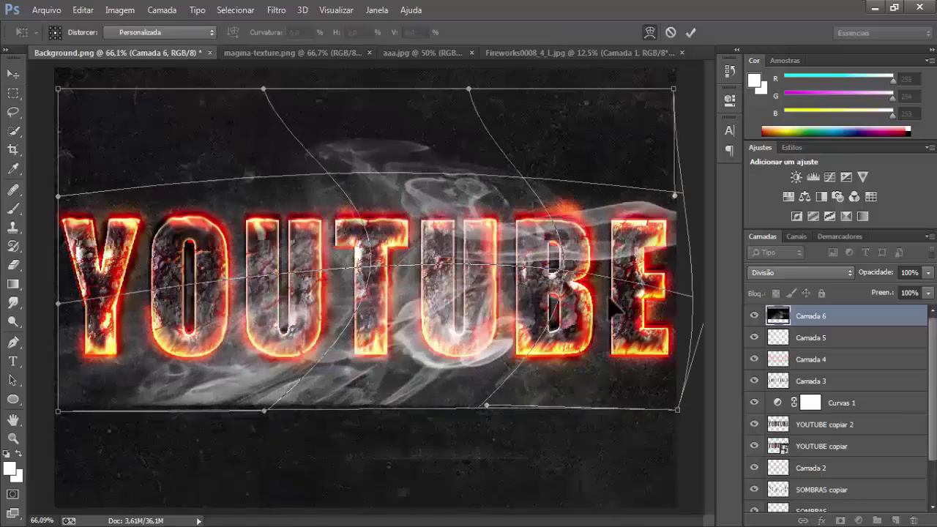
drag(322, 278, 186, 267)
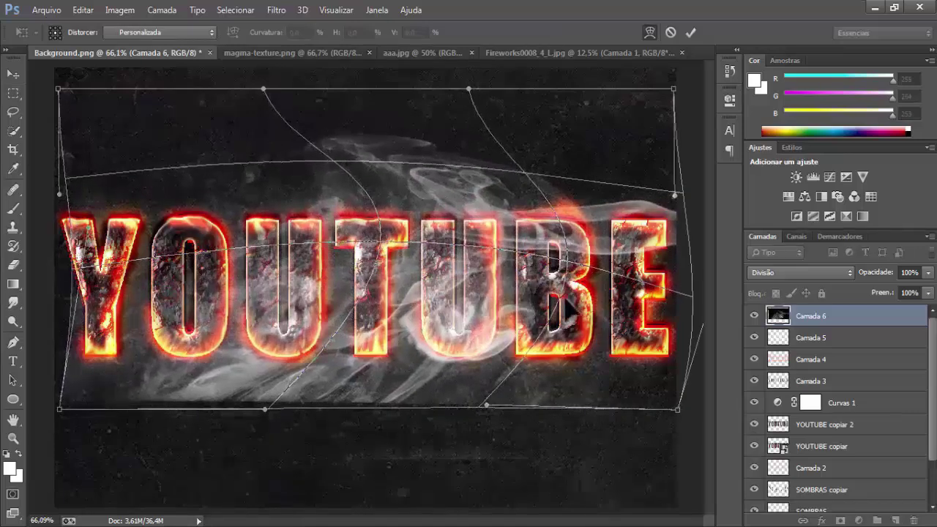
drag(569, 306, 582, 322)
key(Return)
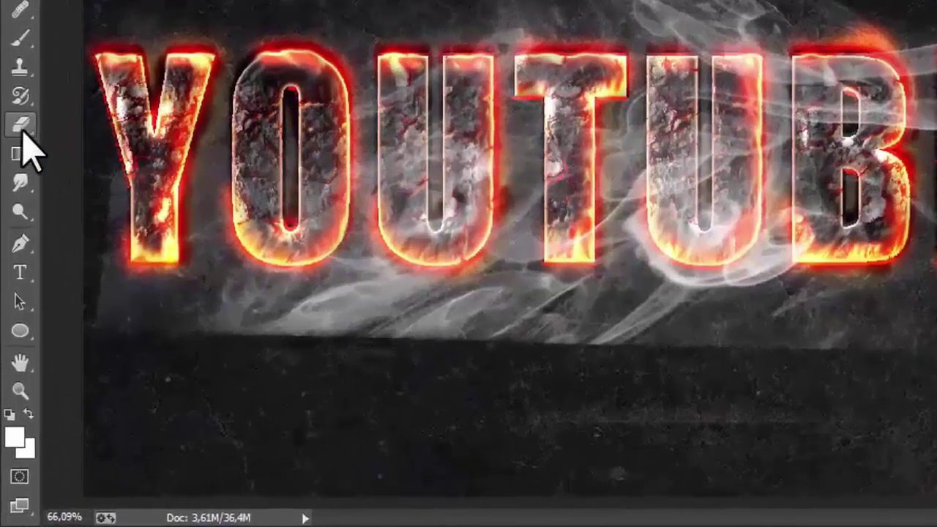
Erase most of the smoke haze with a 136 px eraser brush.
click(19, 124)
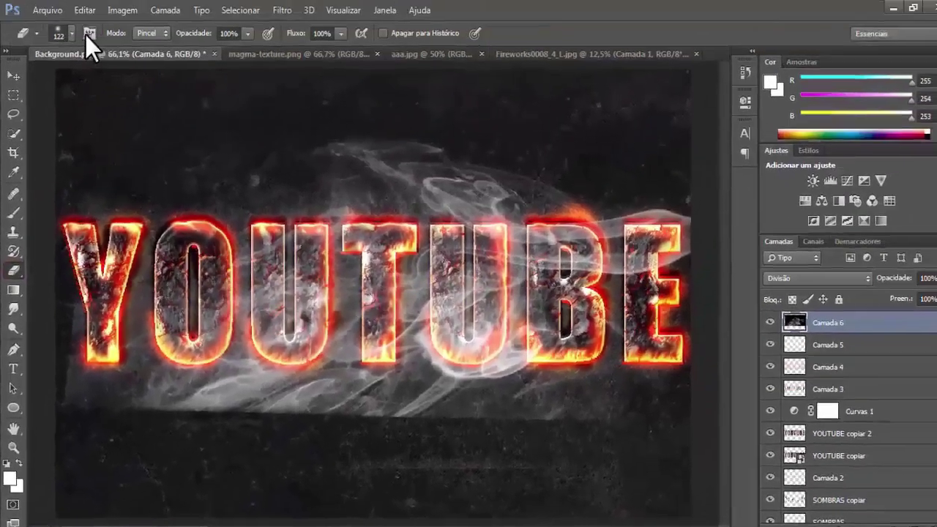
click(105, 49)
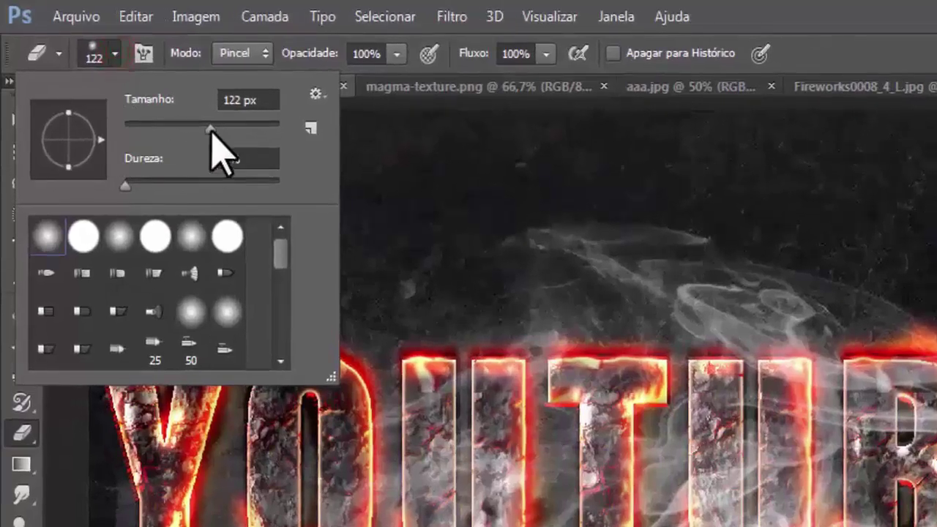
drag(191, 117, 196, 117)
key(Return)
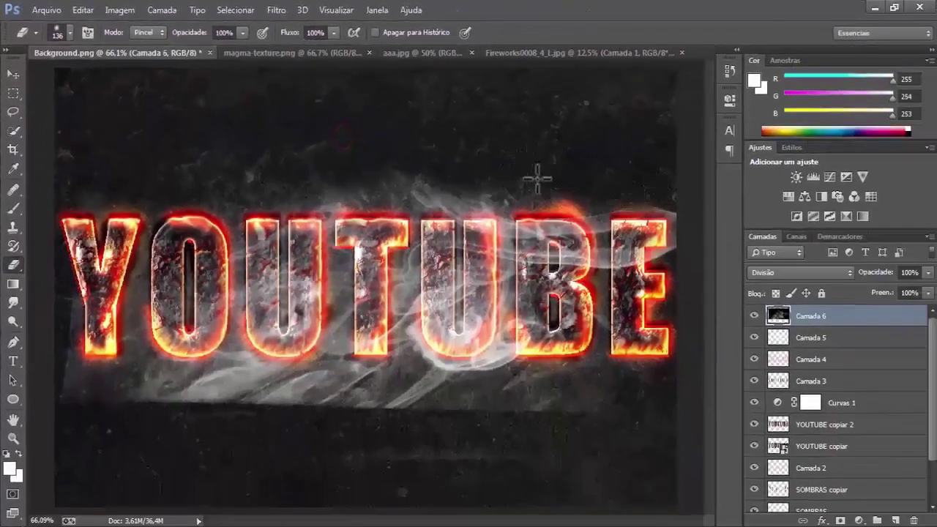
mouse_move(80, 366)
mouse_down()
mouse_move(287, 295)
mouse_move(325, 418)
mouse_move(439, 219)
mouse_move(527, 278)
mouse_move(600, 297)
mouse_up()
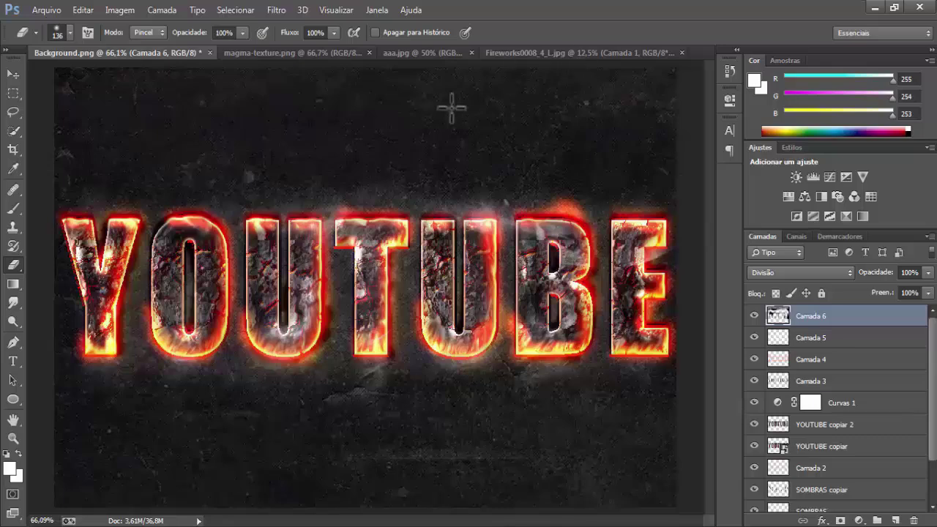
Duplicate the fireworks photo layer and shrink the copy into the lower-right corner.
click(571, 53)
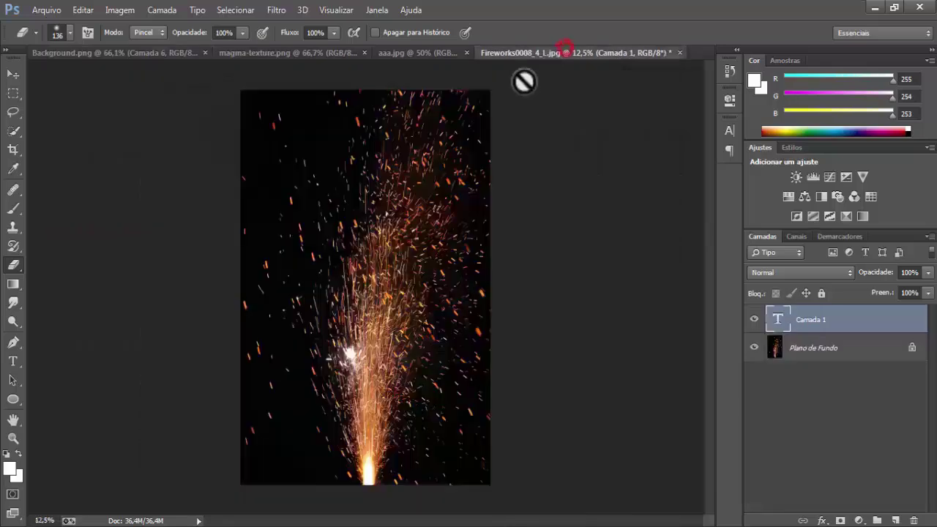
click(847, 348)
click(828, 319)
key(ctrl+j)
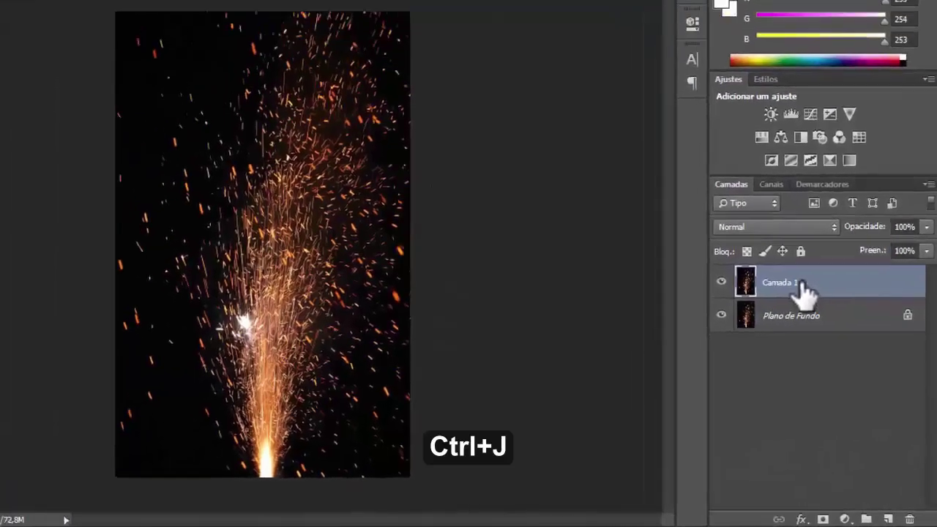
key(ctrl+t)
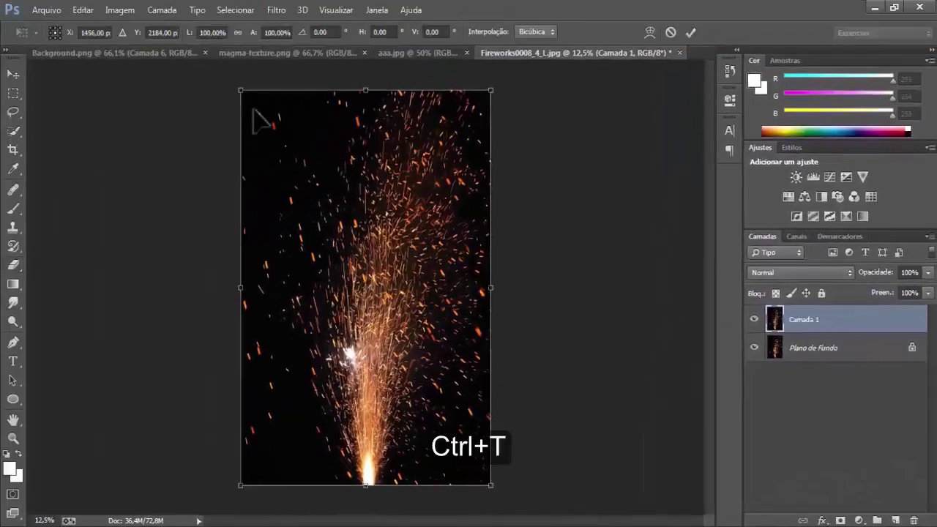
mouse_move(240, 89)
mouse_down()
mouse_move(359, 245)
mouse_move(383, 360)
mouse_move(407, 372)
mouse_up()
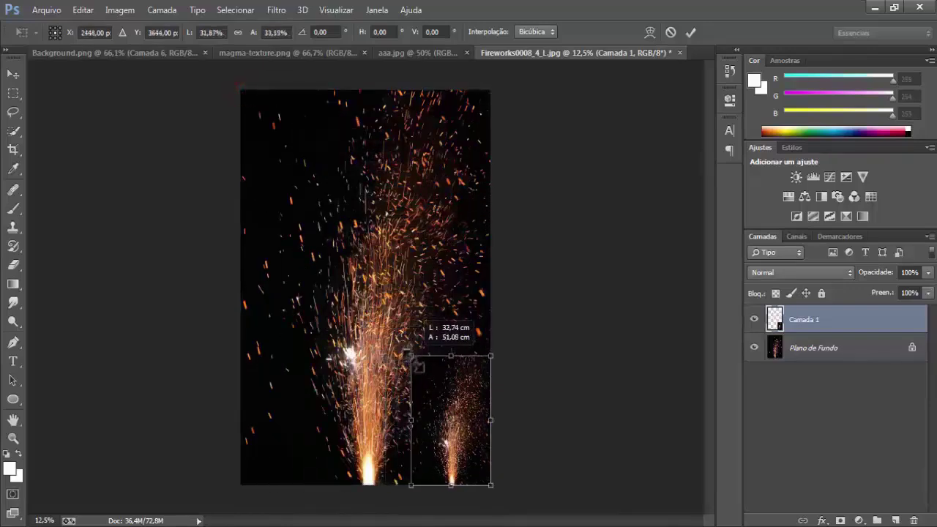
key(Return)
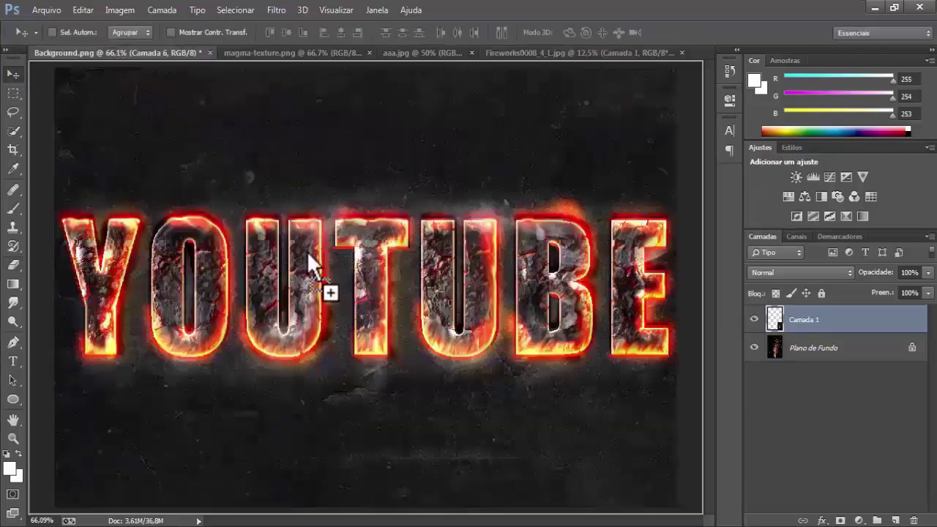
Bring the sparks layer into the YOUTUBE artwork and blend it with Linear Dodge (Add).
drag(130, 69, 307, 251)
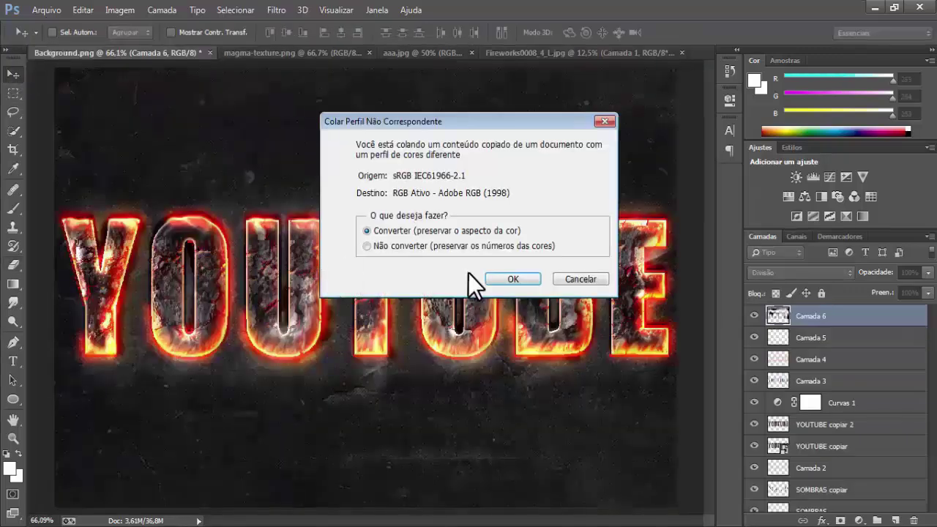
click(499, 276)
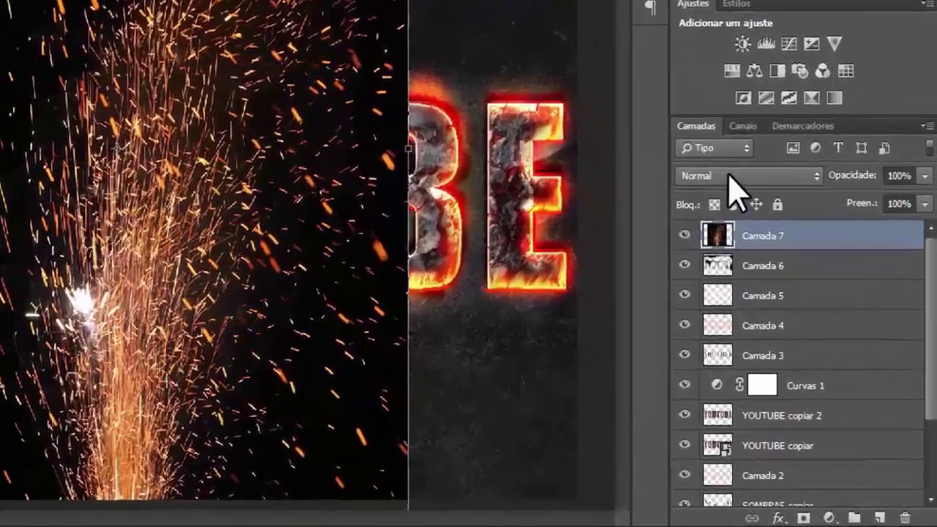
click(790, 276)
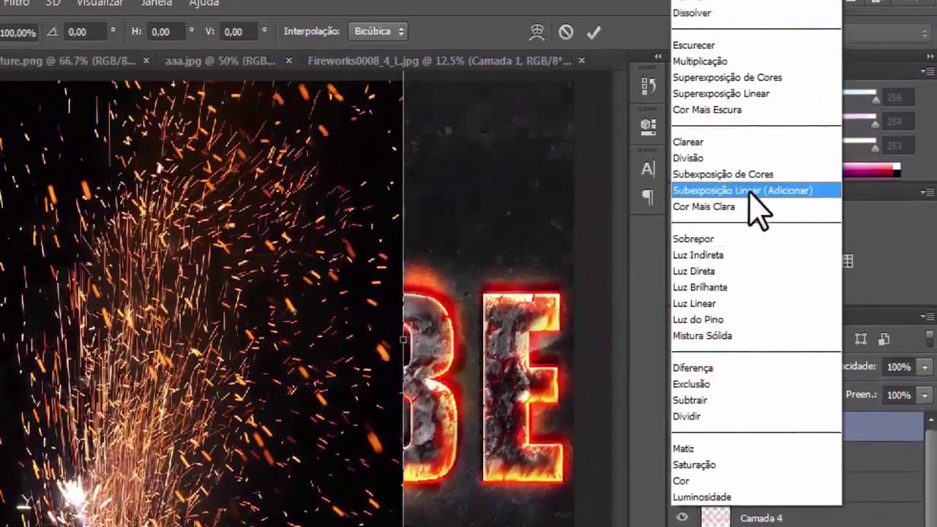
click(750, 192)
Rotate, scale and position the sparks layer under the letters.
mouse_move(554, 138)
mouse_down()
mouse_move(331, 108)
mouse_move(399, 94)
mouse_up()
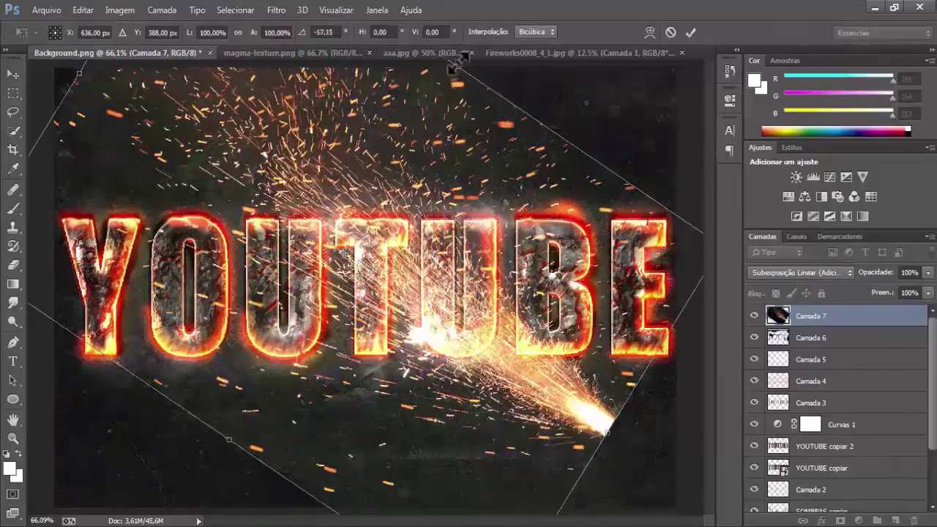
drag(452, 82, 369, 187)
drag(454, 110, 397, 94)
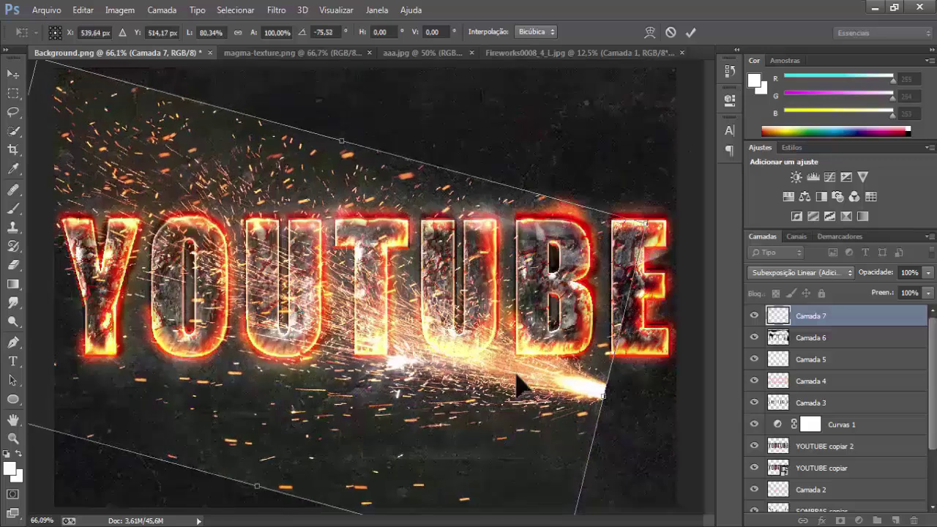
drag(599, 390, 680, 404)
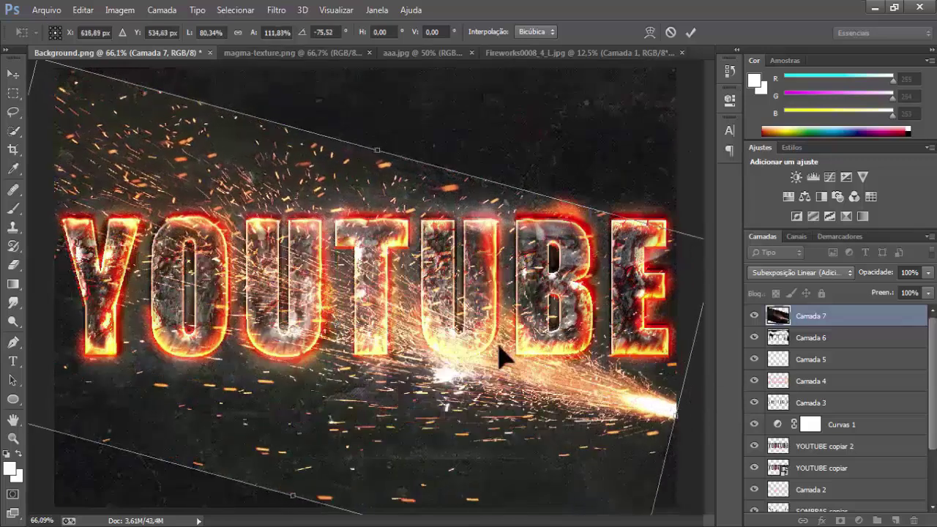
drag(502, 356, 512, 344)
Warp the sparks so they curve across the YOUTUBE text.
right_click(308, 278)
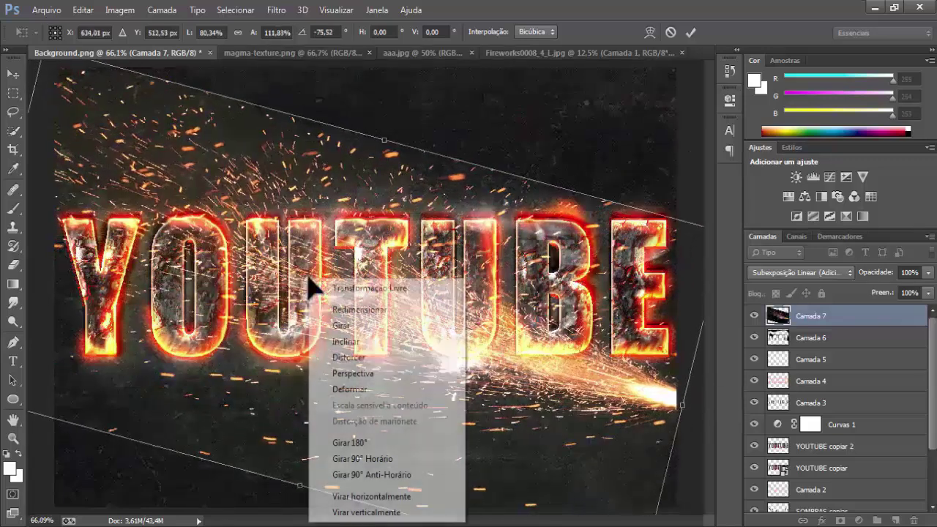
click(341, 388)
mouse_move(226, 356)
mouse_down()
mouse_move(533, 293)
mouse_move(488, 400)
mouse_move(512, 271)
mouse_move(634, 268)
mouse_move(485, 443)
mouse_move(311, 363)
mouse_move(268, 330)
mouse_move(572, 268)
mouse_up()
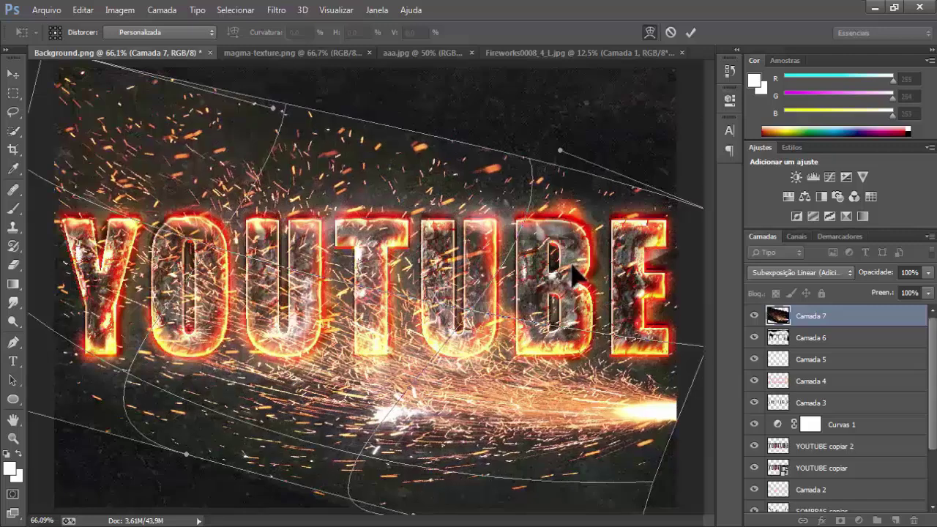
key(Return)
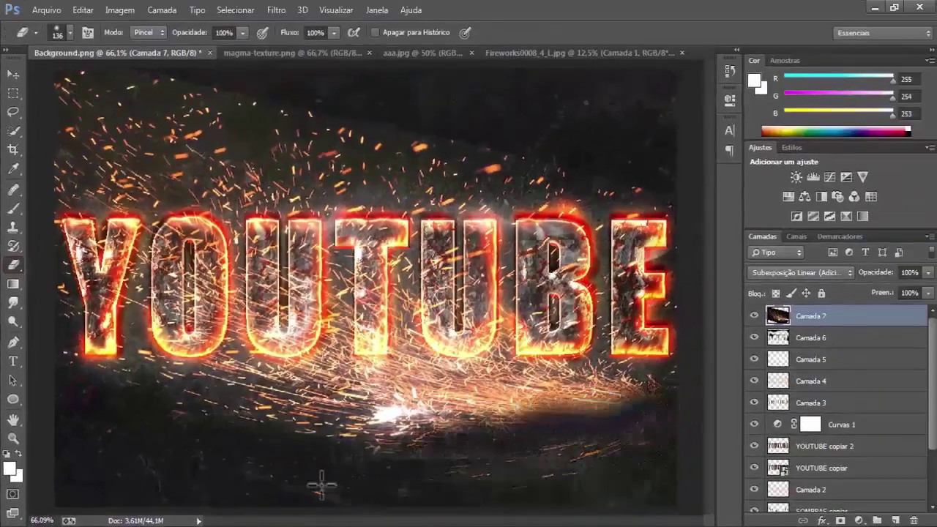
Erase the stray sparks around the lettering and flatten the image into one background layer.
mouse_move(322, 485)
mouse_down()
mouse_move(203, 390)
mouse_move(272, 439)
mouse_move(182, 105)
mouse_move(414, 297)
mouse_move(147, 219)
mouse_move(506, 378)
mouse_up()
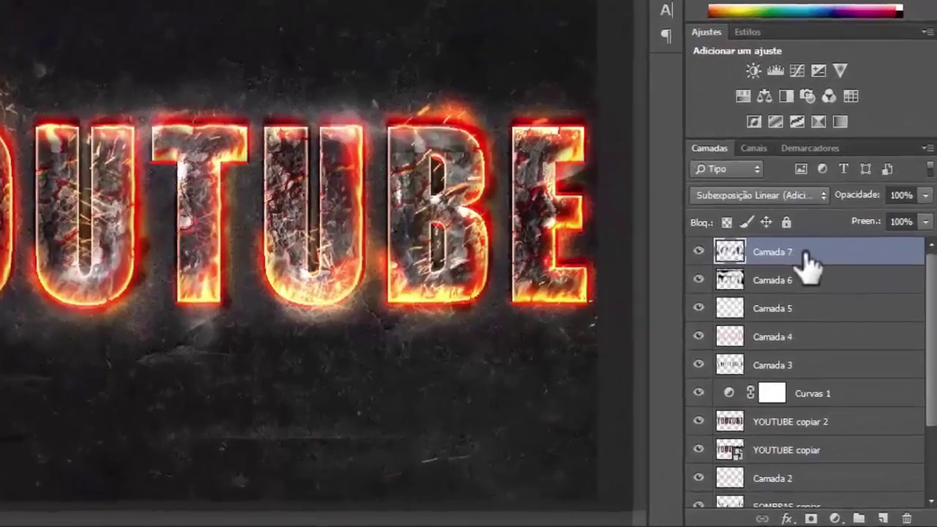
right_click(838, 316)
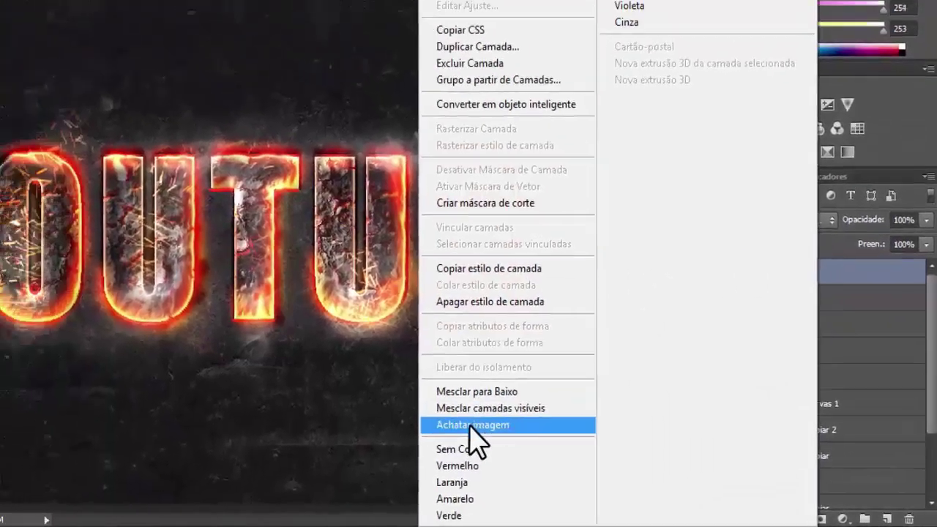
click(468, 414)
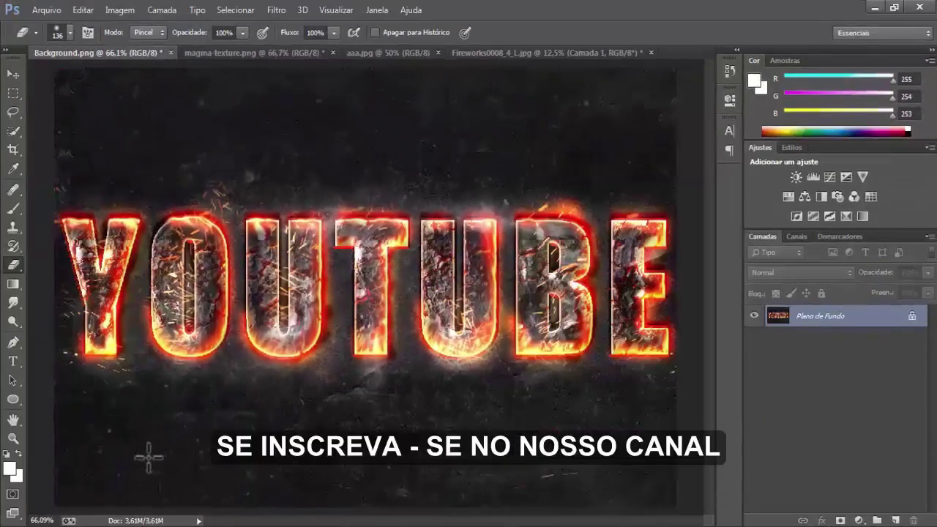